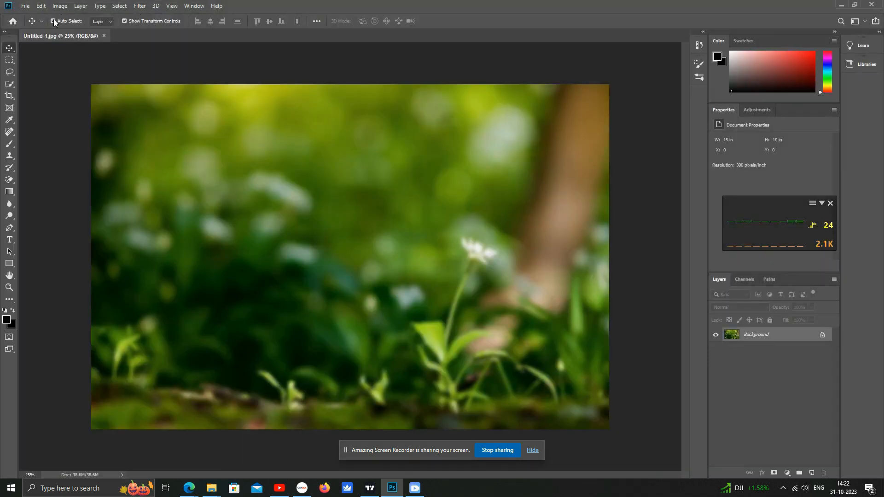
- Open the table image Untitled-1 from the cloer efact folder
click(26, 5)
click(28, 25)
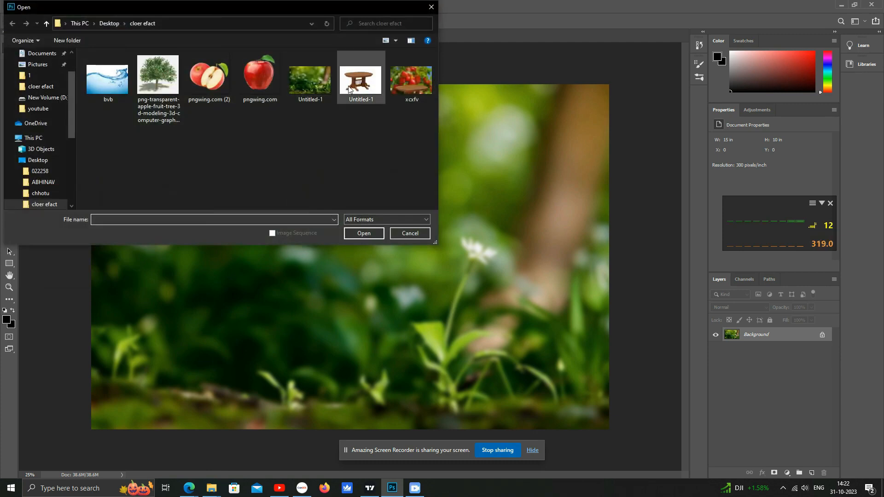
double_click(360, 79)
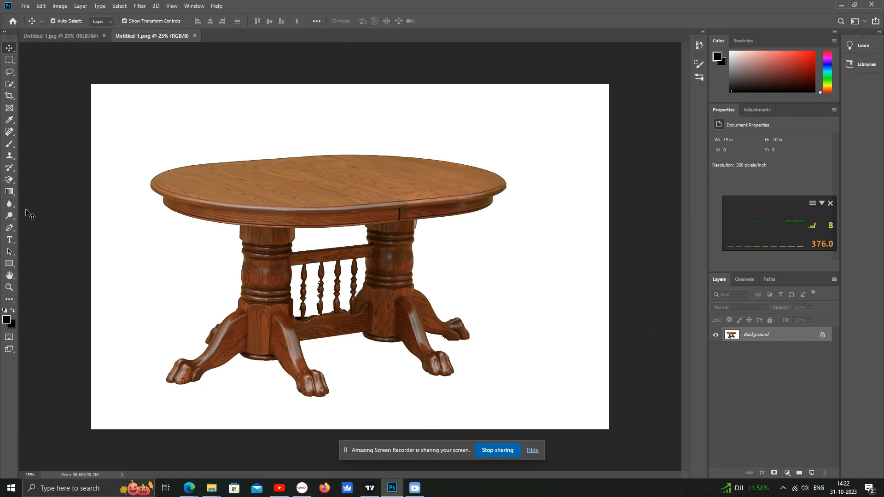
- Erase the white background around the table and between its legs and spindles with the Magic Eraser
click(6, 181)
click(272, 126)
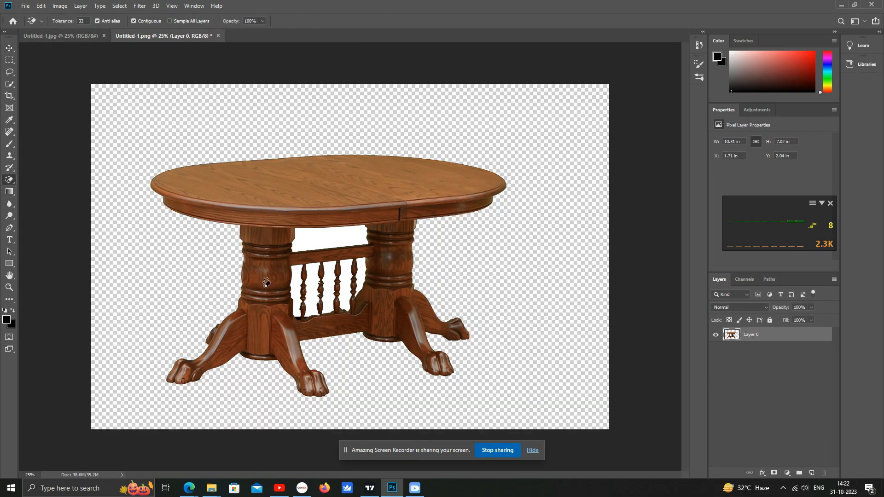
click(336, 240)
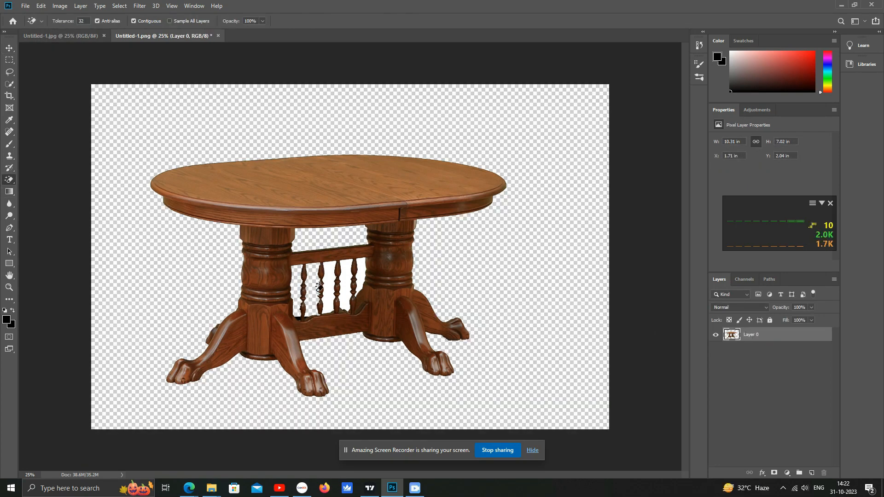
click(316, 290)
click(331, 287)
click(346, 286)
click(361, 278)
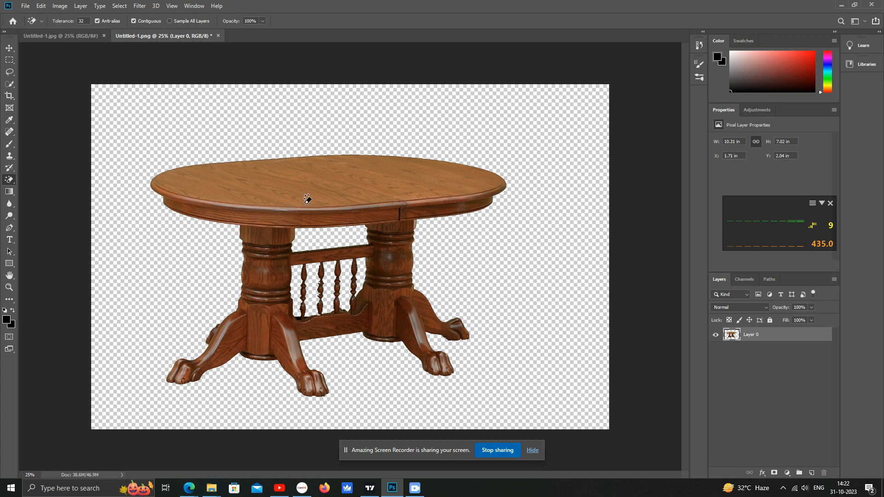
- Move the cut-out table into the forest background document
click(9, 48)
drag(309, 214, 249, 325)
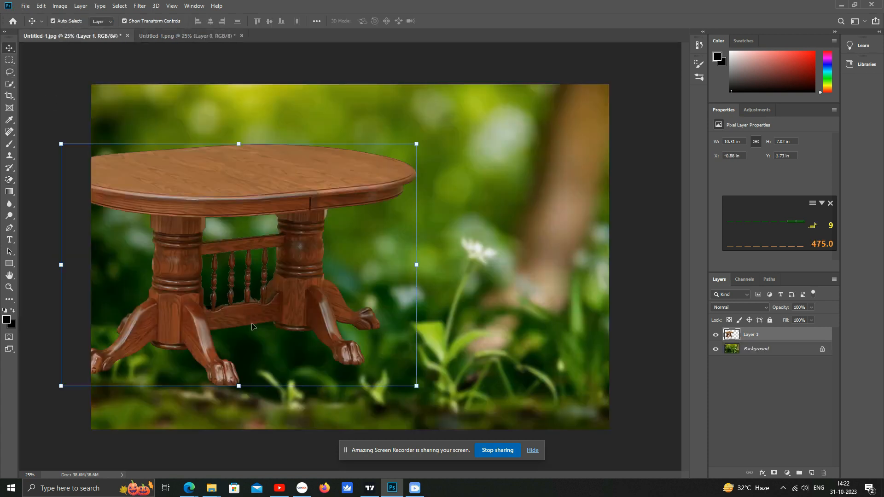
- Scale and position the table so its top sits across the lower part of the forest scene
drag(290, 261, 348, 421)
drag(472, 321, 617, 222)
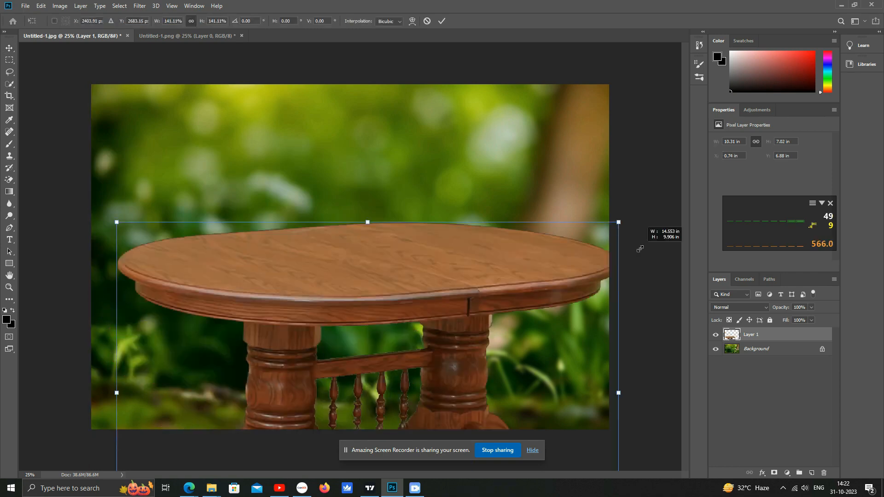
drag(408, 297, 325, 334)
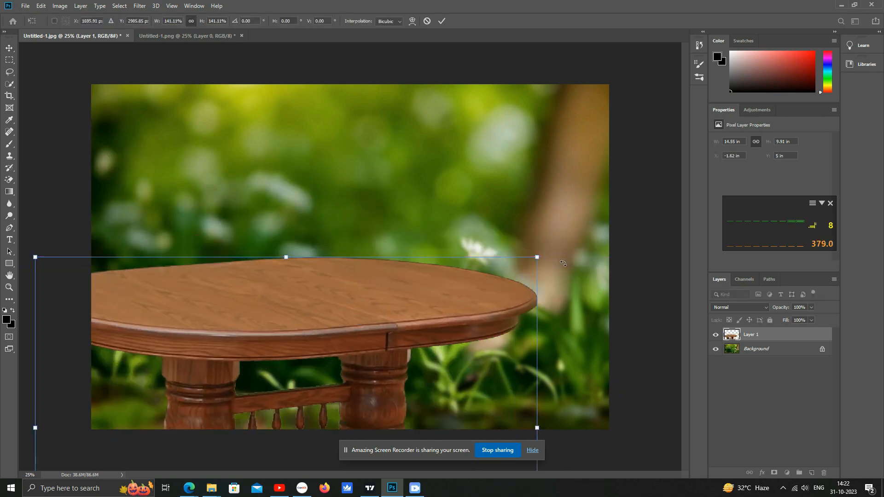
drag(536, 257, 381, 363)
drag(305, 383, 412, 347)
click(495, 207)
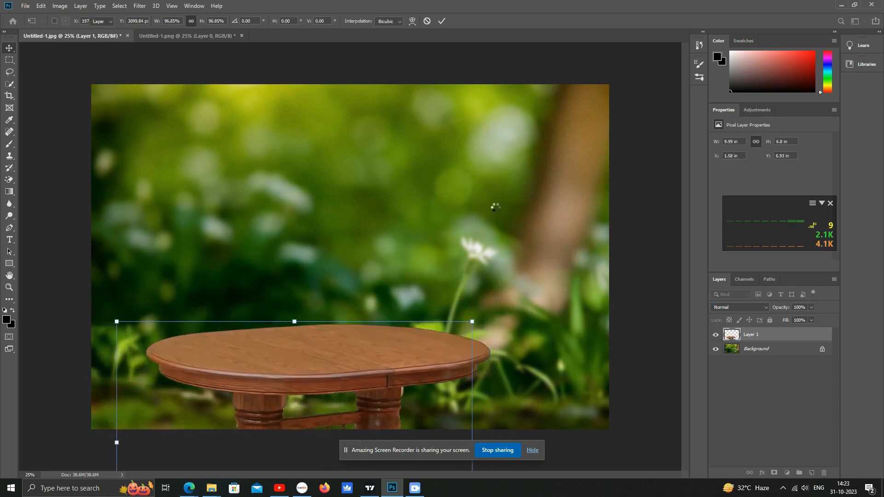
click(348, 354)
click(537, 208)
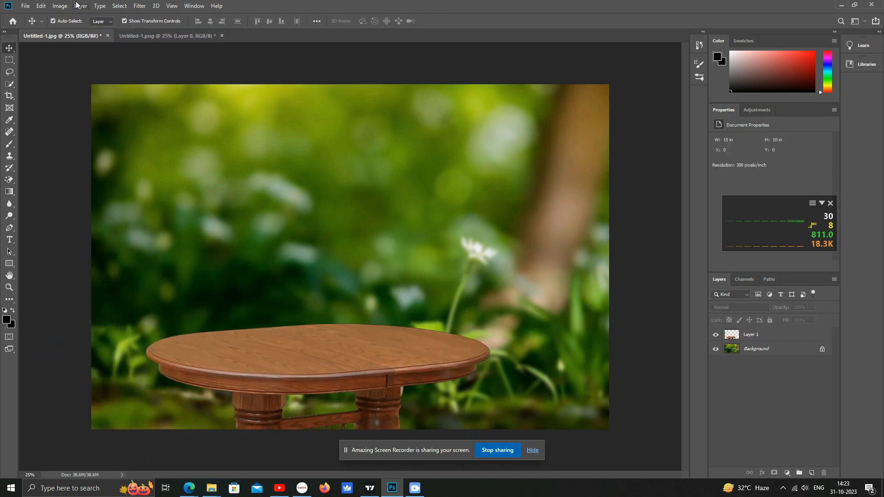
- Open the apple image pngwing.com
click(25, 6)
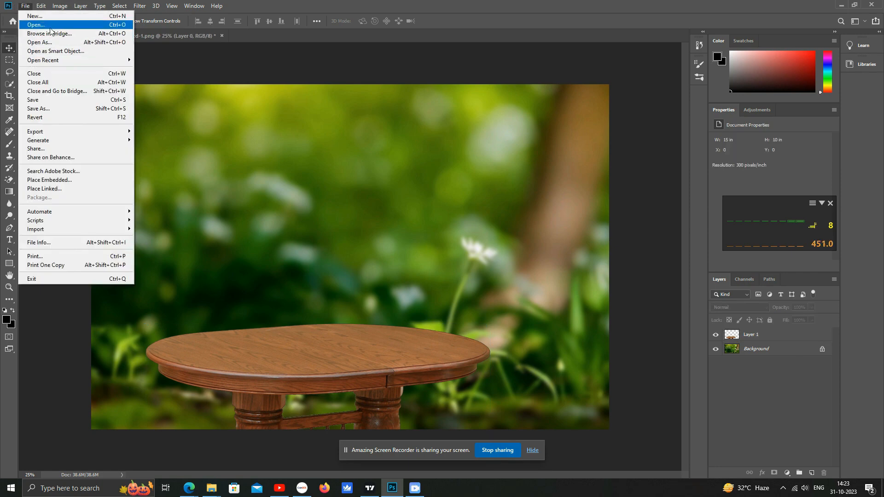
click(37, 23)
double_click(264, 84)
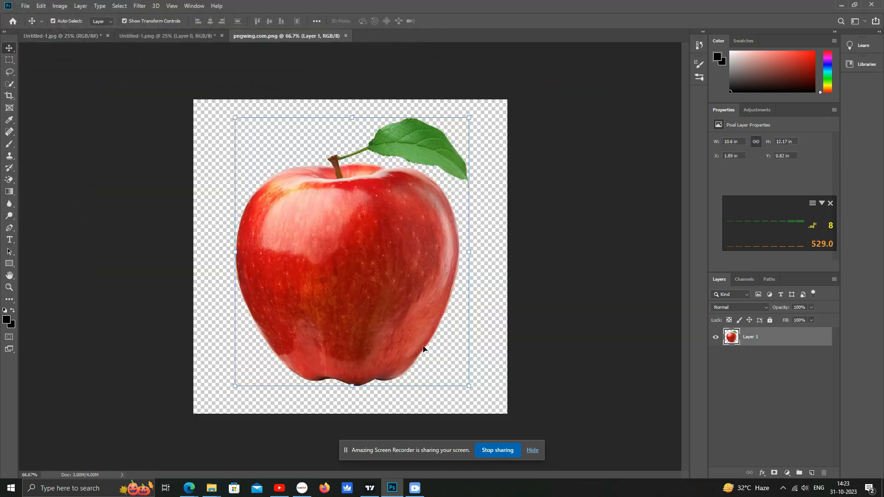
- Bring the apple into the forest document, enlarge it and place it standing on the table top
drag(357, 236, 340, 302)
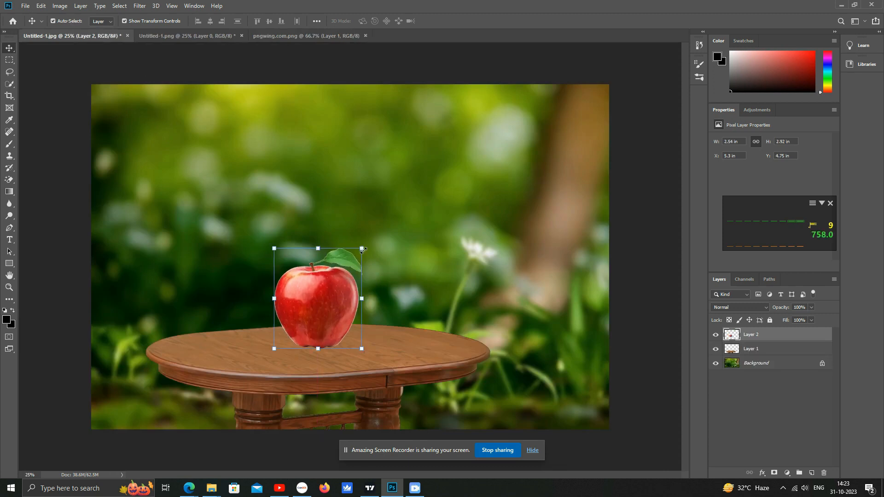
drag(361, 248, 402, 182)
drag(339, 296, 315, 299)
drag(380, 205, 416, 156)
key(Return)
key(Return)
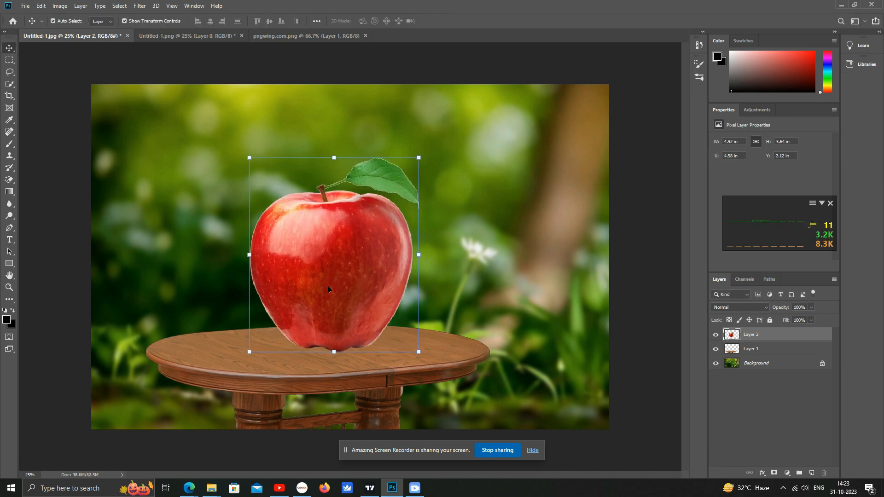
drag(349, 269, 328, 268)
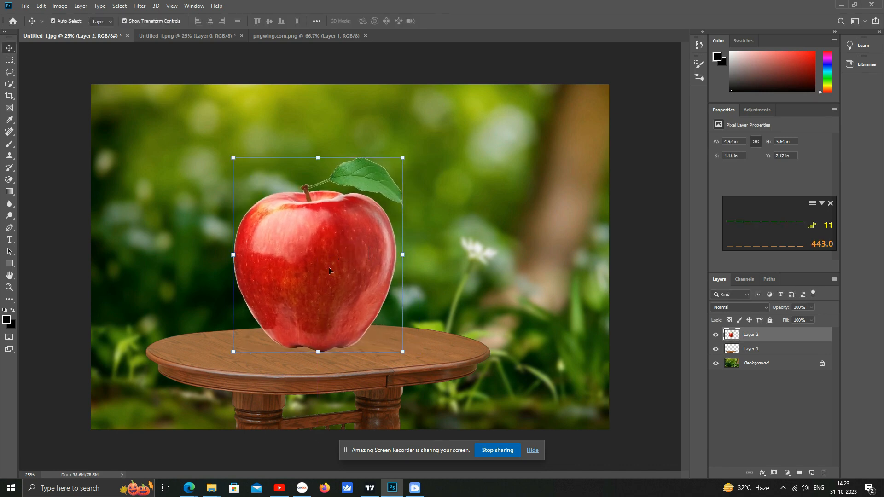
- Duplicate the apple layer and desaturate the copy
drag(774, 337, 811, 473)
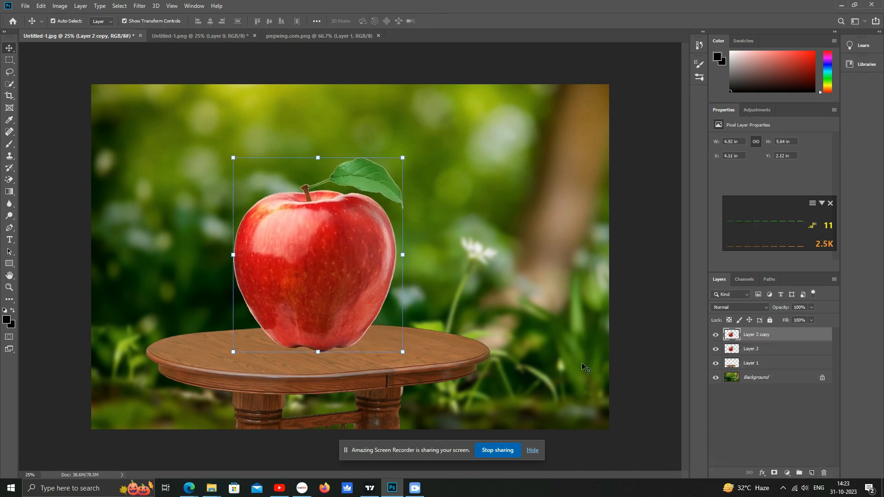
click(59, 6)
mouse_move(101, 30)
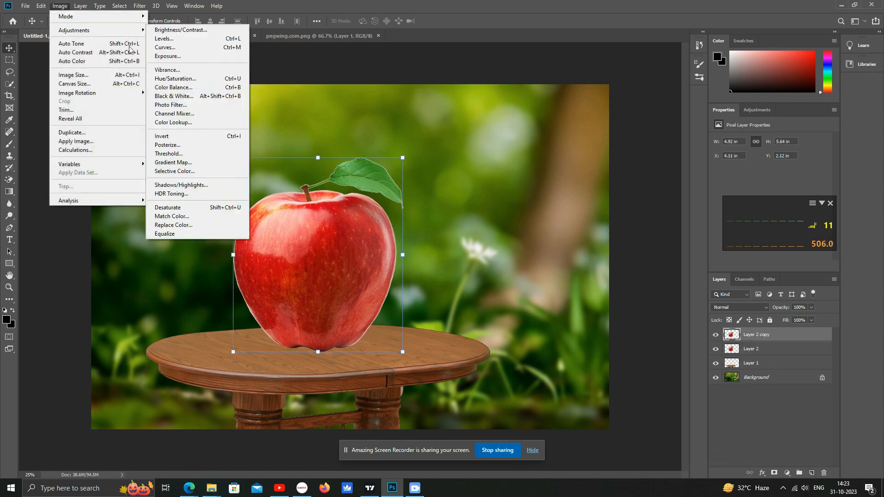
click(203, 209)
- Set the copy's blend mode to Screen and hide the original apple layer
click(741, 307)
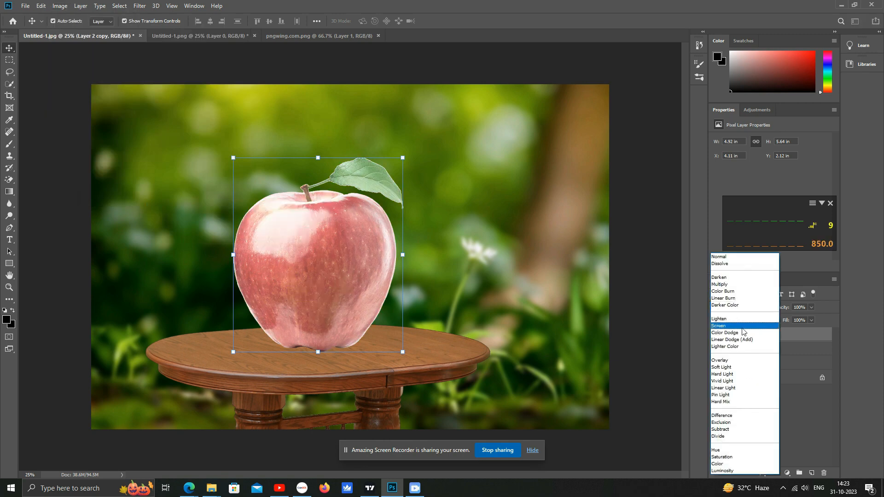
click(743, 328)
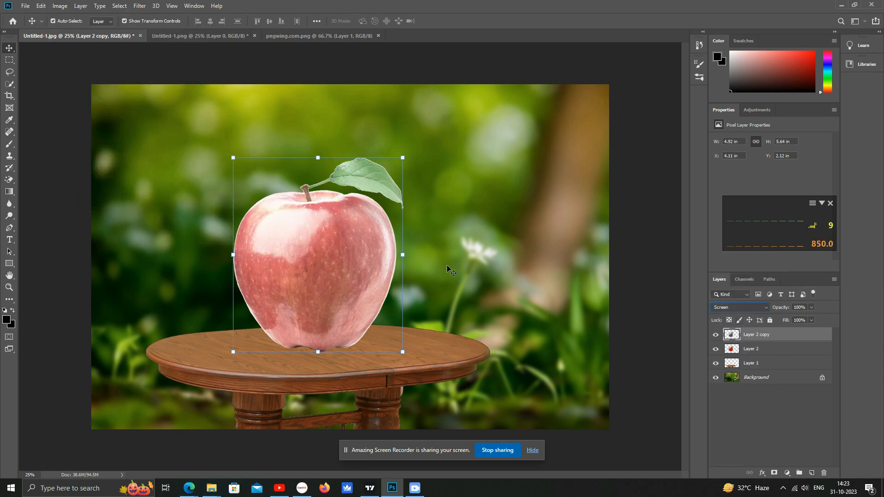
click(715, 348)
- Add a layer mask to the apple copy and paint out its lower part with a large black brush
ctrl+click(306, 217)
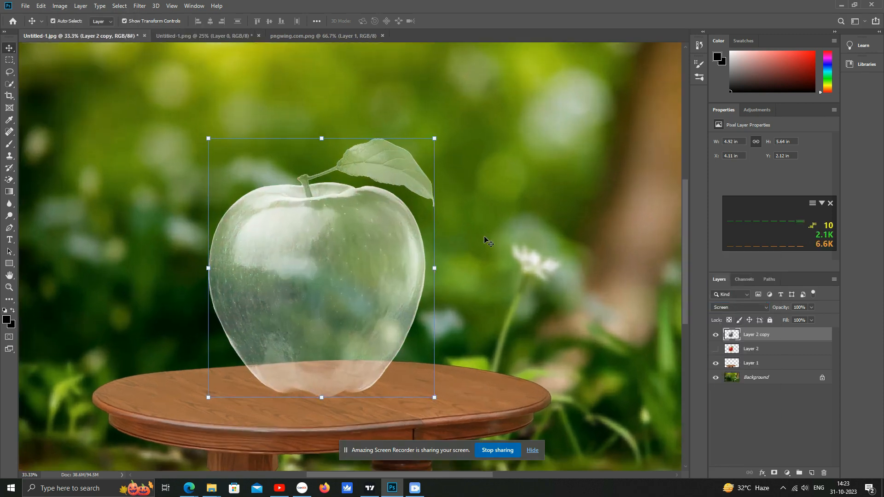
click(10, 143)
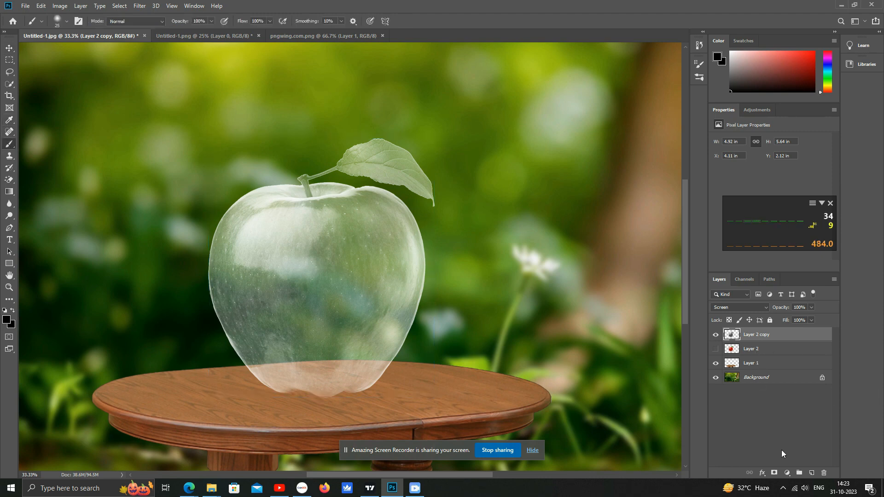
click(774, 473)
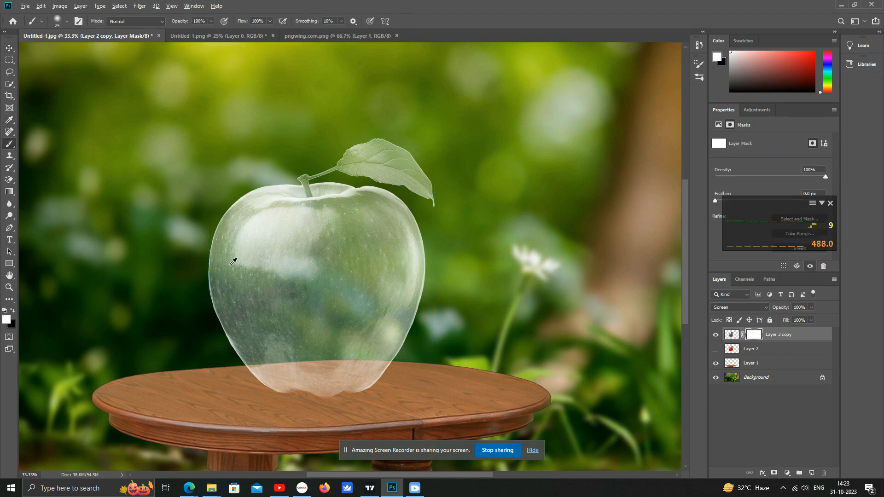
key(bracketright)
key(ctrl+2)
key(x)
key(bracketright)
key(bracketright)
mouse_move(410, 346)
mouse_down()
mouse_move(221, 343)
mouse_move(323, 348)
mouse_move(230, 346)
mouse_up()
mouse_move(390, 371)
mouse_down()
mouse_move(282, 385)
mouse_move(377, 382)
mouse_move(401, 366)
mouse_move(333, 367)
mouse_move(365, 360)
mouse_move(282, 373)
mouse_move(265, 393)
mouse_move(298, 389)
mouse_move(265, 380)
mouse_move(253, 386)
mouse_move(260, 363)
mouse_move(235, 378)
mouse_move(241, 367)
mouse_move(269, 378)
mouse_move(275, 390)
mouse_move(398, 371)
mouse_move(405, 349)
mouse_move(331, 350)
mouse_move(447, 353)
mouse_move(182, 354)
mouse_up()
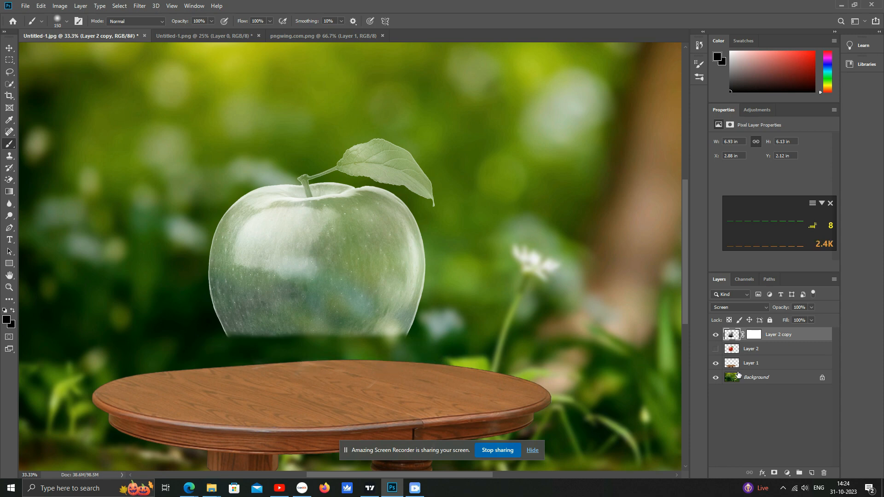
- Apply Levels to the apple copy with input levels 69, 1.18 and 230
click(731, 350)
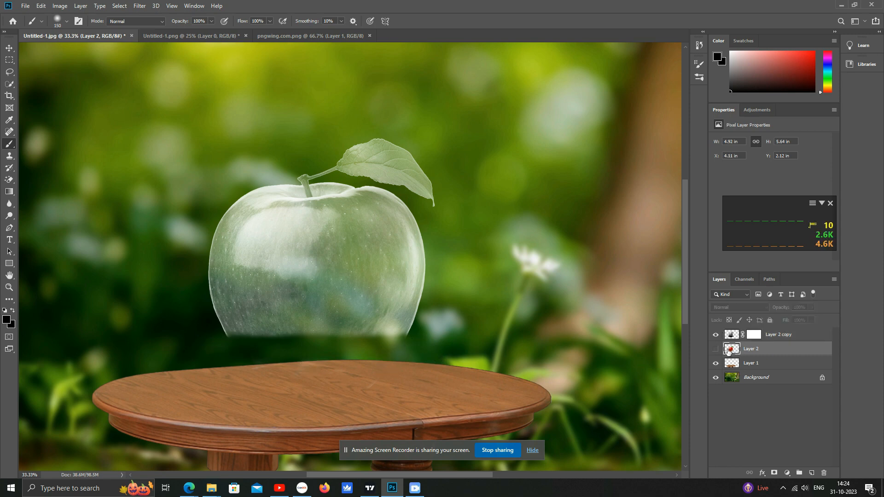
click(742, 336)
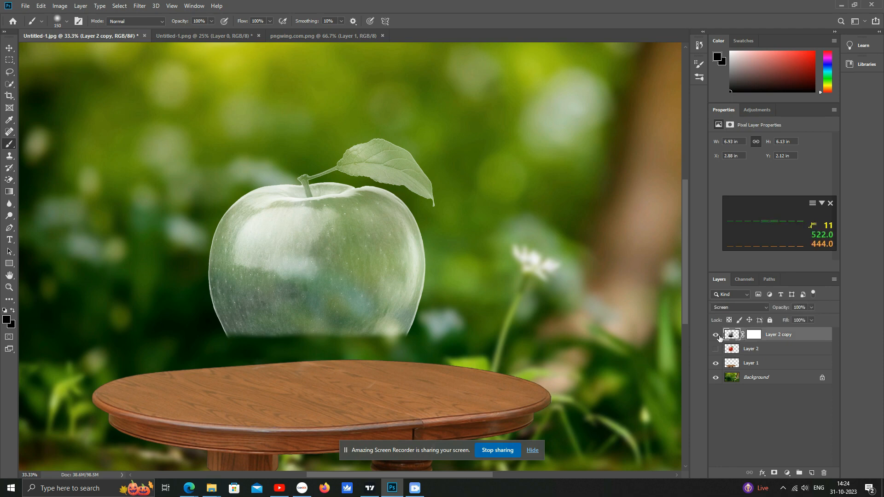
click(61, 6)
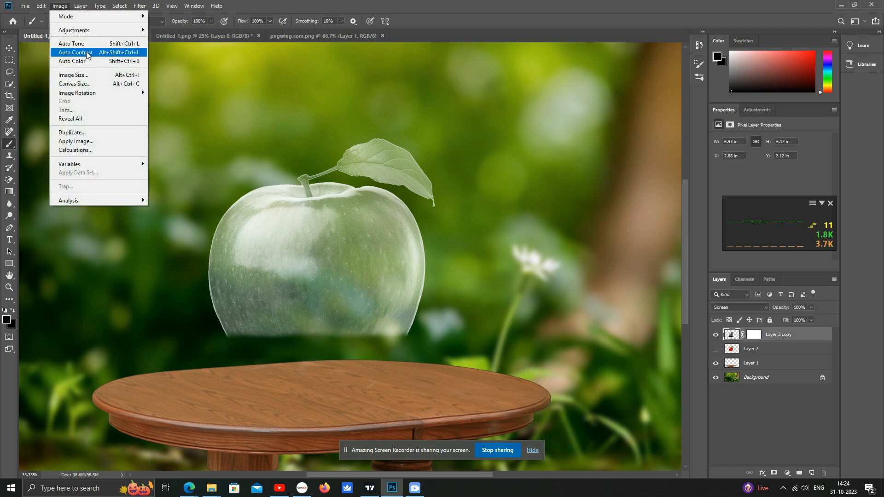
mouse_move(115, 29)
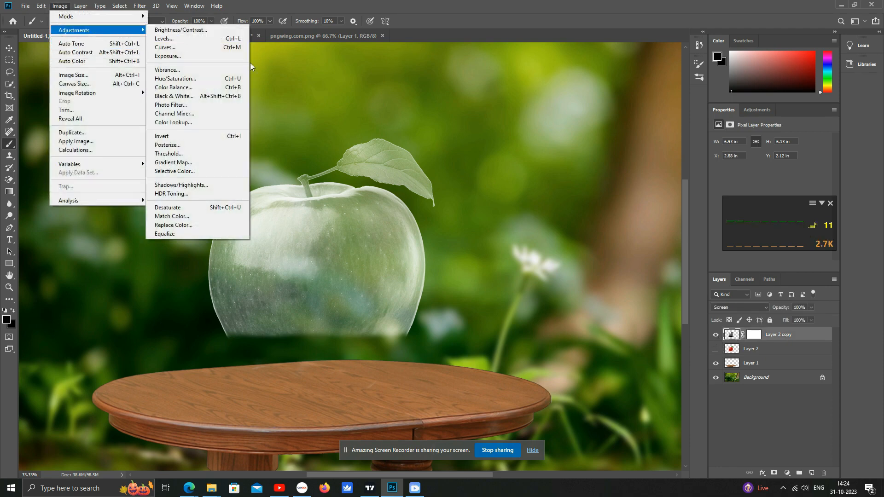
click(194, 39)
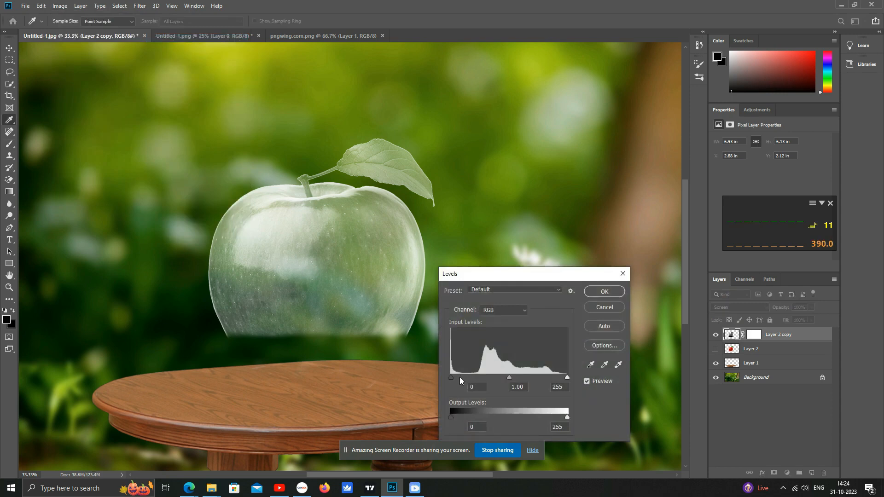
drag(461, 377, 485, 376)
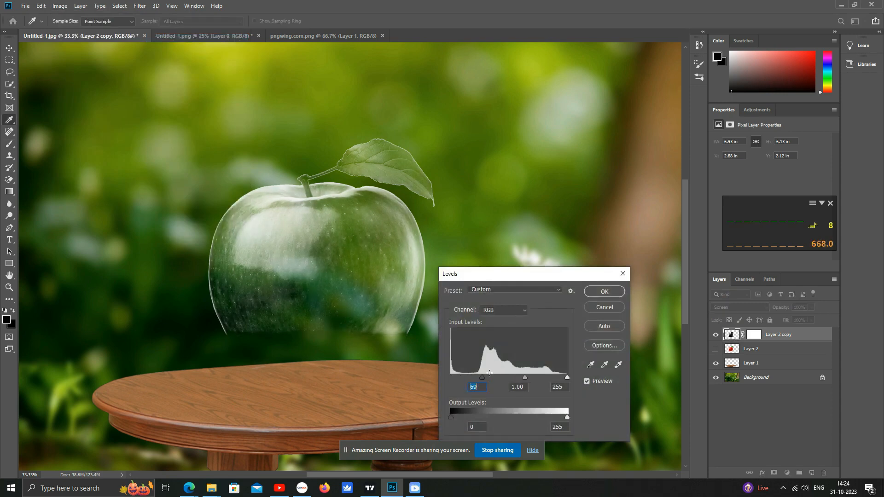
click(518, 376)
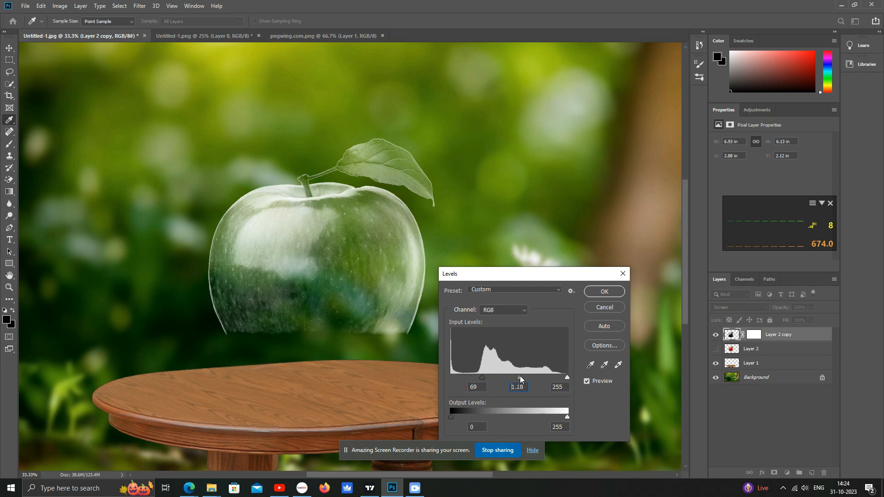
drag(567, 377, 563, 378)
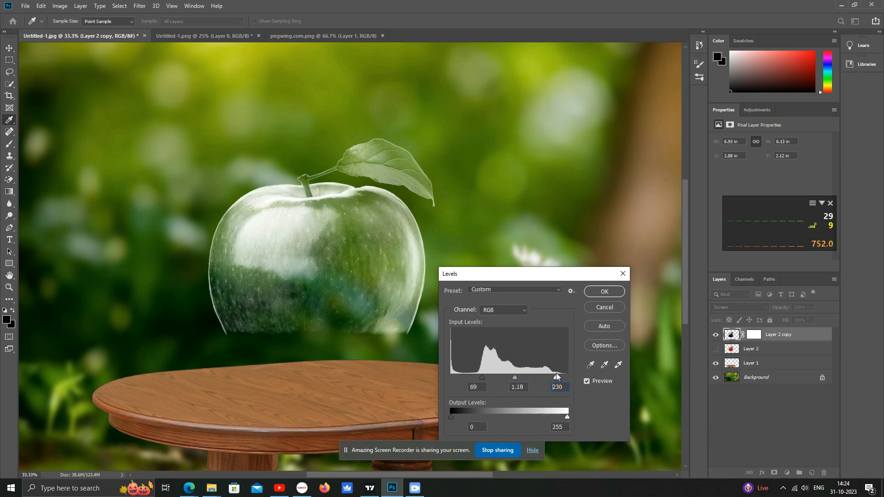
click(604, 291)
- Show the original apple layer again and toggle the apple copy's visibility to compare
key(b)
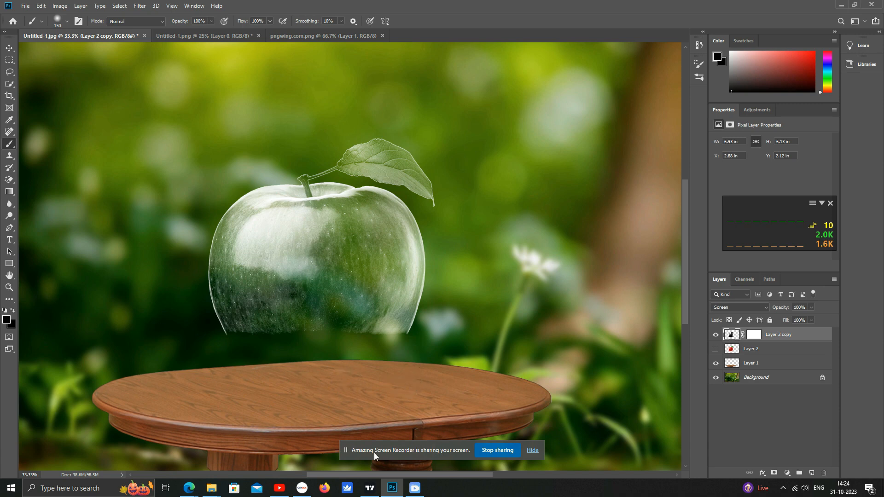
click(715, 350)
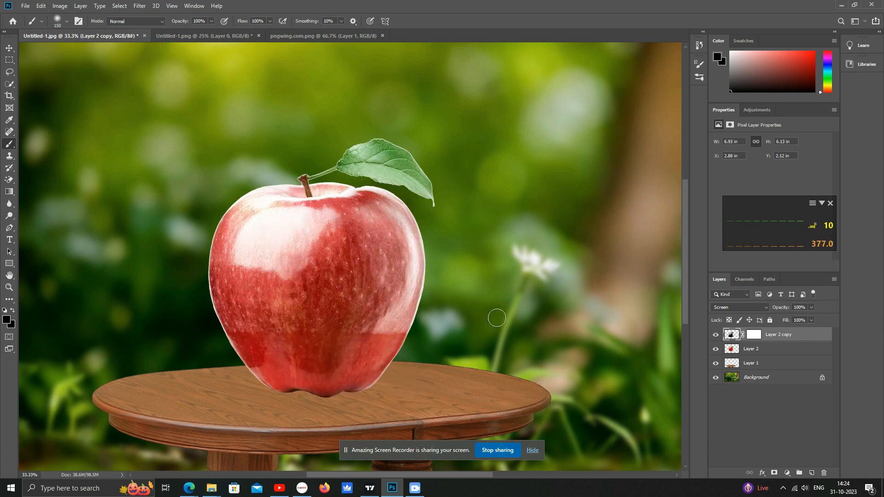
click(716, 335)
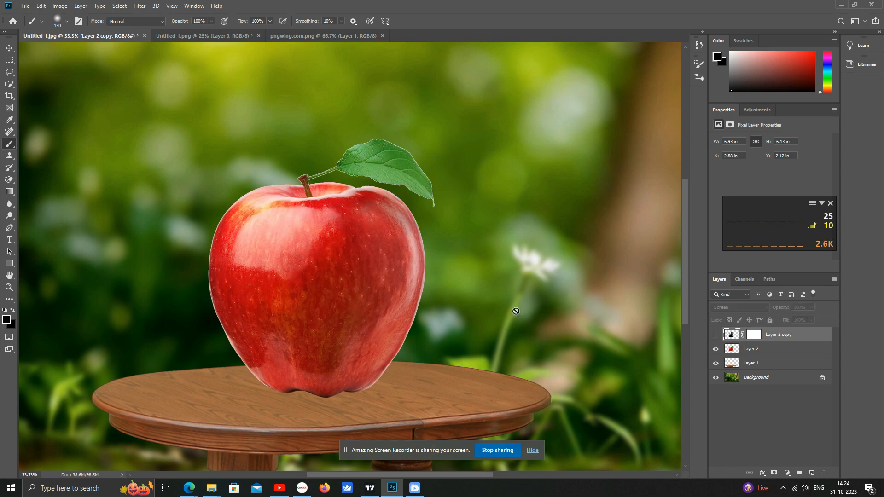
click(715, 335)
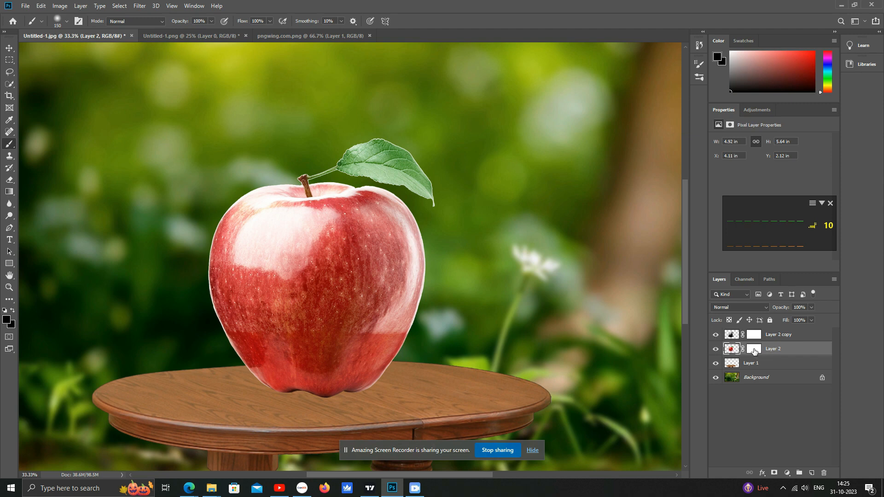
click(754, 350)
key(Delete)
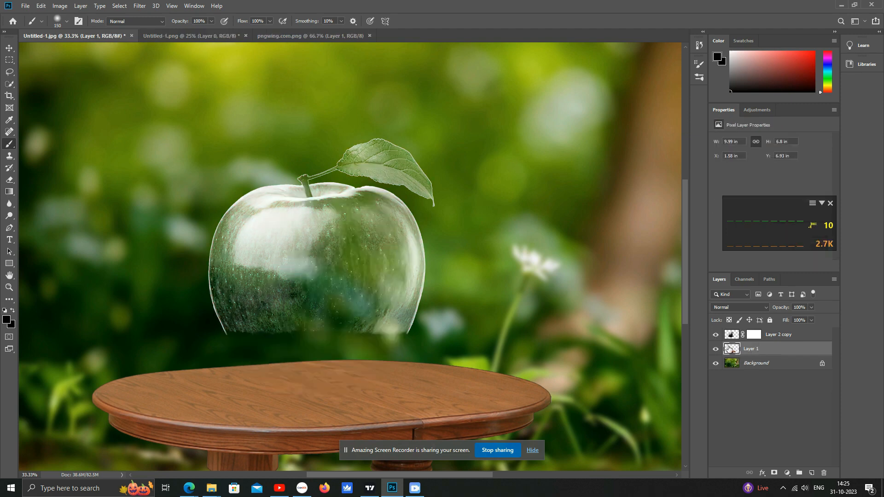
key(ctrl+z)
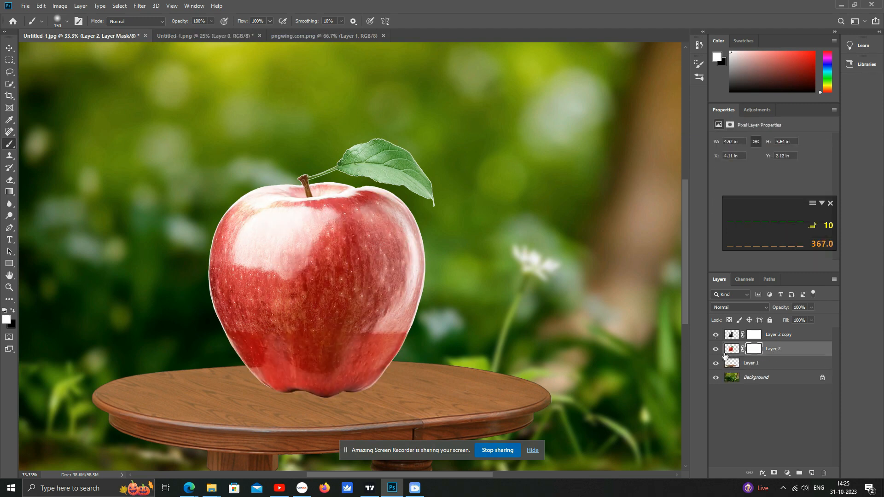
- Delete the layer mask from the original apple layer
click(758, 351)
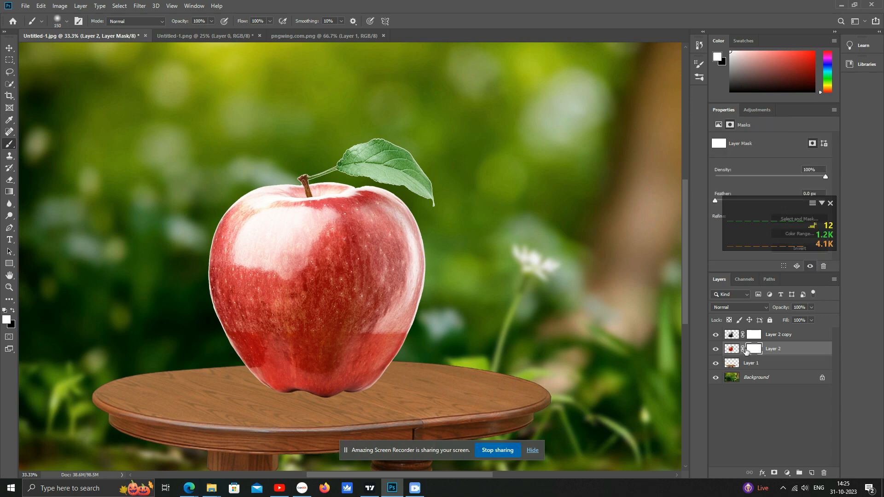
right_click(746, 350)
click(763, 373)
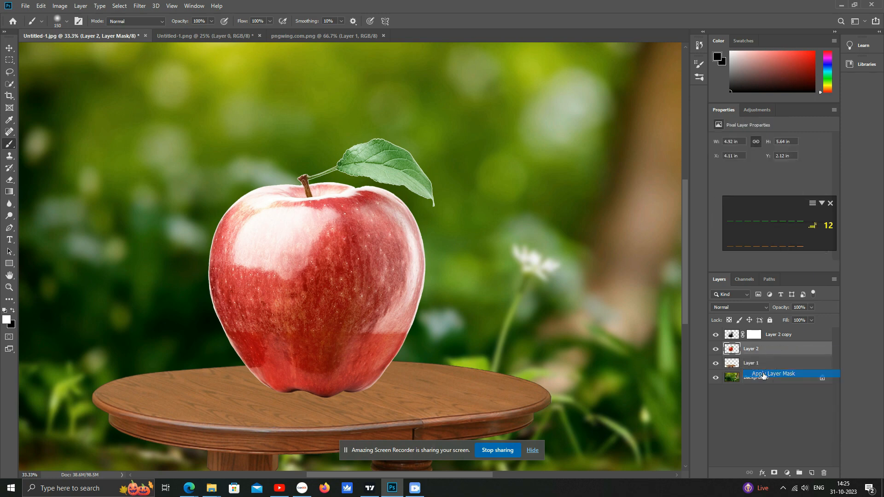
- Set the original apple layer's opacity to 40%
click(10, 179)
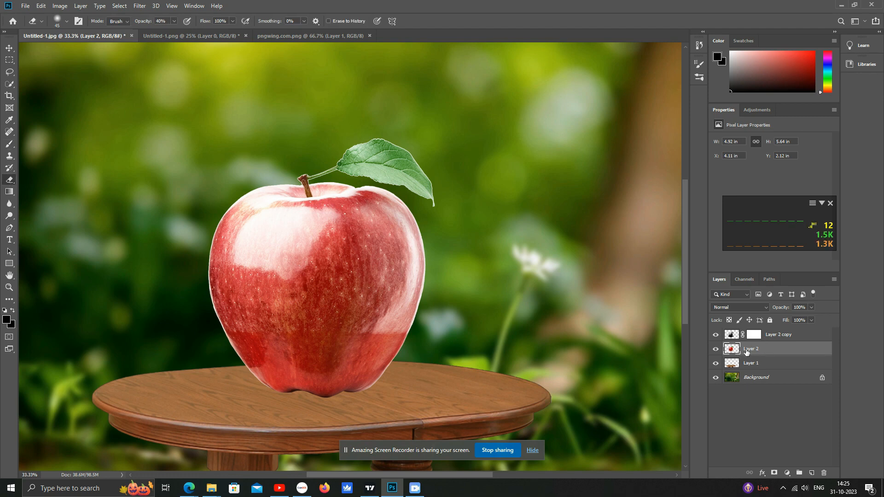
click(9, 47)
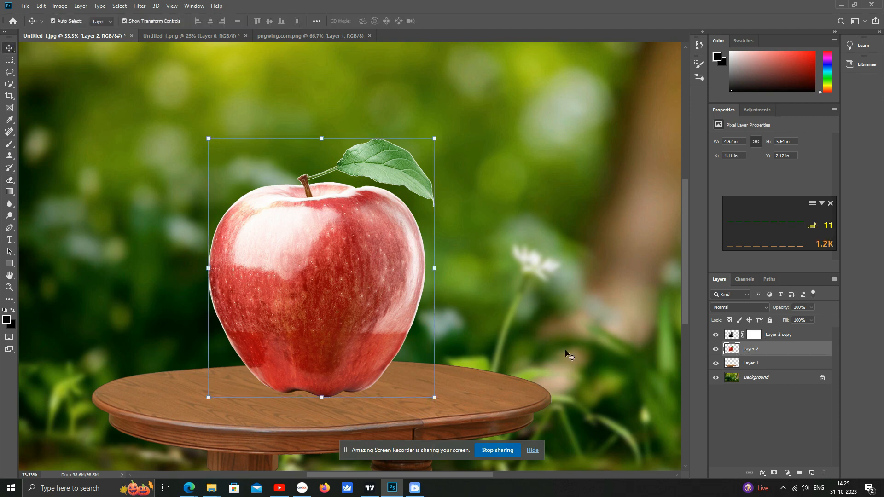
key(4)
- Erase small areas along the lower body of the original apple with a soft eraser at 44% opacity
scroll(306, 330, up, 6)
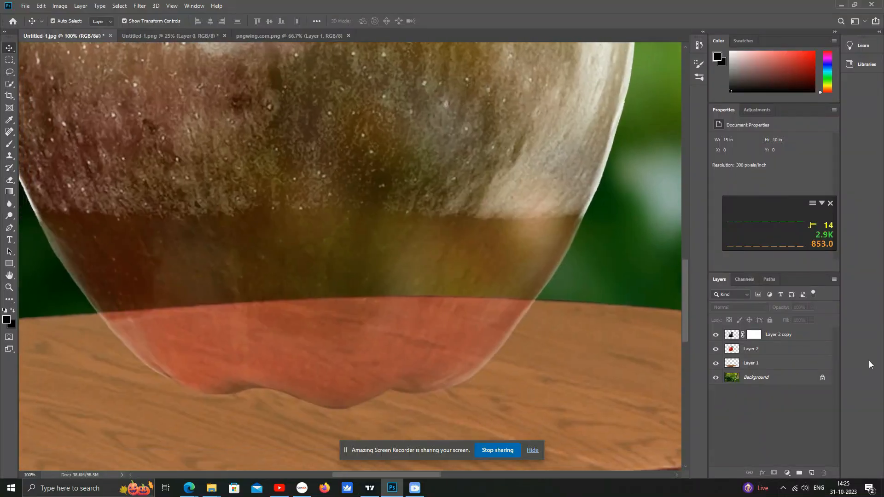
click(750, 349)
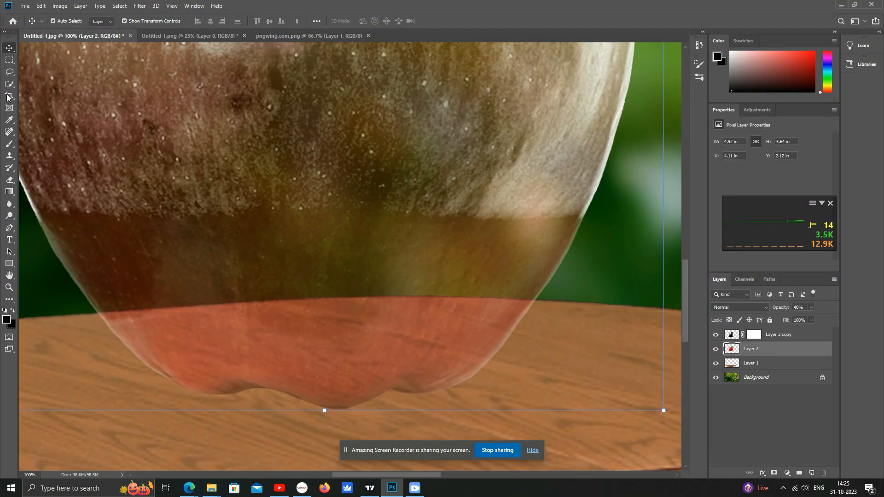
scroll(179, 130, down, 2)
drag(275, 172, 283, 346)
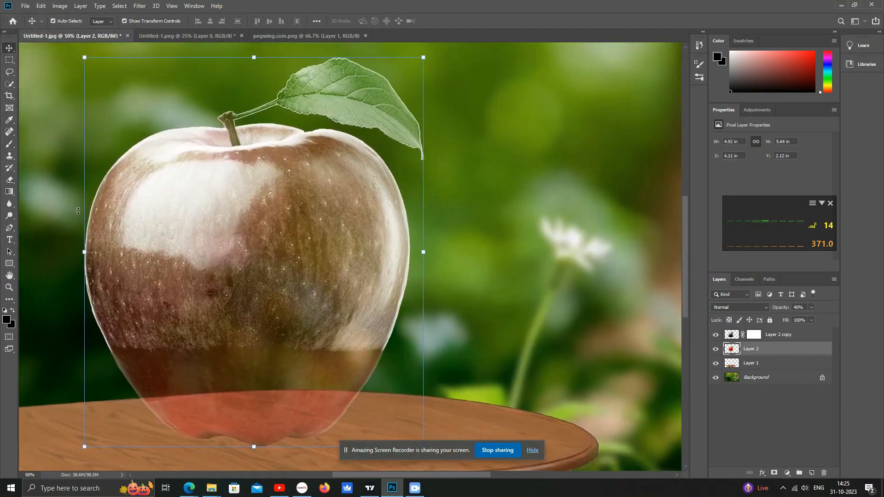
click(10, 179)
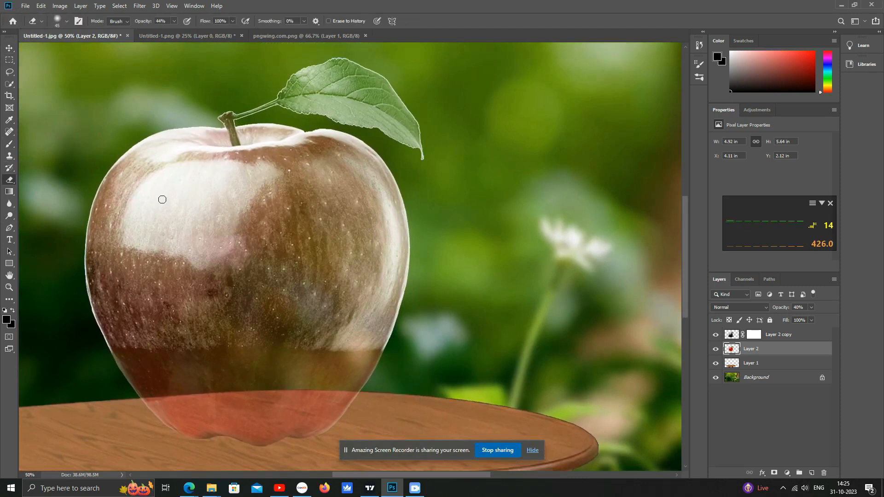
key(bracketright)
key(bracketright)
key(bracketright)
key(bracketleft)
key(bracketleft)
key(bracketleft)
drag(343, 342, 320, 345)
drag(234, 341, 205, 344)
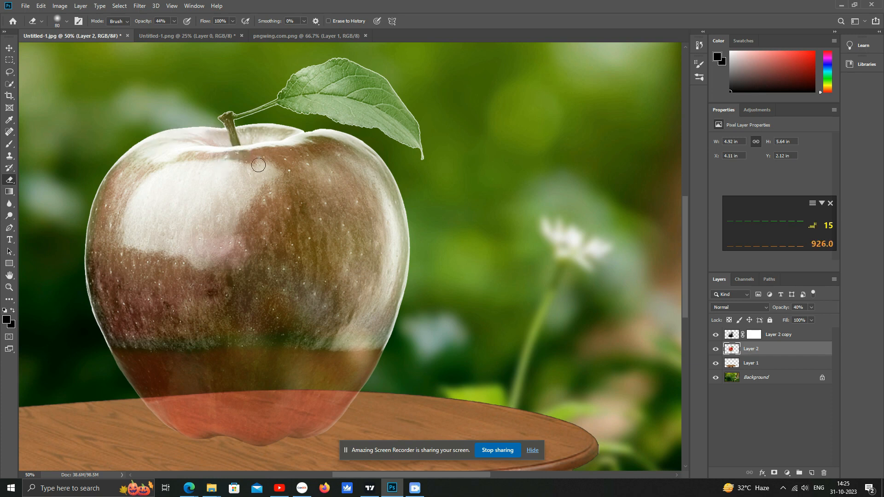
- Enlarge the eraser and erase broad strokes across the original apple's body to reveal the glass look
key(bracketright)
key(bracketright)
key(bracketright)
key(bracketright)
key(bracketright)
key(bracketright)
drag(377, 254, 375, 150)
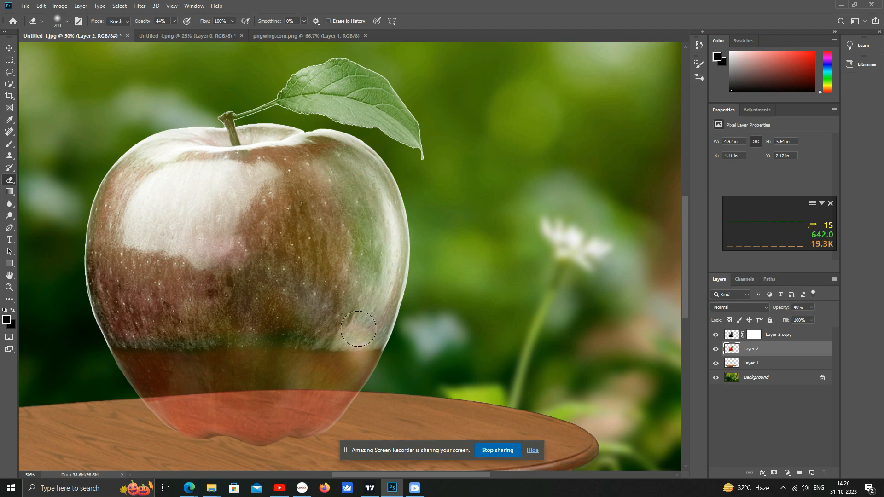
mouse_move(361, 326)
mouse_down()
mouse_move(329, 264)
mouse_move(344, 225)
mouse_move(322, 163)
mouse_move(312, 150)
mouse_move(261, 162)
mouse_move(261, 145)
mouse_move(247, 168)
mouse_up()
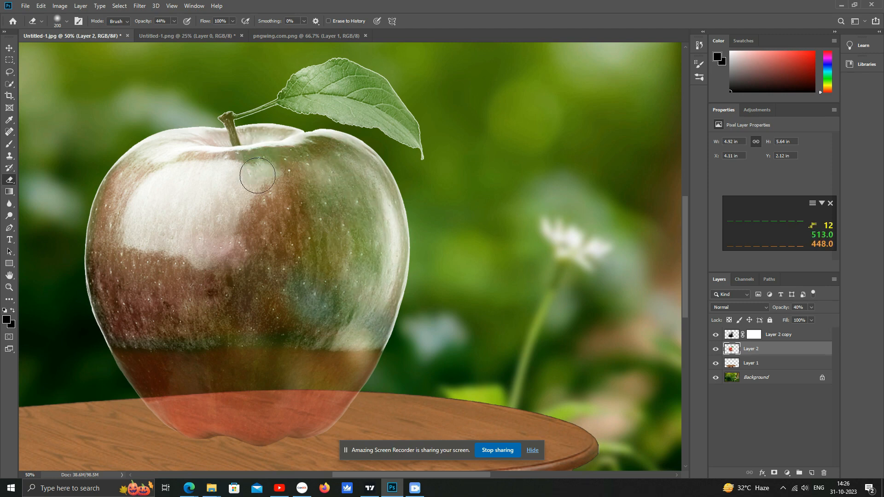
mouse_move(286, 298)
mouse_down()
mouse_move(272, 324)
mouse_move(246, 321)
mouse_move(197, 290)
mouse_move(220, 330)
mouse_move(159, 328)
mouse_move(140, 307)
mouse_move(117, 308)
mouse_move(158, 316)
mouse_up()
mouse_move(198, 171)
mouse_down()
mouse_move(137, 197)
mouse_move(149, 160)
mouse_move(127, 188)
mouse_move(124, 166)
mouse_move(98, 229)
mouse_move(114, 274)
mouse_move(147, 203)
mouse_move(201, 224)
mouse_move(253, 216)
mouse_move(262, 278)
mouse_move(283, 174)
mouse_move(246, 179)
mouse_move(155, 131)
mouse_move(195, 143)
mouse_move(216, 173)
mouse_move(211, 262)
mouse_move(223, 201)
mouse_move(223, 248)
mouse_move(194, 301)
mouse_move(142, 316)
mouse_move(154, 316)
mouse_move(111, 322)
mouse_move(127, 230)
mouse_move(148, 253)
mouse_move(117, 279)
mouse_move(98, 230)
mouse_move(90, 279)
mouse_up()
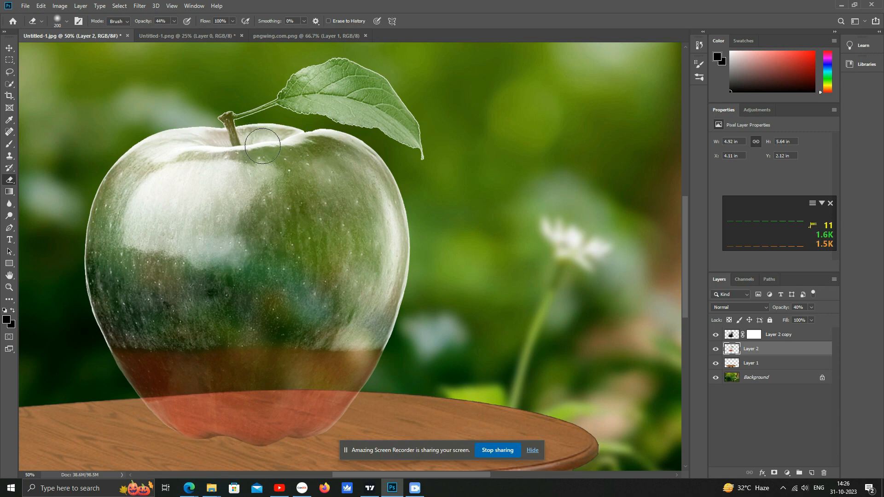
- Refine the erasing near the stem with a smaller eraser, then erase more of the body with a larger one
key(bracketleft)
key(bracketleft)
key(bracketleft)
key(bracketleft)
key(bracketleft)
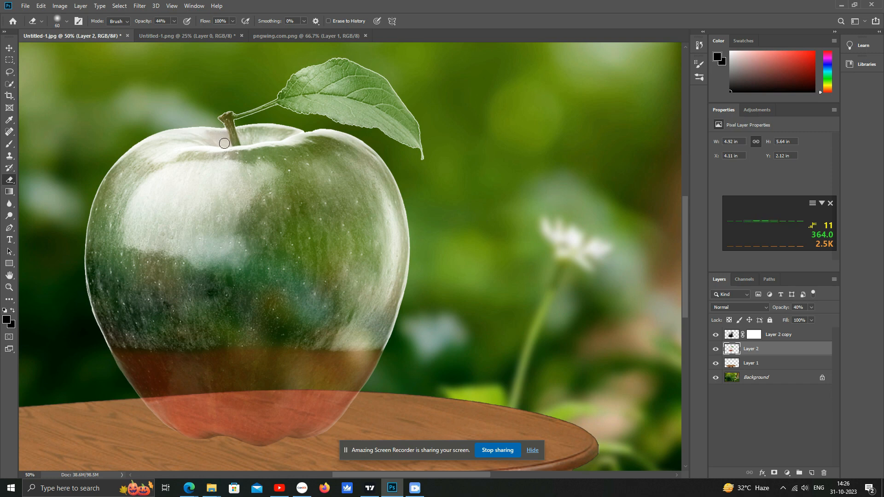
key(bracketright)
key(bracketright)
key(bracketright)
key(bracketright)
key(bracketright)
key(bracketright)
key(bracketright)
key(bracketright)
scroll(322, 174, down, 3)
drag(347, 290, 437, 269)
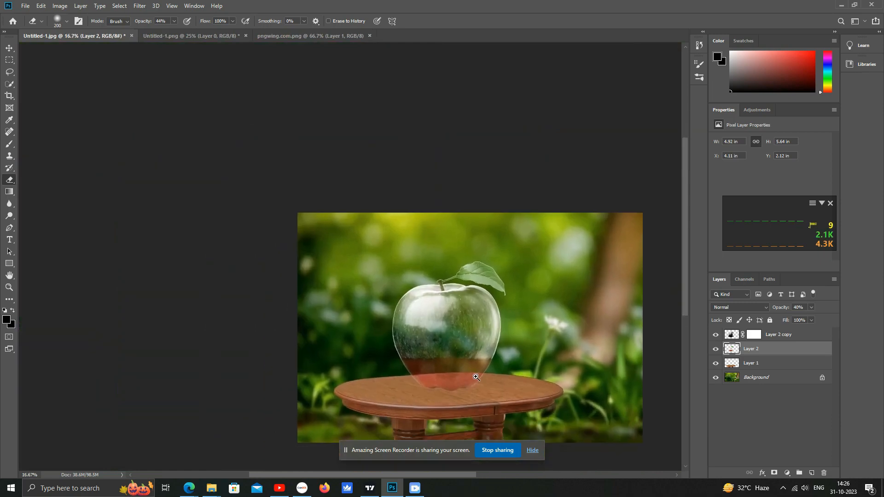
- Raise the original apple layer's opacity to 90%
scroll(474, 377, up, 2)
click(15, 51)
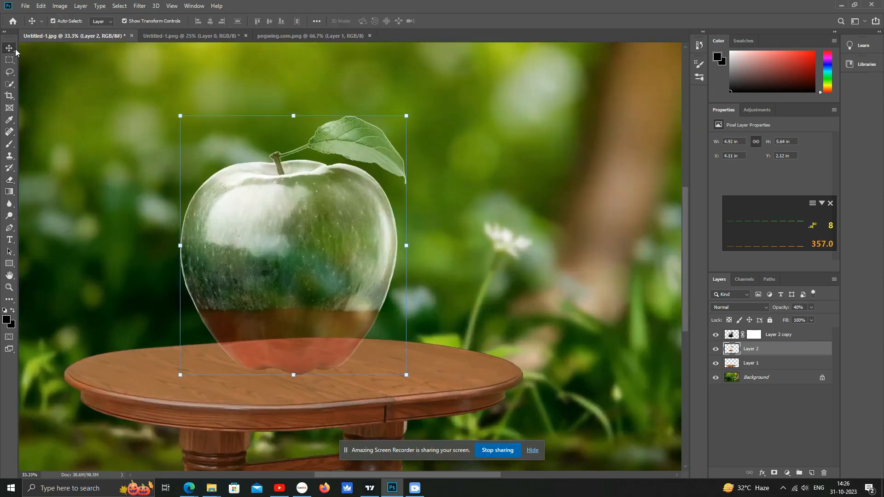
key(8)
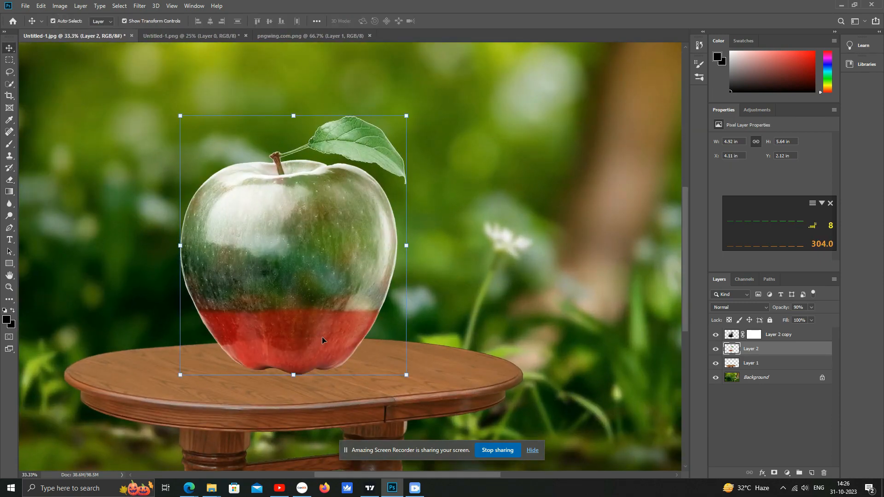
- Shift the background layer's hue to -39 with Hue/Saturation
click(502, 246)
scroll(332, 204, up, 1)
drag(395, 323, 381, 277)
alt+click(286, 193)
click(261, 236)
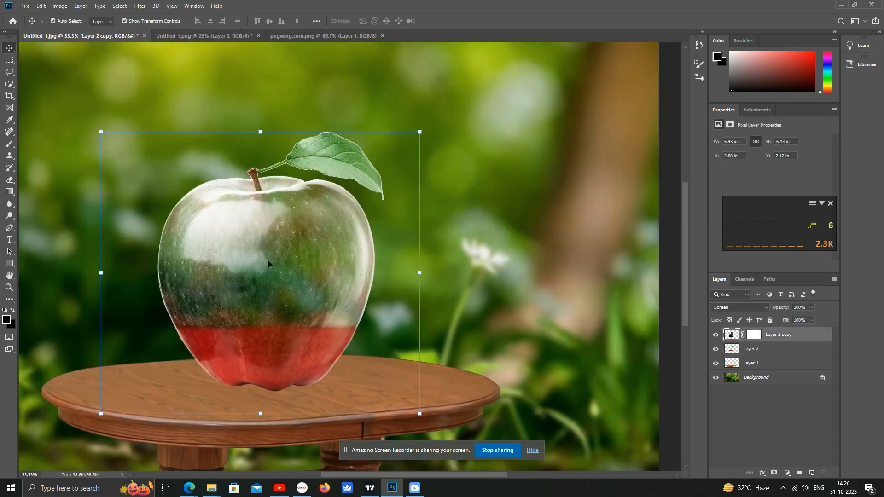
click(761, 379)
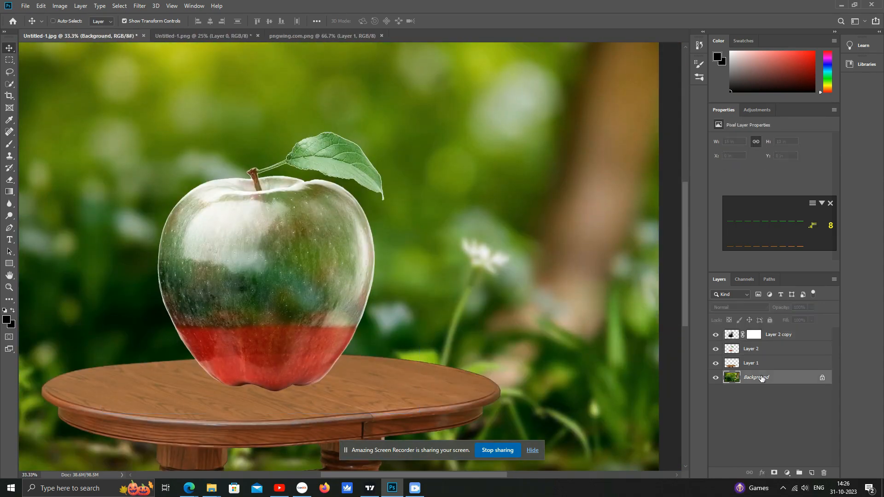
key(ctrl+u)
drag(417, 160, 399, 162)
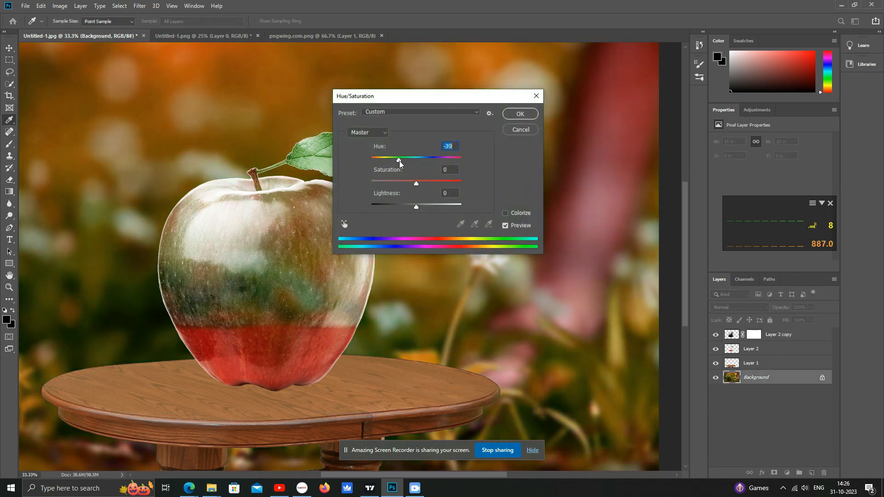
click(519, 113)
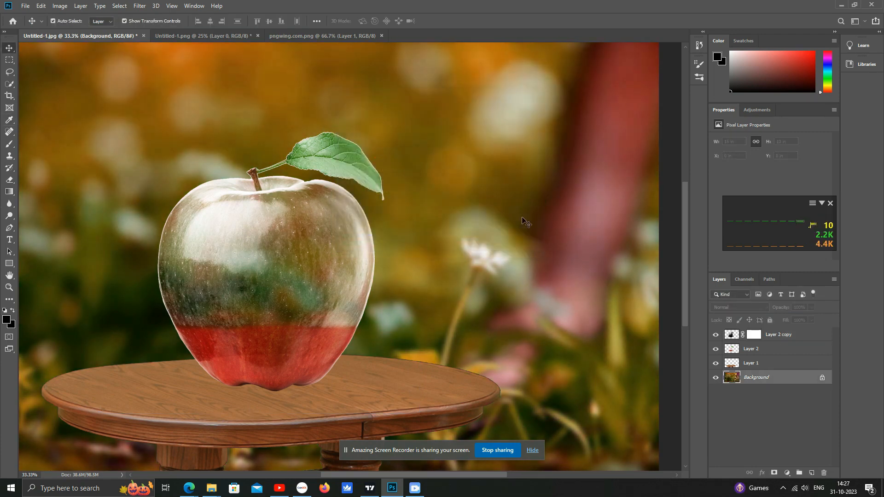
- Place the pngwing.com (2) sliced-apple image into the document as an embedded layer
key(ctrl+minus)
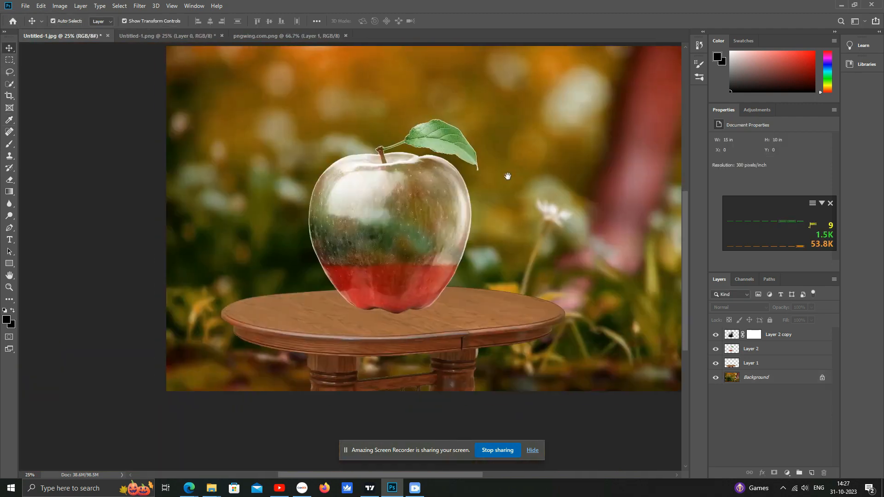
click(369, 218)
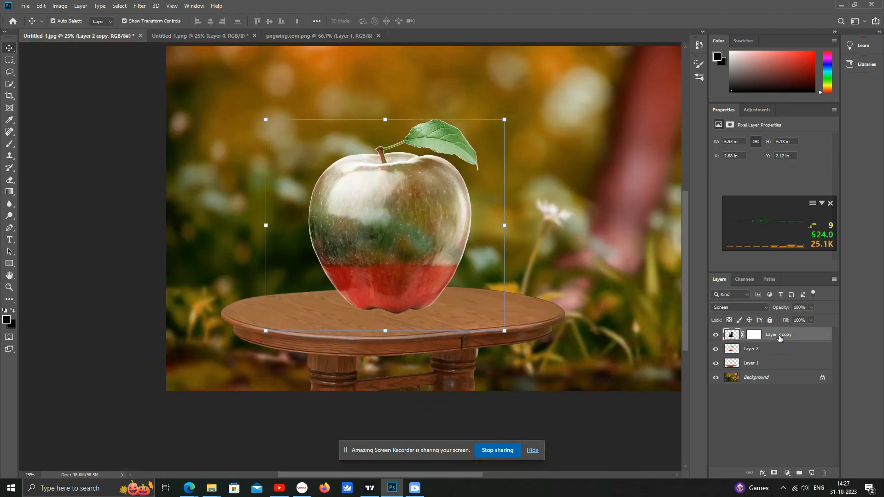
click(25, 6)
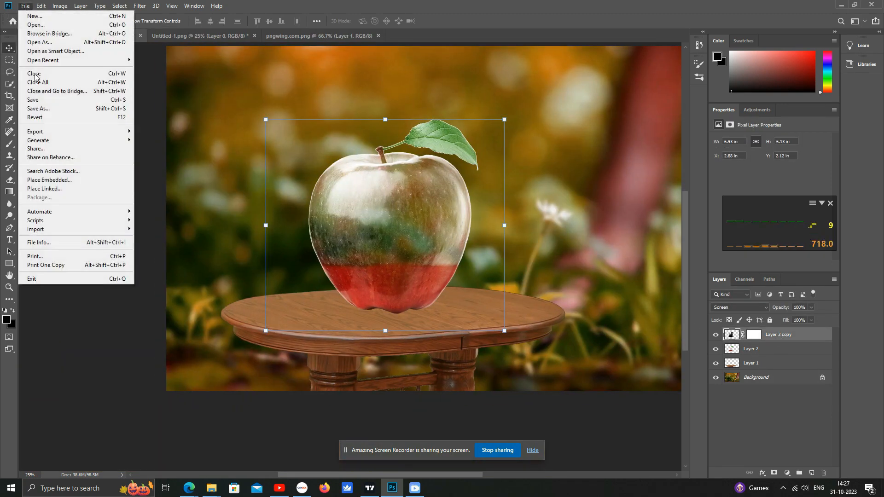
click(50, 181)
double_click(211, 81)
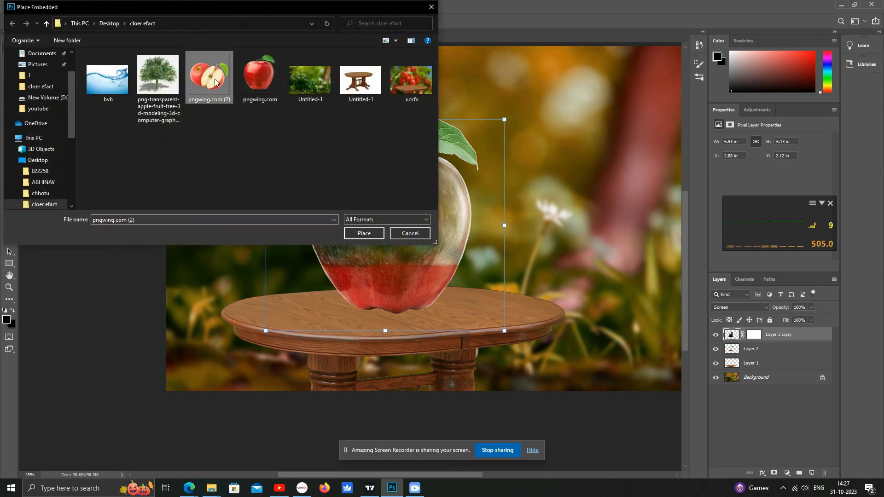
key(Return)
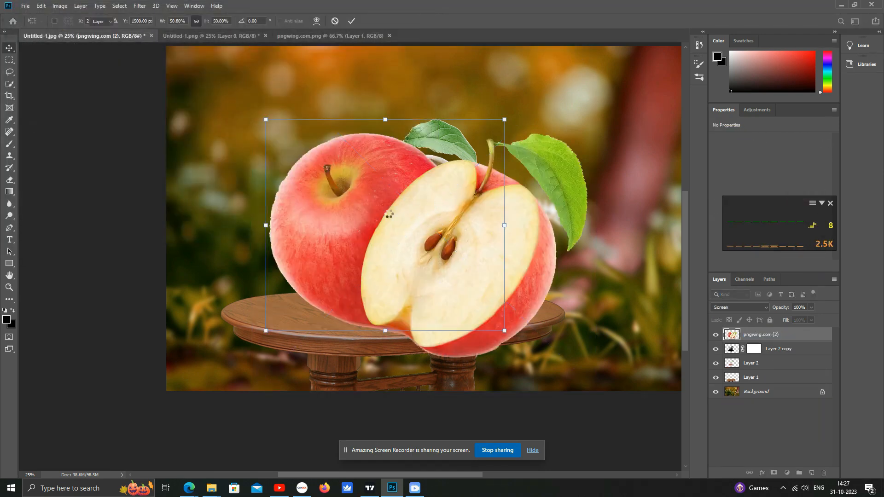
- Mask the placed image to an elliptical selection around the cut apple half's face
right_click(8, 61)
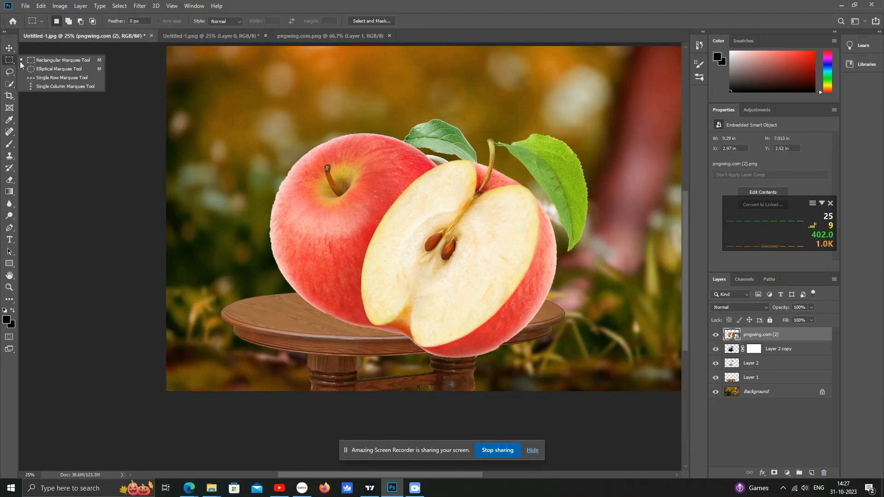
click(42, 69)
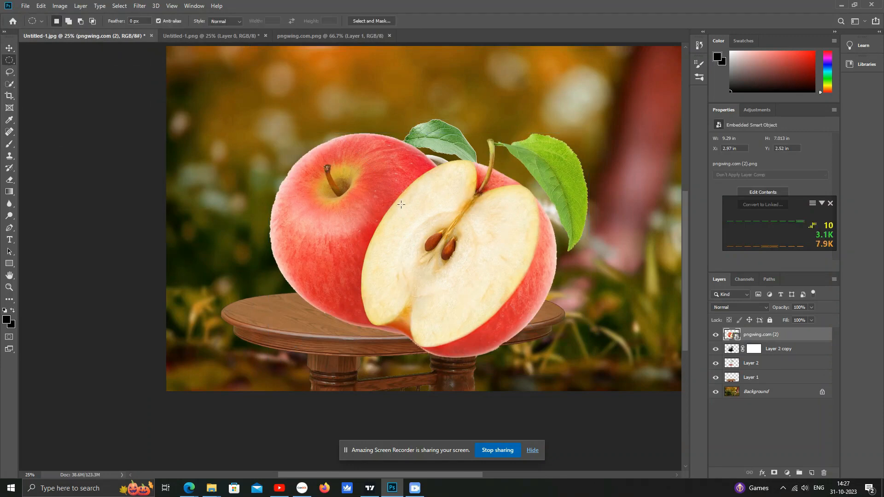
drag(397, 201, 491, 292)
click(774, 473)
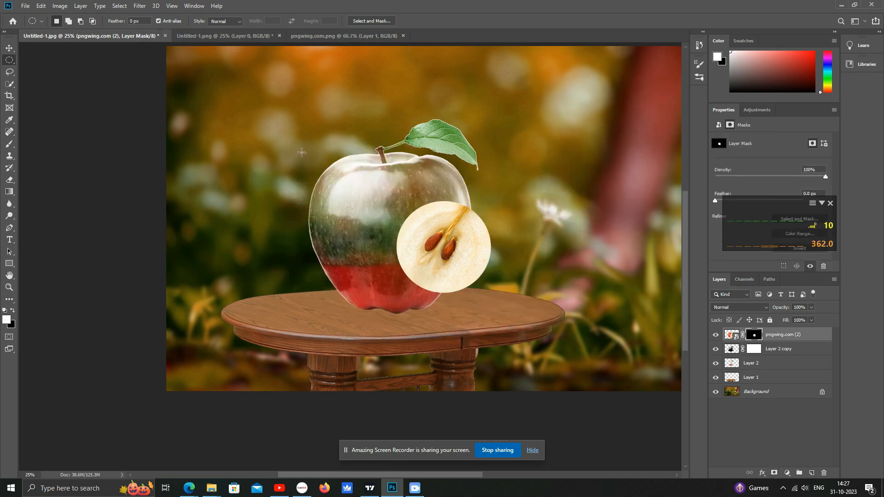
- Move the masked apple slice into the glass apple and scale it down
key(v)
drag(467, 235, 404, 216)
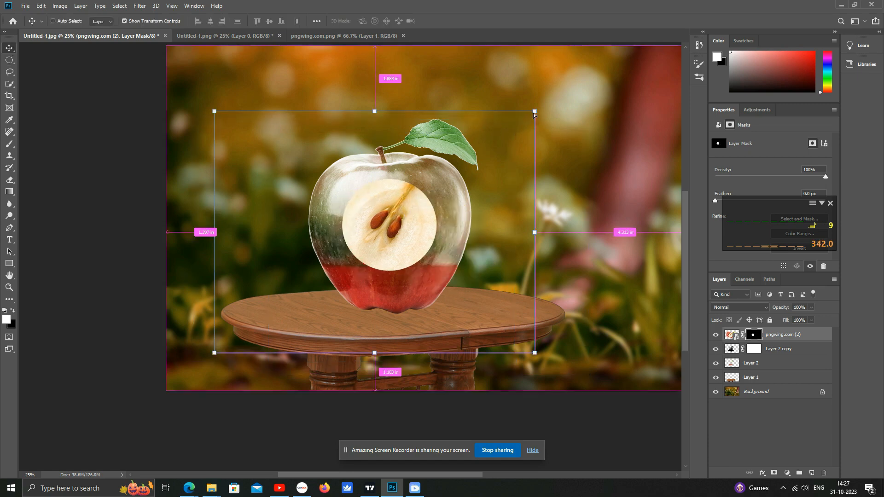
drag(535, 112, 519, 150)
- Squash the masked apple slice vertically into a thin ellipse and lower it onto the red fill line
drag(353, 63, 354, 306)
drag(361, 373, 362, 207)
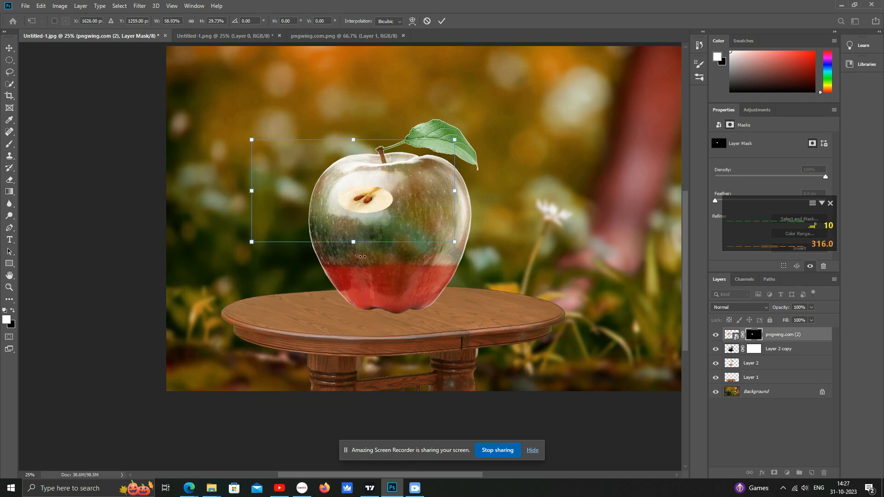
drag(354, 244, 354, 319)
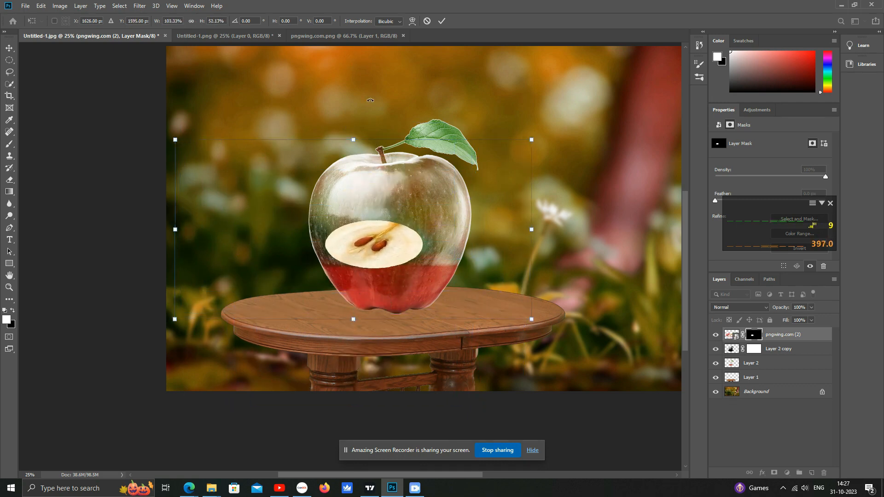
drag(353, 140, 353, 204)
drag(356, 324, 364, 246)
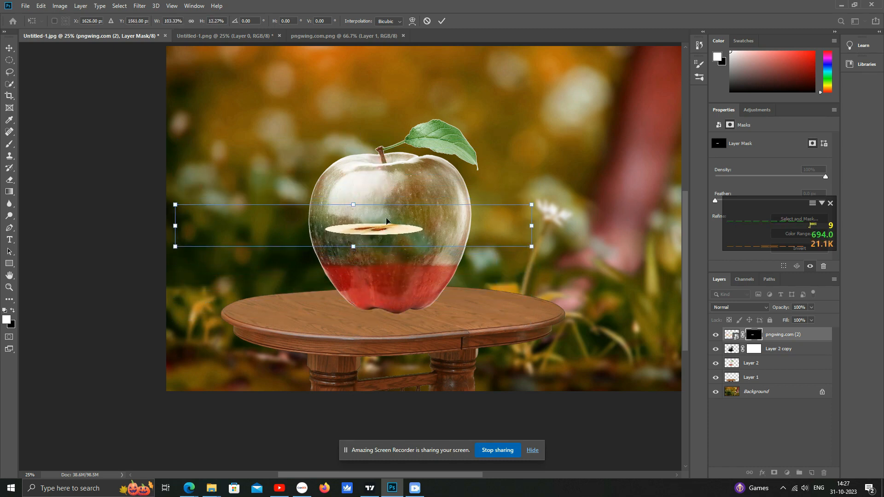
- Stretch the flattened slice horizontally to span the apple's width as a liquid surface and commit the transform
drag(533, 249, 598, 255)
drag(462, 228, 424, 253)
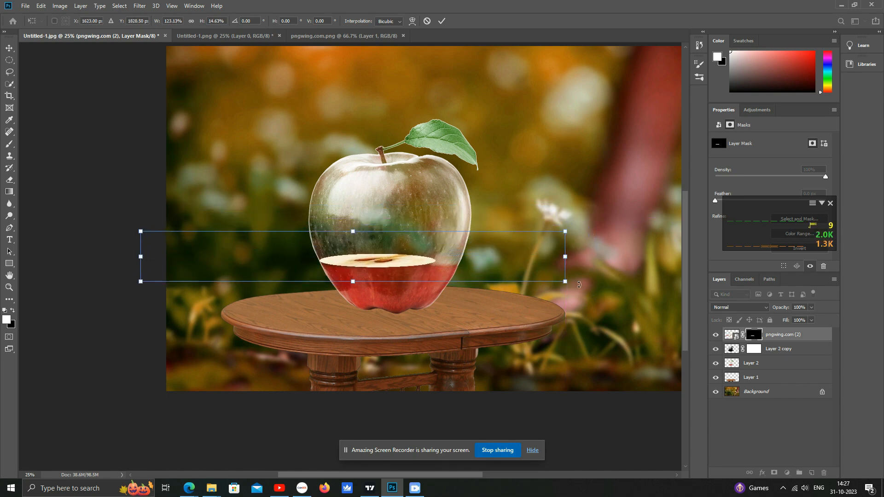
drag(565, 282, 597, 286)
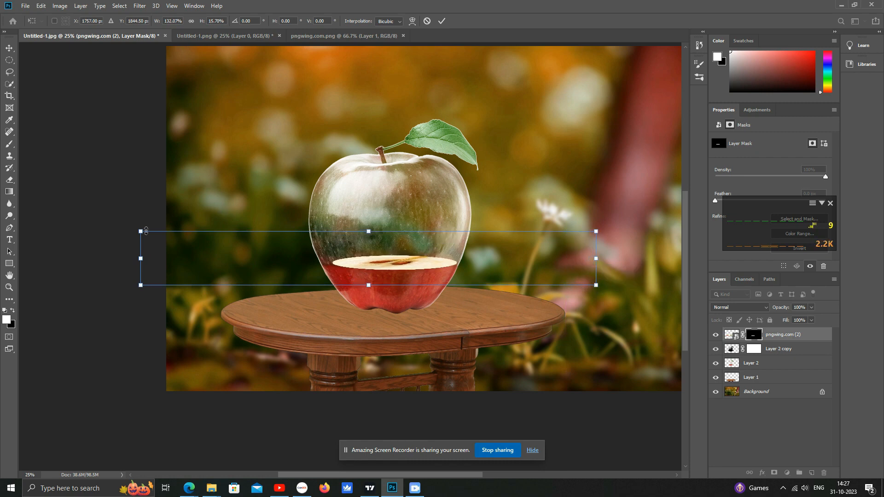
drag(142, 231, 118, 219)
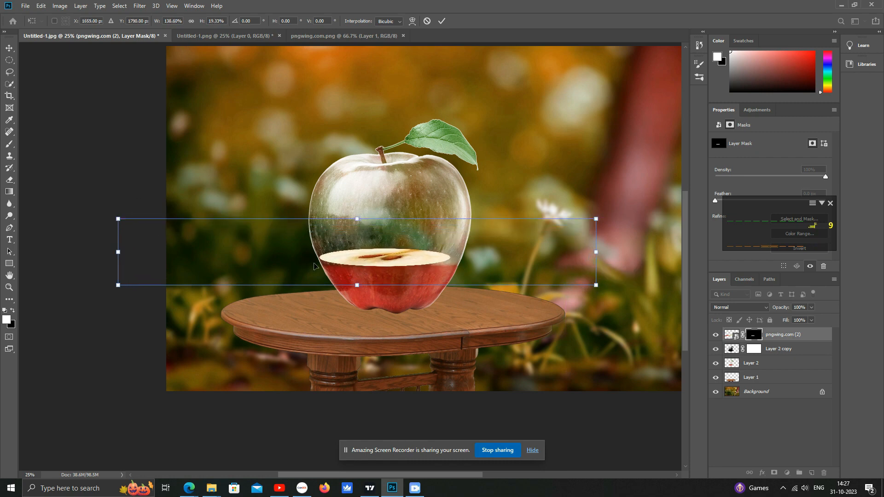
drag(400, 258, 408, 263)
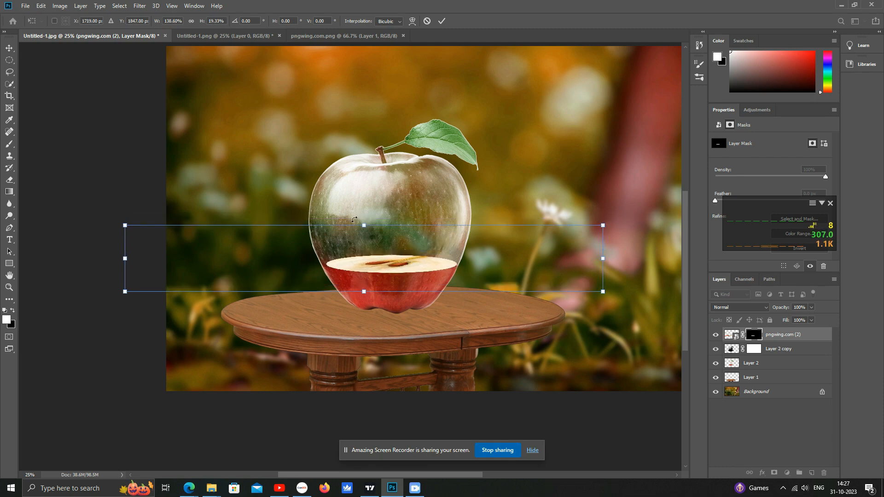
drag(125, 226, 116, 226)
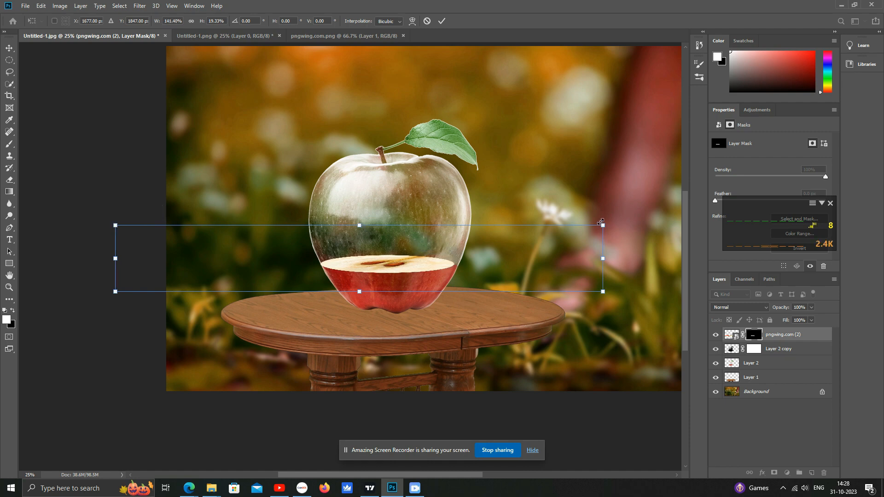
drag(602, 225, 608, 225)
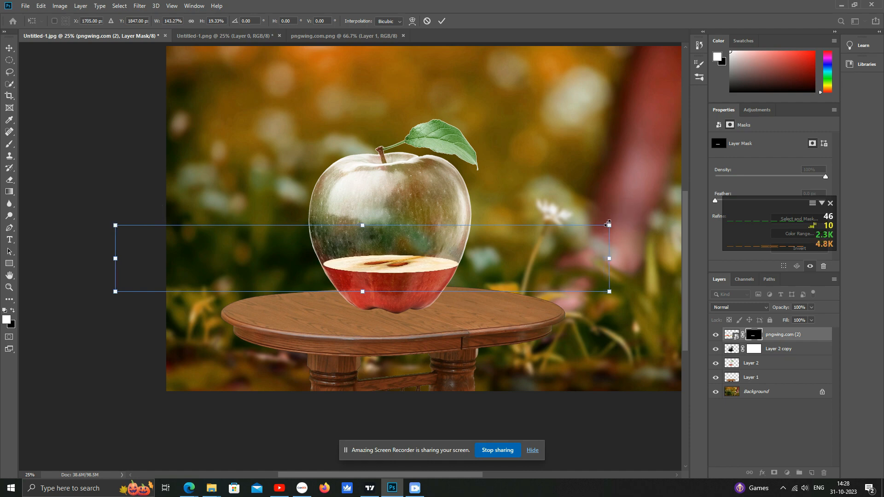
key(Return)
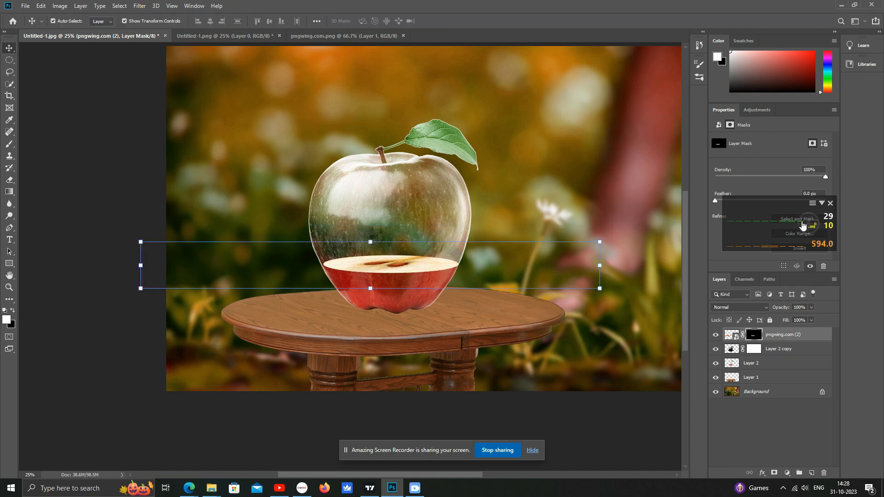
- Lower the slice layer's opacity to 58%
drag(780, 204, 609, 78)
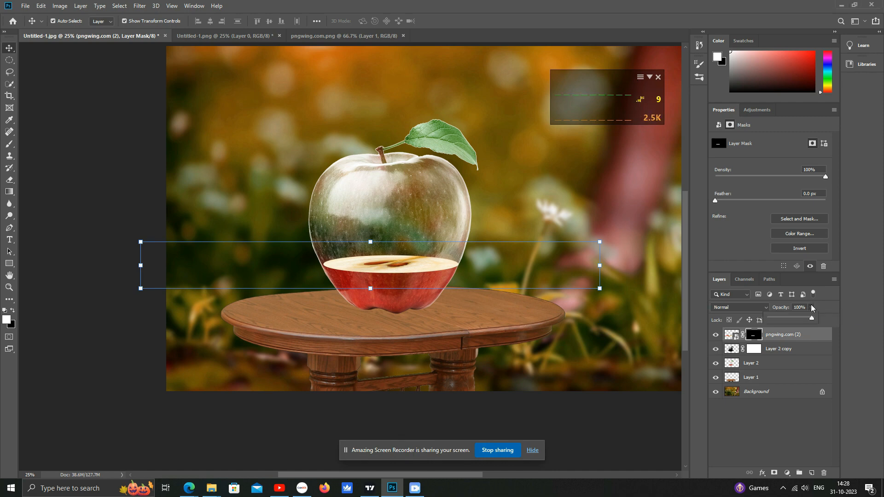
click(794, 318)
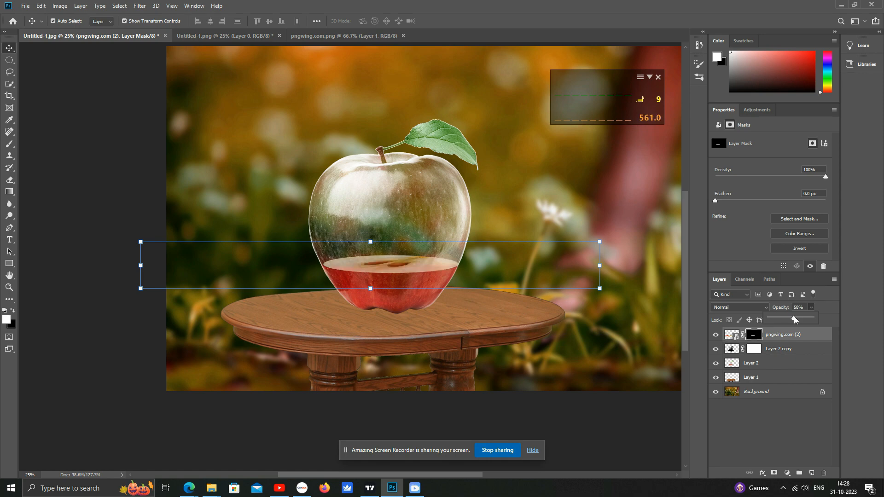
click(542, 171)
ctrl+click(391, 194)
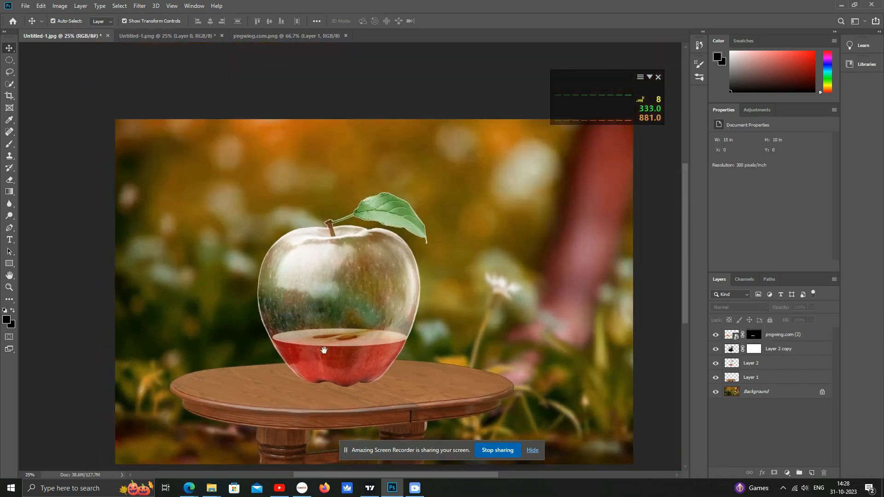
- Move the liquid-surface slice slightly upward and enlarge it a little, then commit the transform
ctrl+click(328, 341)
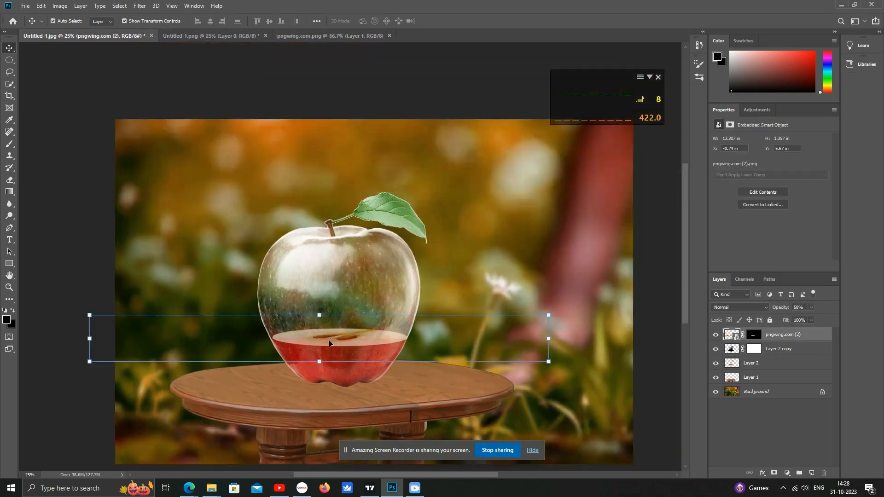
ctrl+click(246, 339)
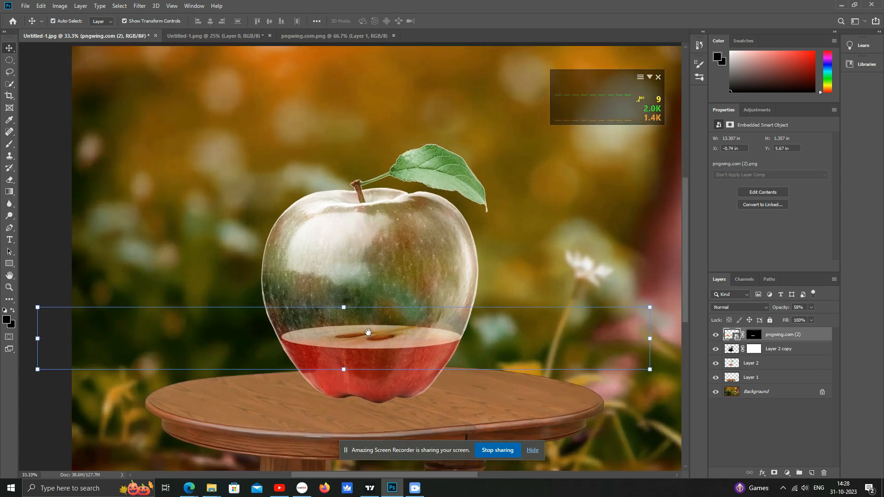
drag(365, 332, 407, 306)
mouse_move(77, 343)
mouse_down()
mouse_move(56, 346)
mouse_move(75, 346)
mouse_up()
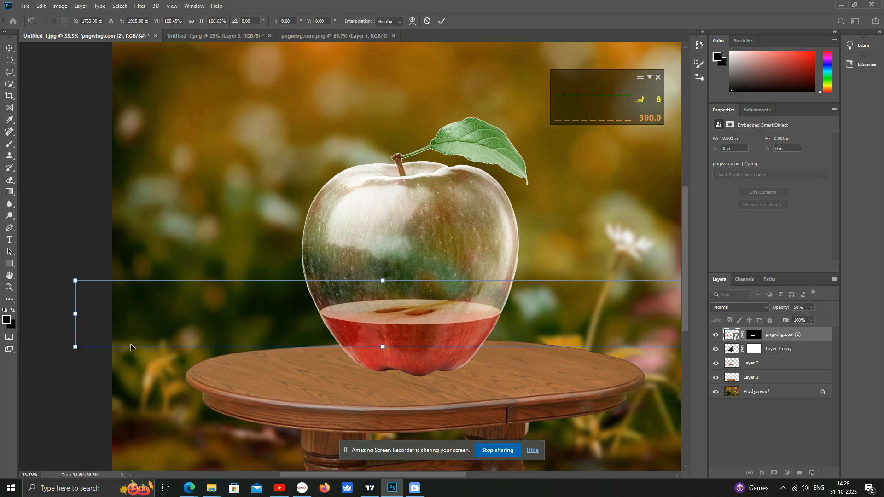
key(Return)
click(206, 178)
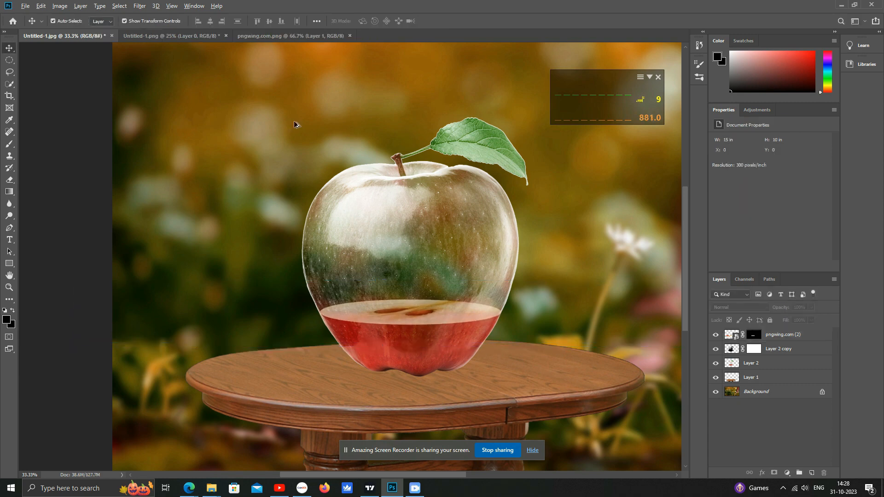
- Place the bvb water-splash image into the document as an embedded layer
alt+click(336, 124)
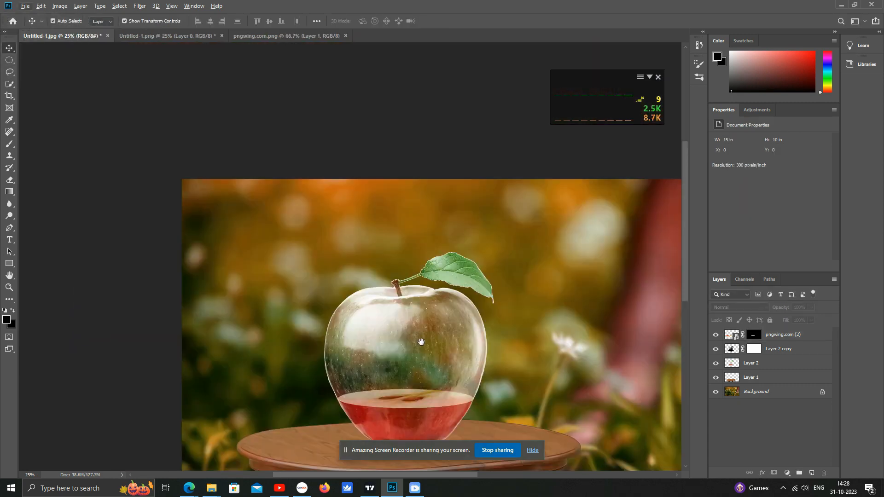
drag(516, 331, 461, 251)
click(25, 5)
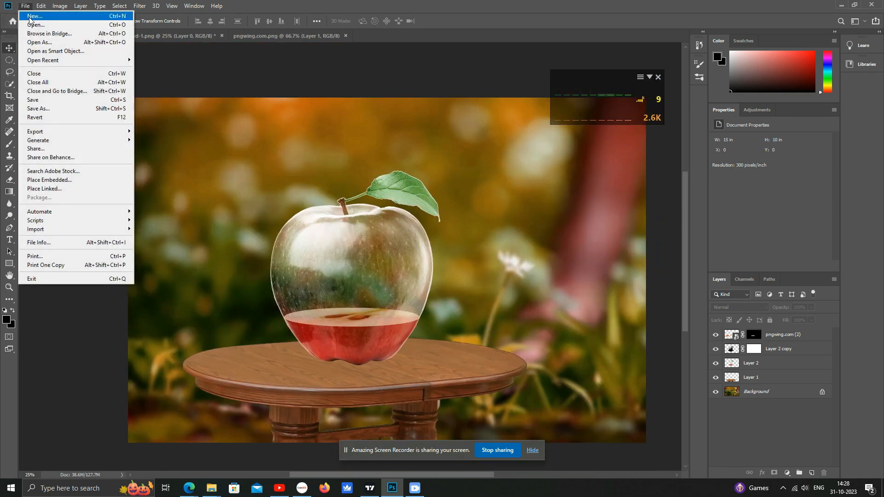
click(51, 181)
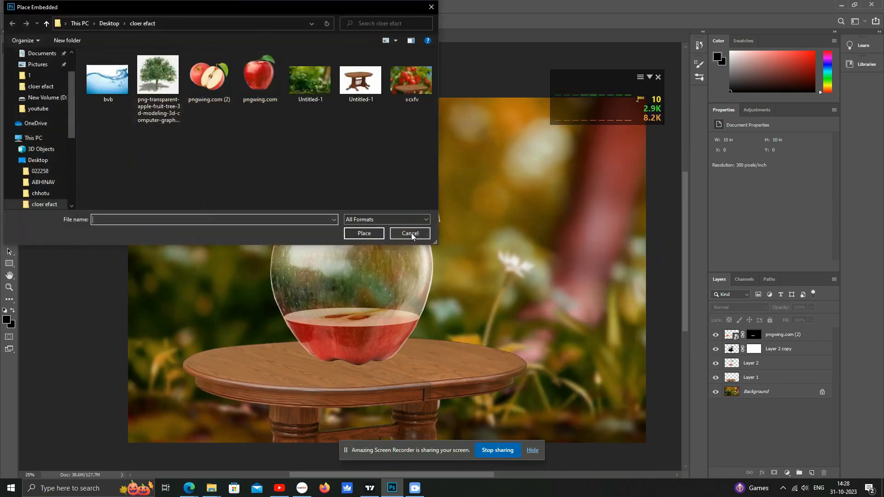
click(114, 91)
double_click(113, 90)
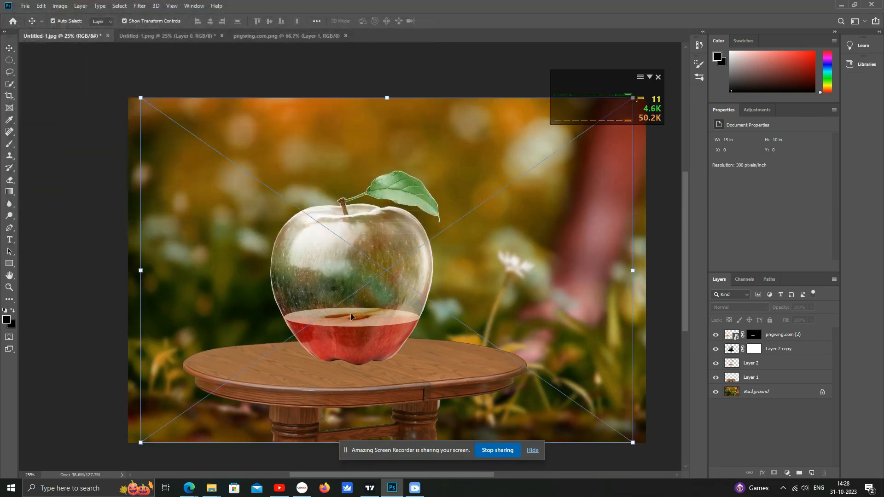
- Scale the water image down and position it over the middle of the glass apple
drag(632, 442, 276, 194)
drag(223, 137, 350, 269)
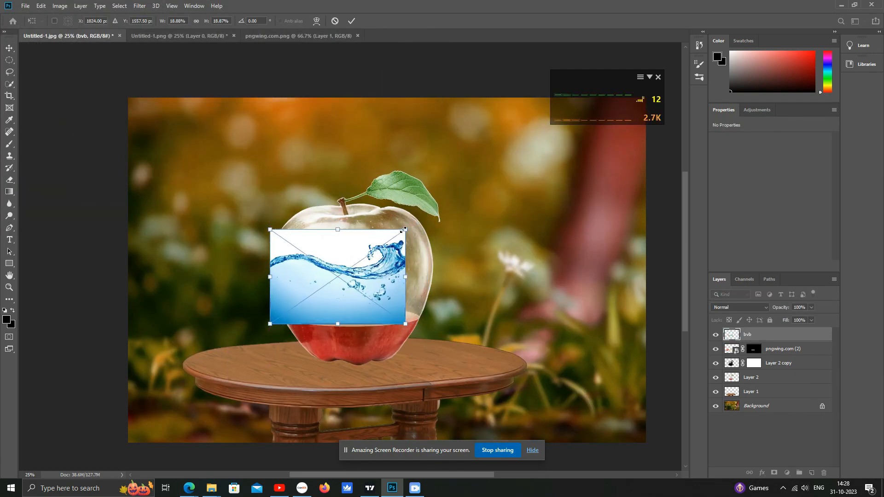
drag(405, 230, 403, 272)
key(Return)
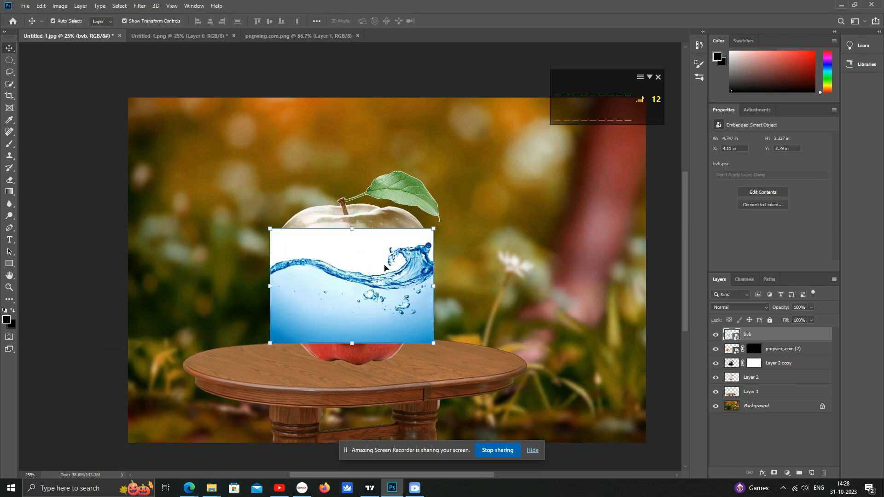
- Erase the water image's white background with the Magic Eraser Tool, rasterizing the smart object
right_click(9, 180)
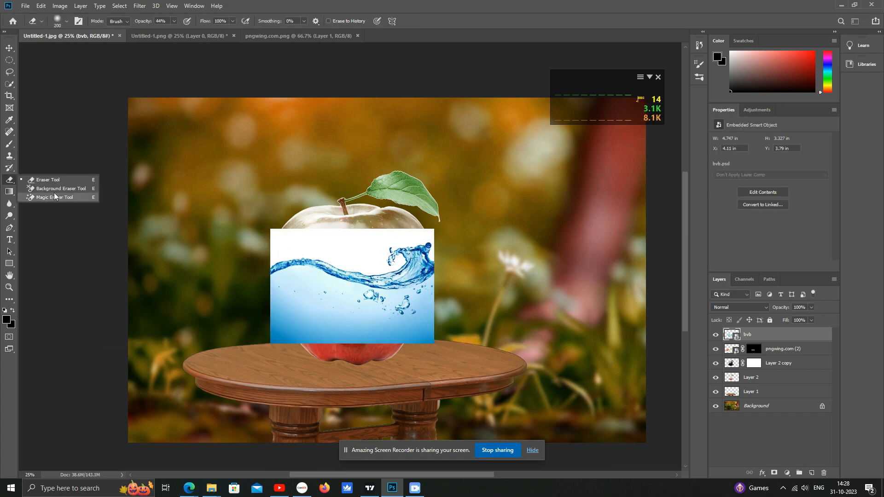
click(54, 199)
click(313, 250)
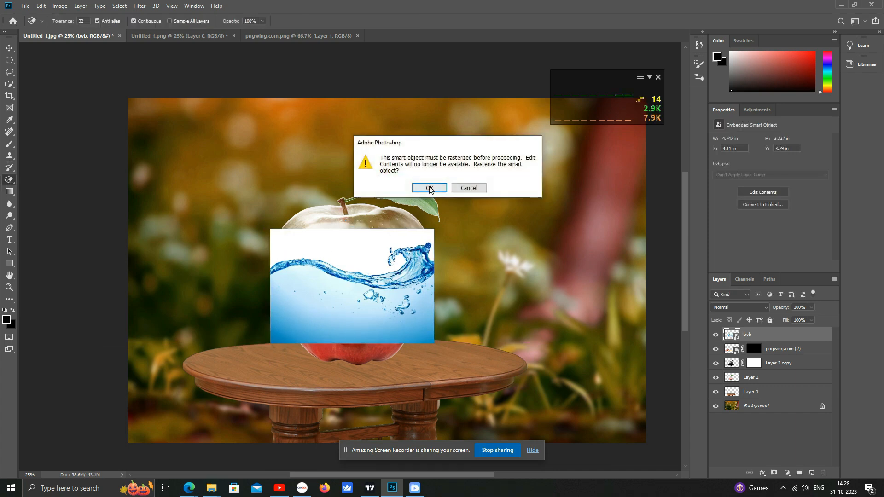
click(426, 189)
click(369, 245)
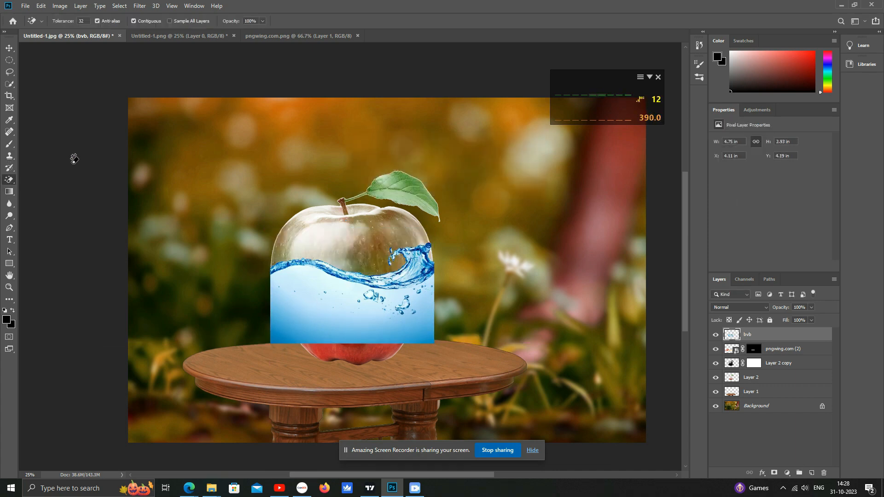
- Lower the water layer's opacity to 40% and zoom in on the apple
click(10, 48)
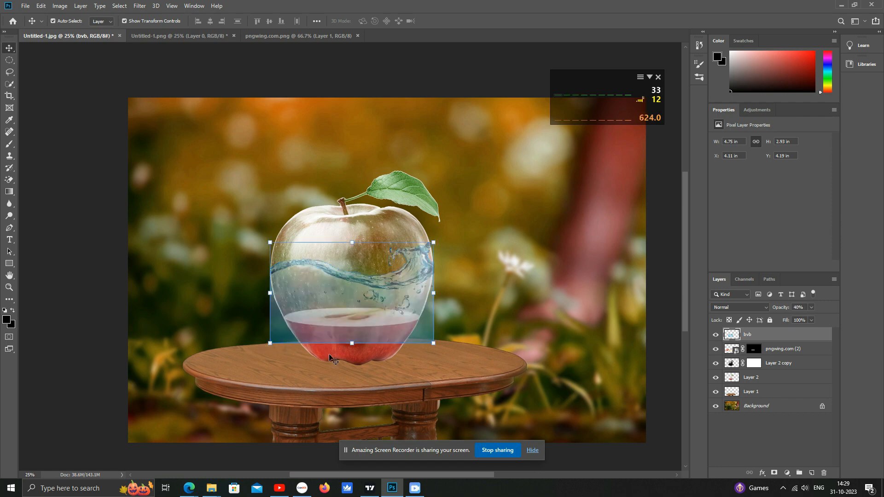
key(ctrl+plus)
key(ctrl+plus)
drag(263, 325, 298, 262)
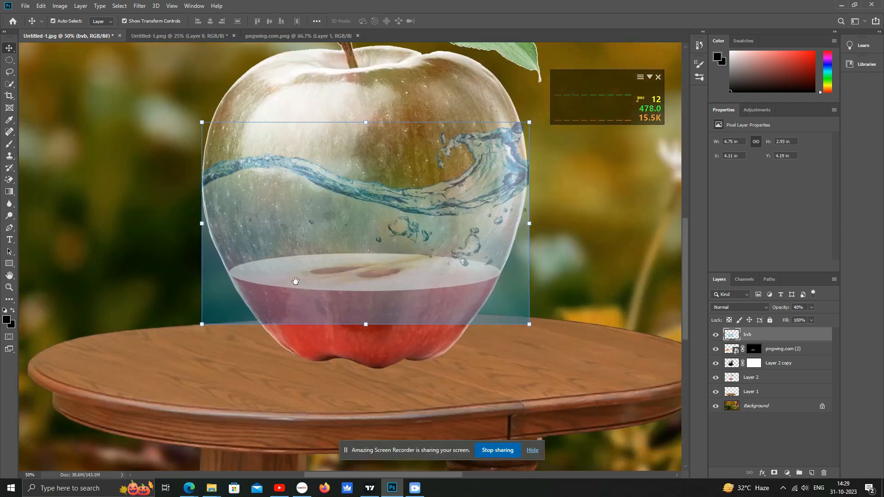
- Draw a Pen path from the water's left edge along the curved front of the liquid surface up to the water's right edge
click(10, 227)
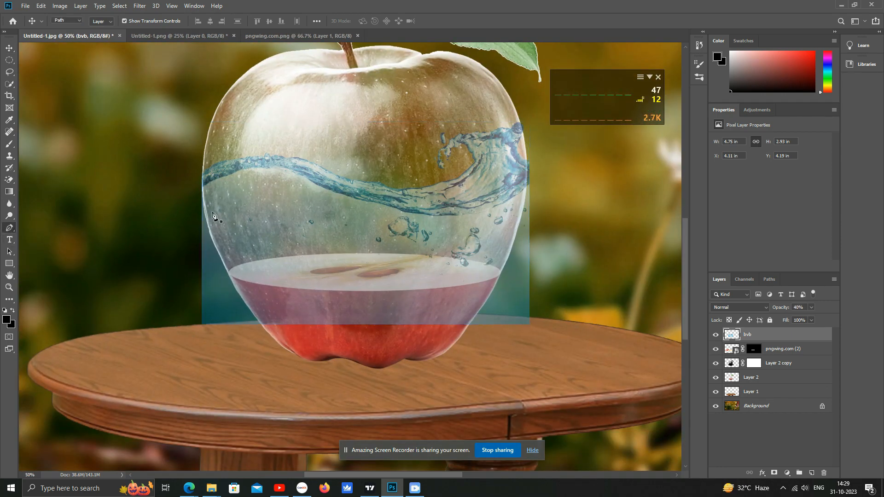
click(198, 170)
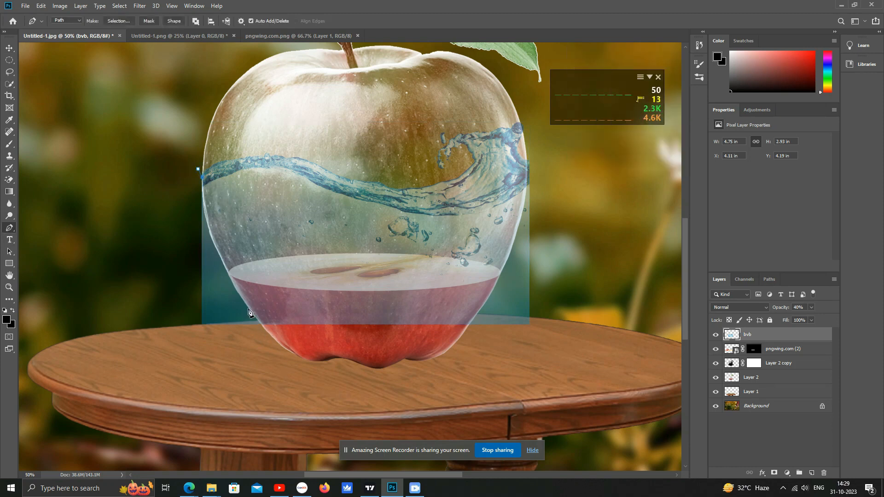
drag(273, 343, 305, 386)
key(ctrl+z)
key(ctrl+z)
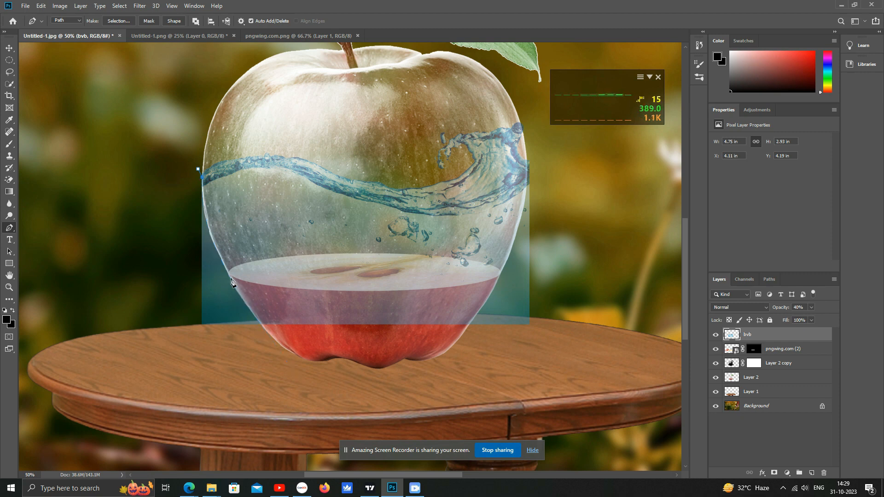
drag(243, 295, 256, 326)
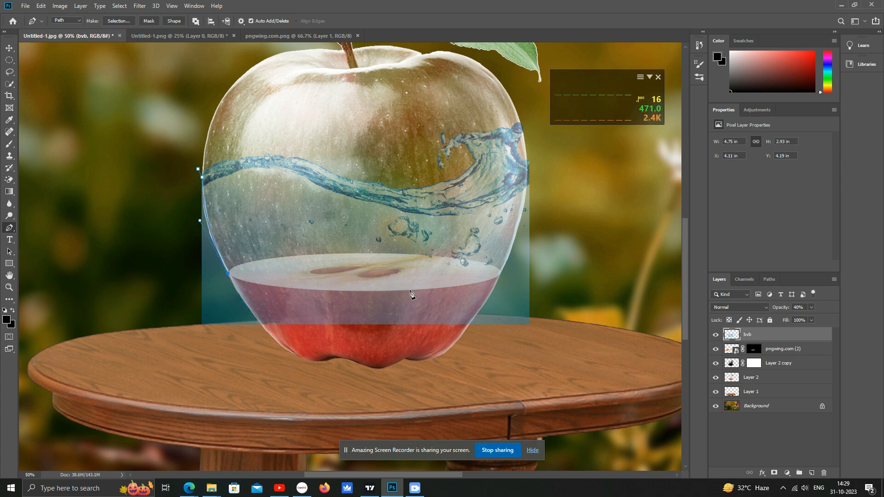
drag(410, 290, 567, 289)
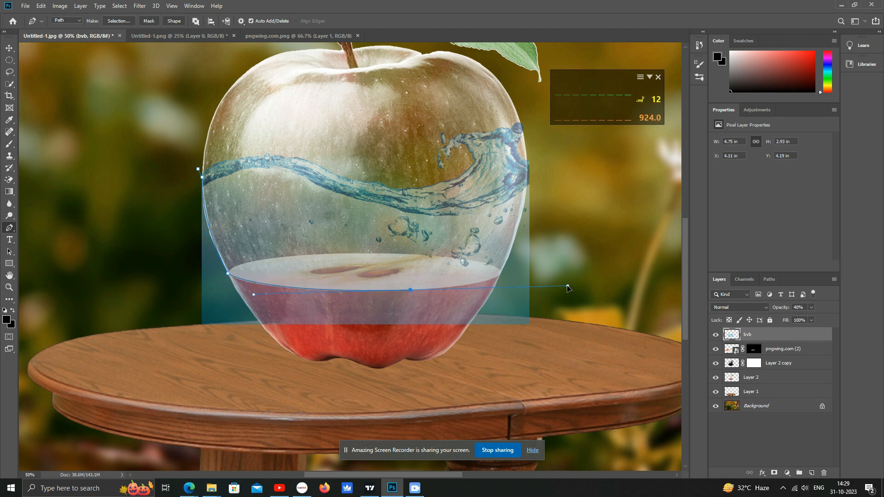
alt+click(411, 291)
drag(502, 273, 509, 258)
drag(527, 161, 522, 121)
key(ctrl+z)
drag(527, 160, 524, 111)
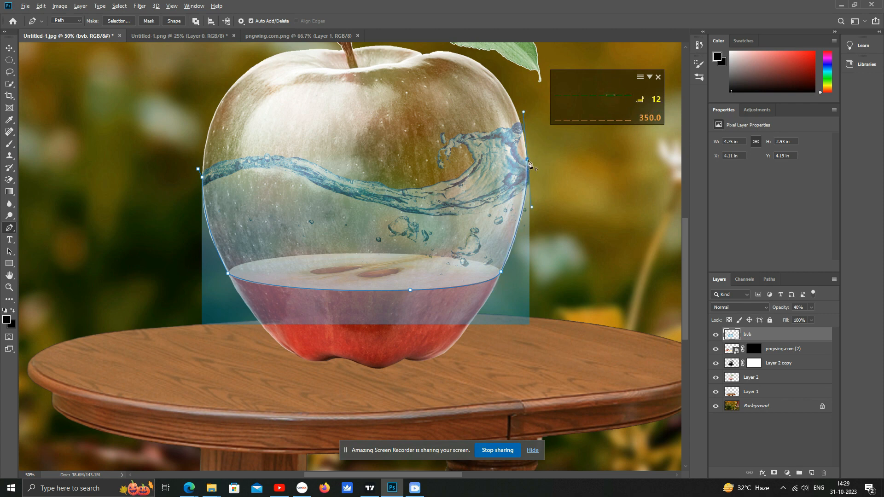
- Continue the path around the area outside the apple and close it at the starting point
click(560, 164)
click(592, 269)
click(591, 332)
click(474, 380)
click(211, 386)
click(159, 308)
click(161, 295)
click(156, 205)
click(198, 169)
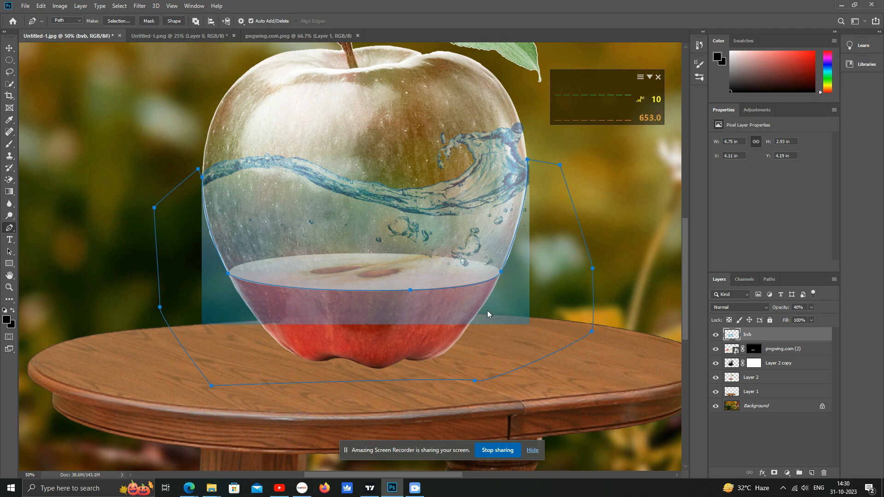
- Turn the path into a selection and delete the water outside the apple below the liquid surface
right_click(512, 312)
click(548, 144)
click(484, 132)
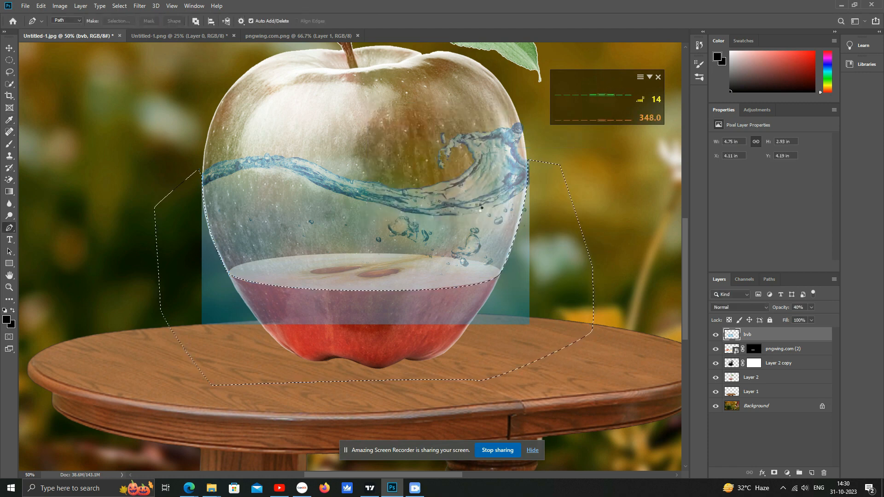
key(Delete)
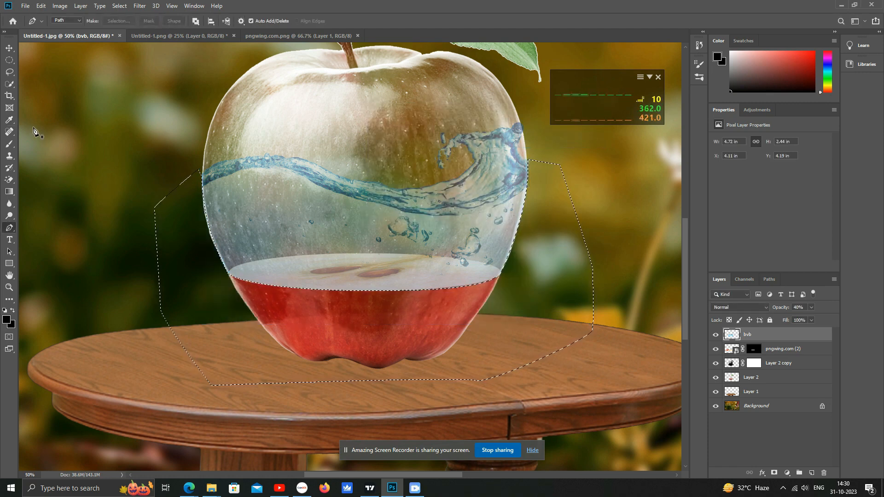
- Deselect and set the water layer's opacity to 53%
click(9, 60)
click(44, 56)
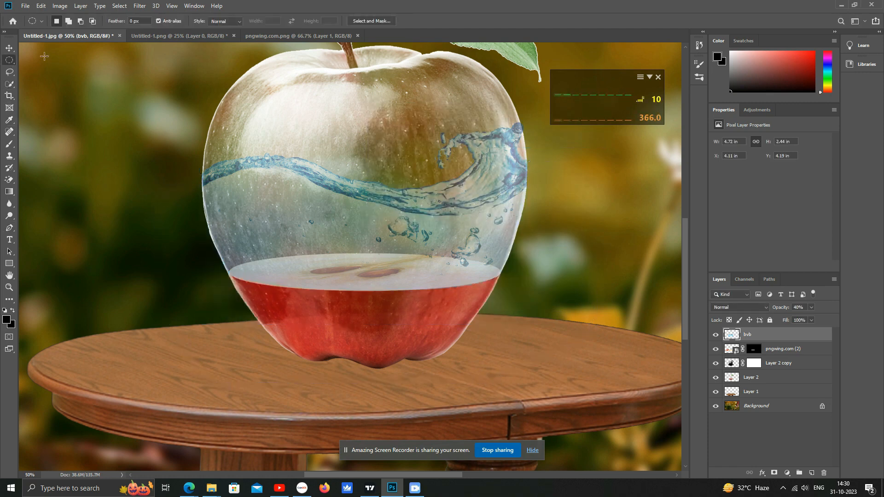
click(9, 48)
key(9)
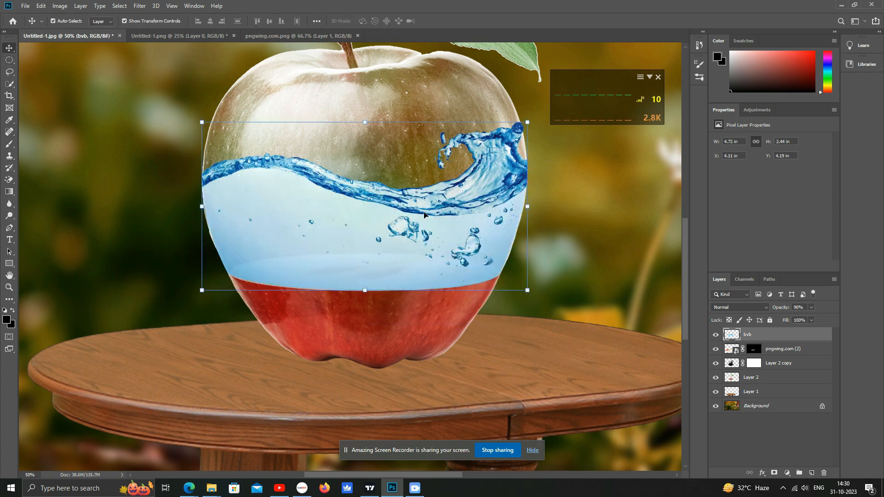
click(799, 307)
text(53)
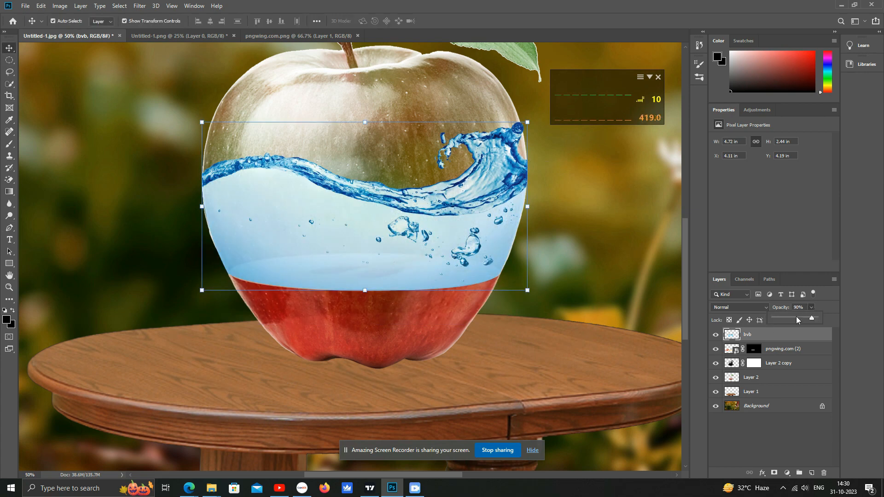
key(Return)
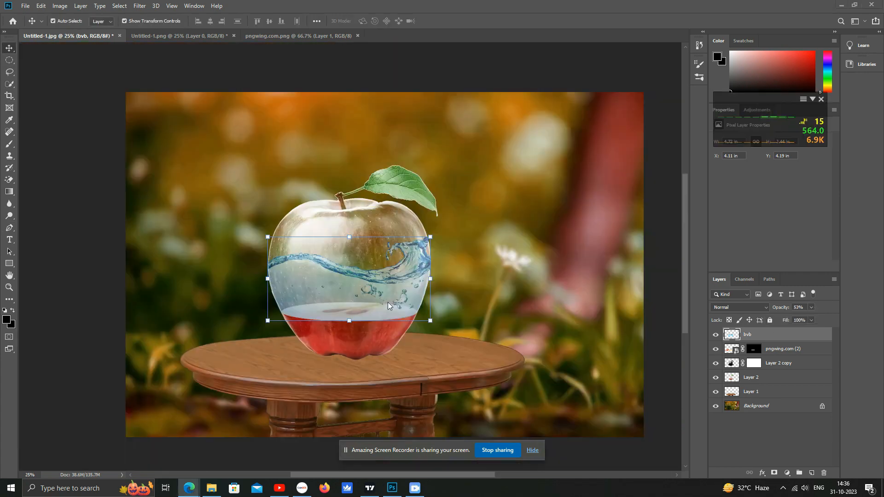
- Apply a Camera Raw Filter to the water layer, lowering the Blues saturation to -69 in HSL
click(505, 344)
key(ctrl+plus)
key(ctrl+plus)
drag(456, 327, 461, 285)
click(462, 290)
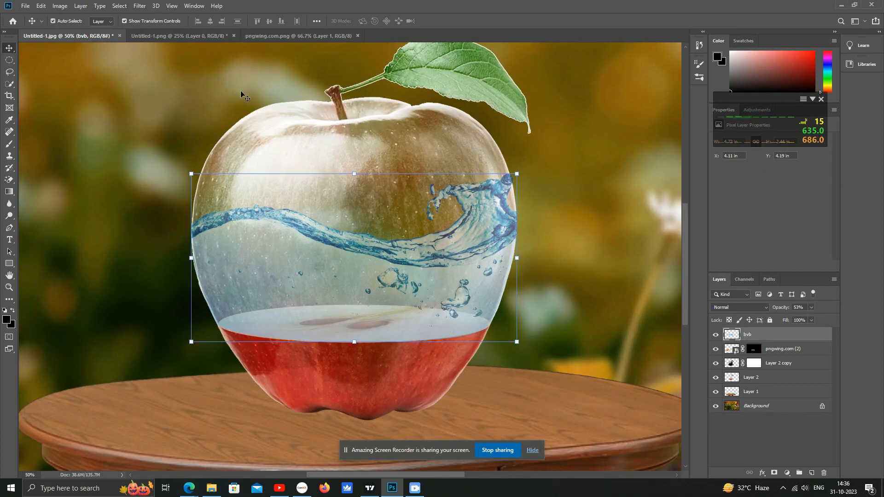
click(139, 6)
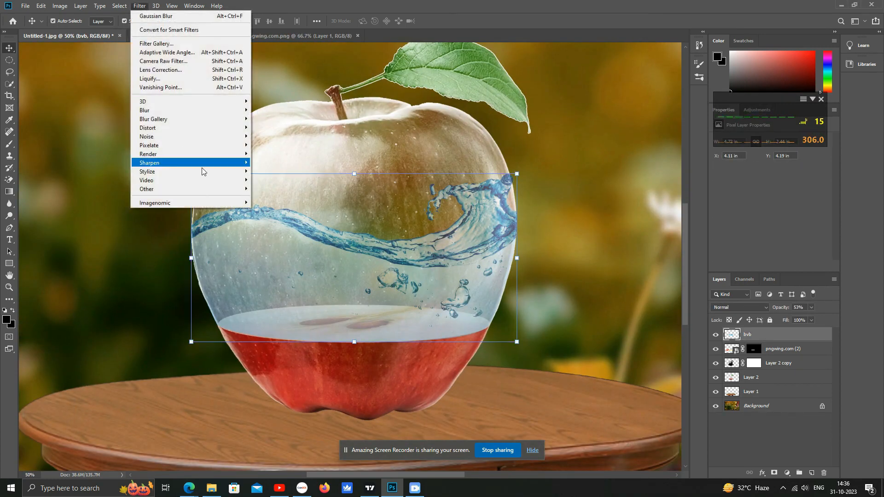
click(213, 70)
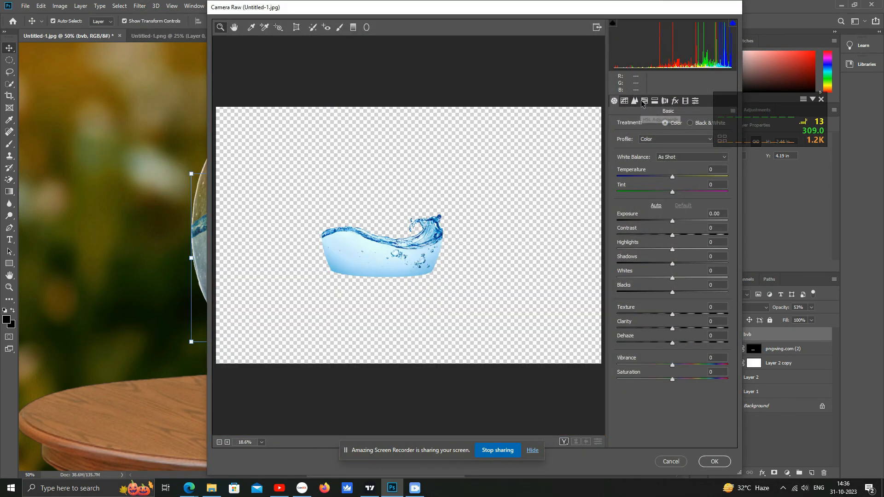
click(644, 101)
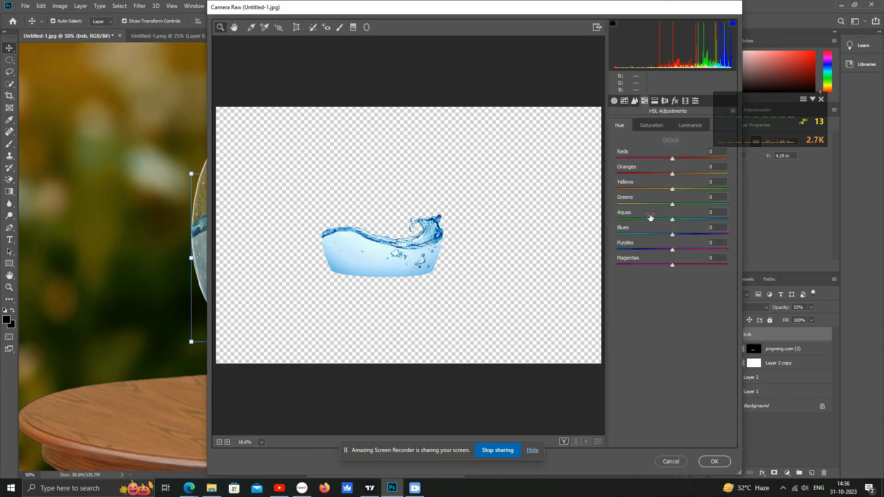
click(646, 126)
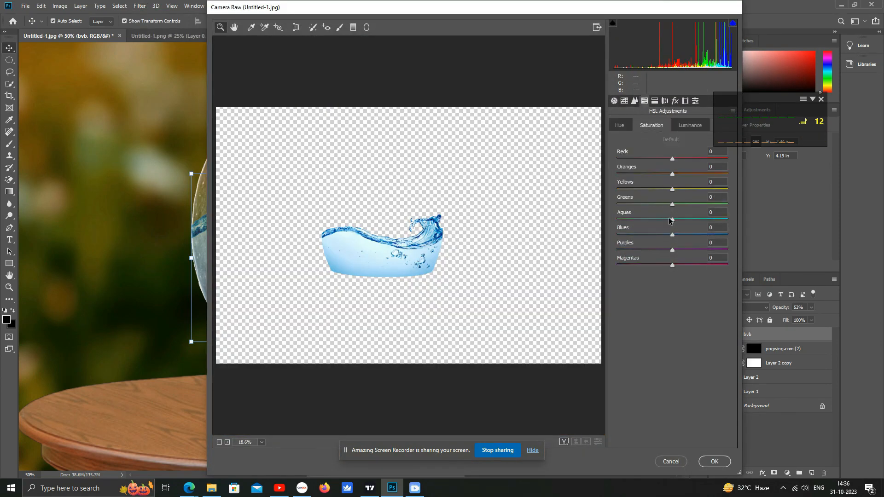
drag(660, 236, 512, 249)
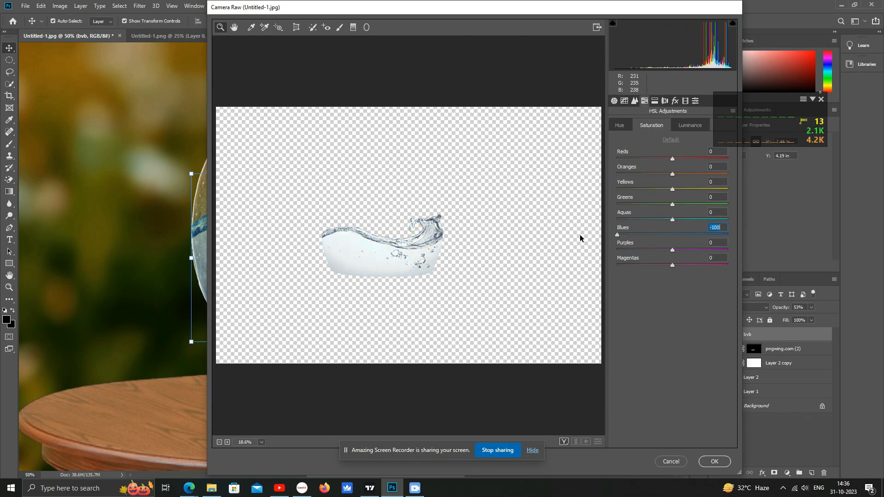
mouse_move(618, 236)
mouse_down()
mouse_move(655, 235)
mouse_move(634, 235)
mouse_up()
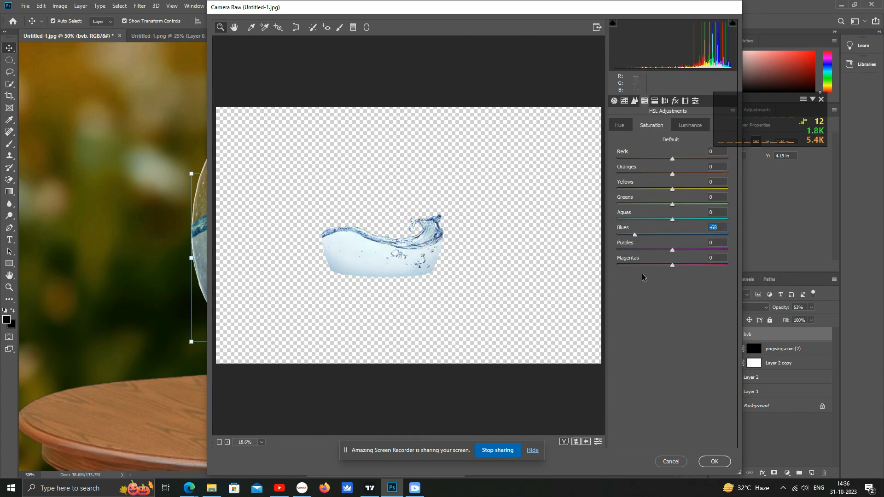
click(704, 461)
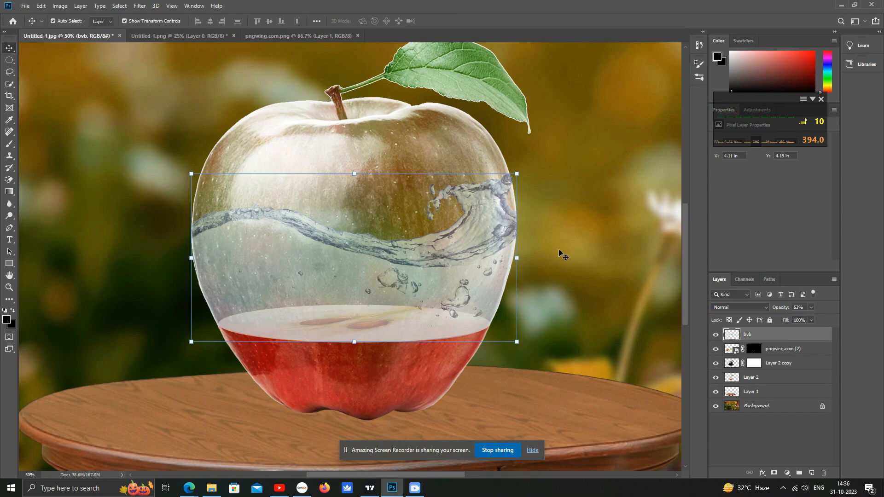
- Place the fish image into the document as an embedded object
click(583, 251)
click(53, 21)
click(25, 6)
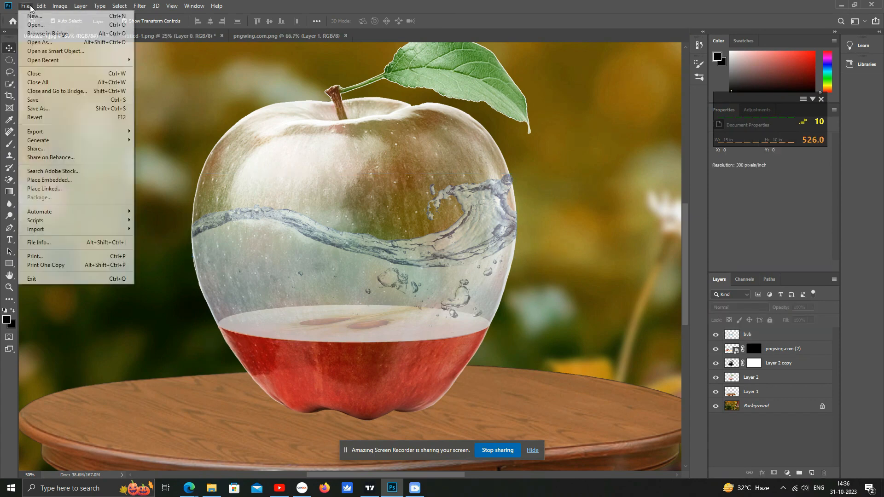
click(49, 180)
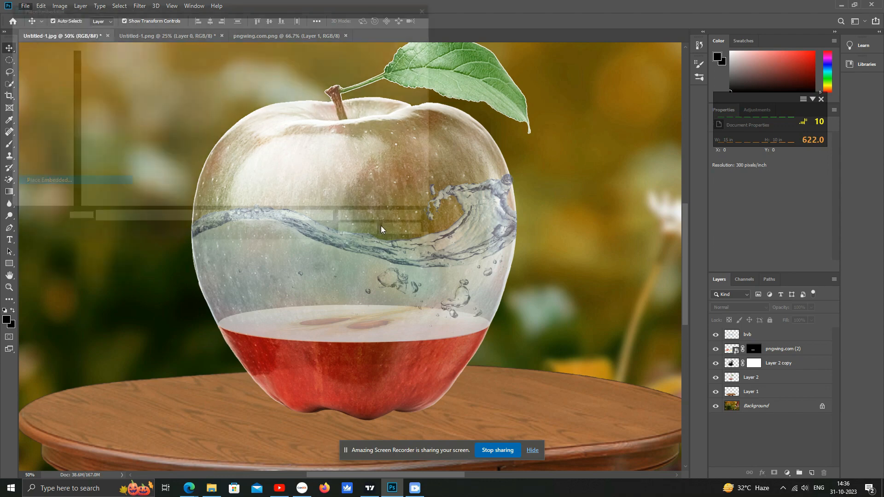
double_click(259, 78)
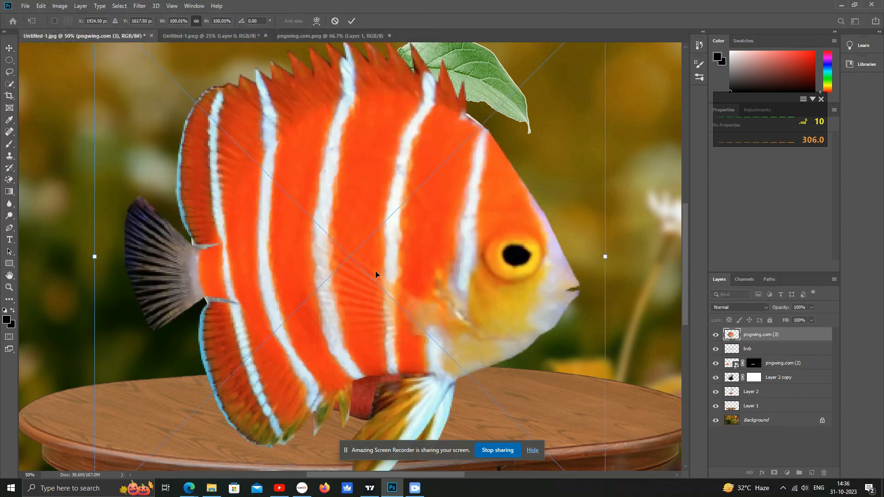
key(Return)
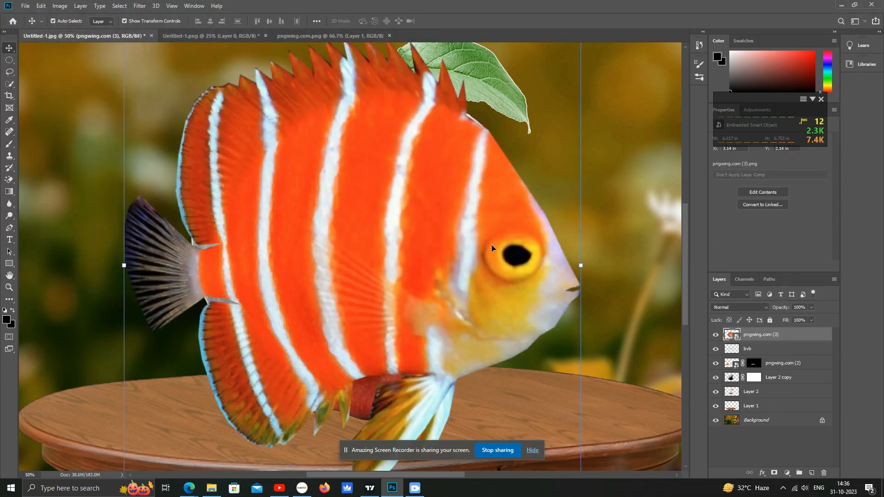
- Scale the fish down, move it into the apple's water and flip it horizontally
key(ctrl+minus)
key(ctrl+minus)
drag(427, 160, 299, 407)
drag(201, 387, 333, 228)
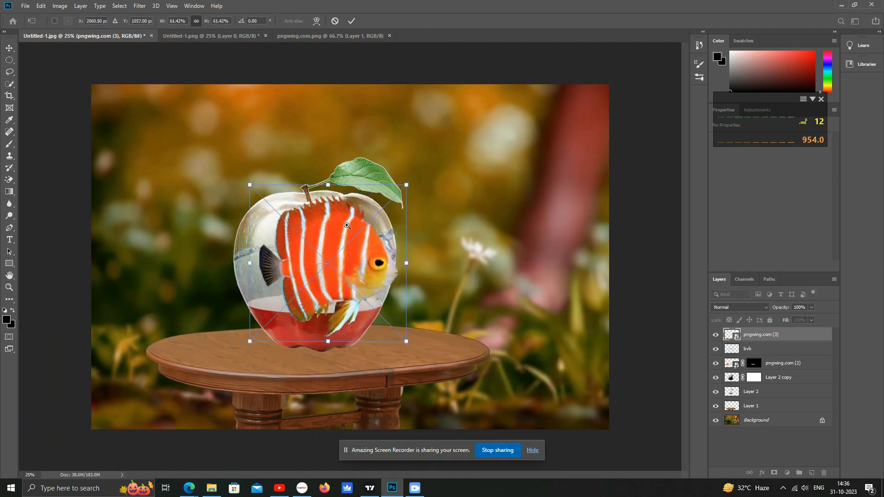
ctrl+click(333, 228)
ctrl+click(333, 229)
drag(595, 429, 439, 272)
drag(392, 216, 421, 287)
right_click(422, 287)
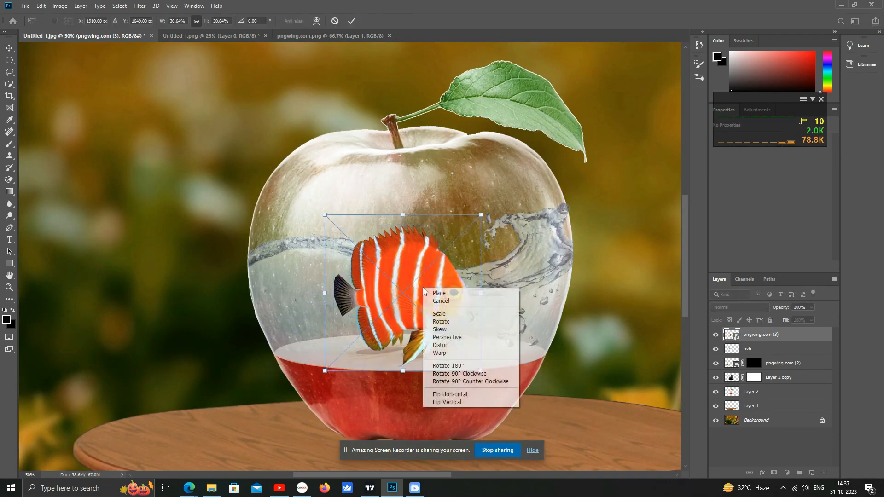
click(449, 394)
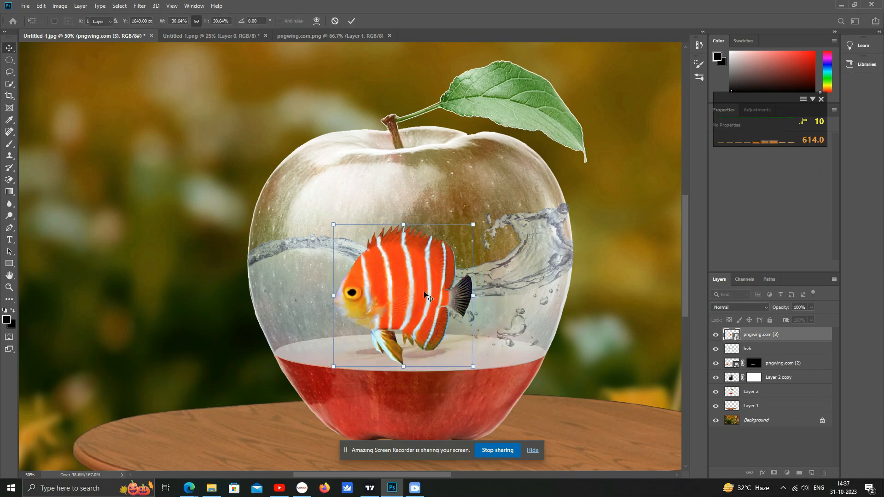
key(Return)
- Duplicate the fish twice, spreading and scaling the copies across the water
drag(469, 230, 366, 347)
drag(354, 382, 494, 330)
drag(511, 293, 333, 289)
key(Return)
key(ctrl+t)
drag(384, 343, 406, 355)
key(Return)
- Move the third fish toward the apple's left side and shrink it
alt+drag(383, 322, 308, 296)
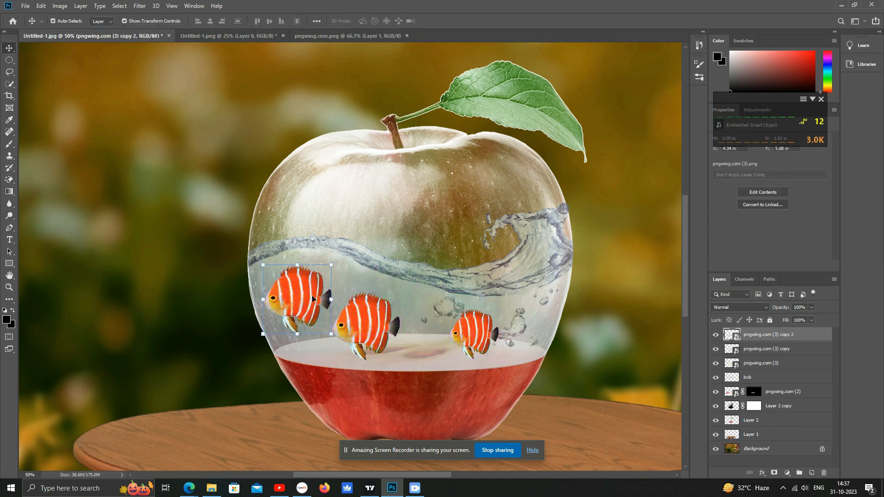
drag(260, 332, 303, 304)
key(Return)
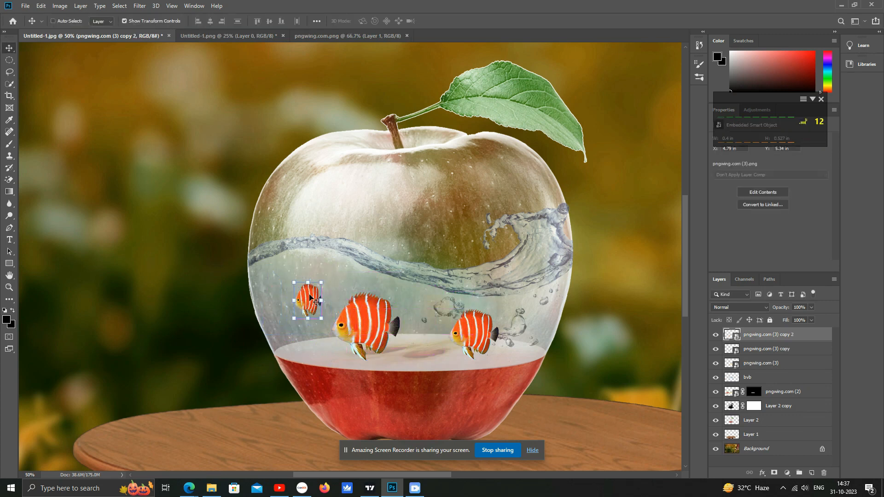
- Flip the small fish horizontally and enlarge it slightly
right_click(314, 301)
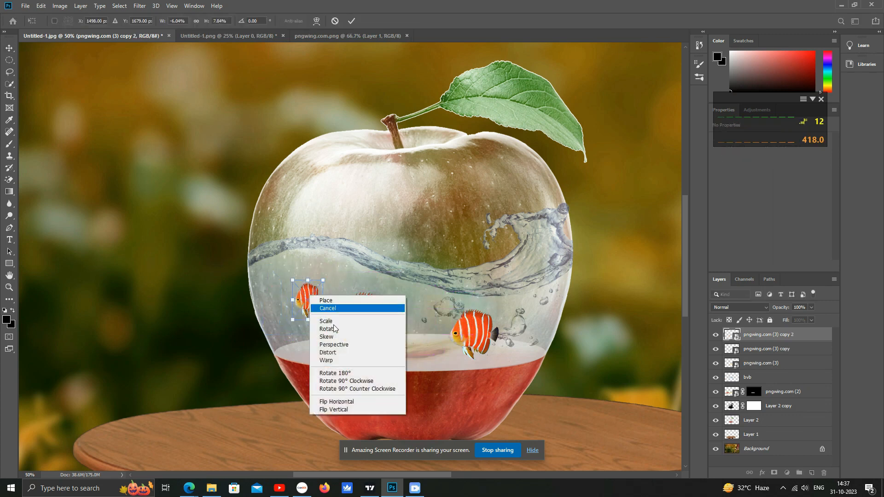
click(349, 400)
scroll(326, 296, up, 1)
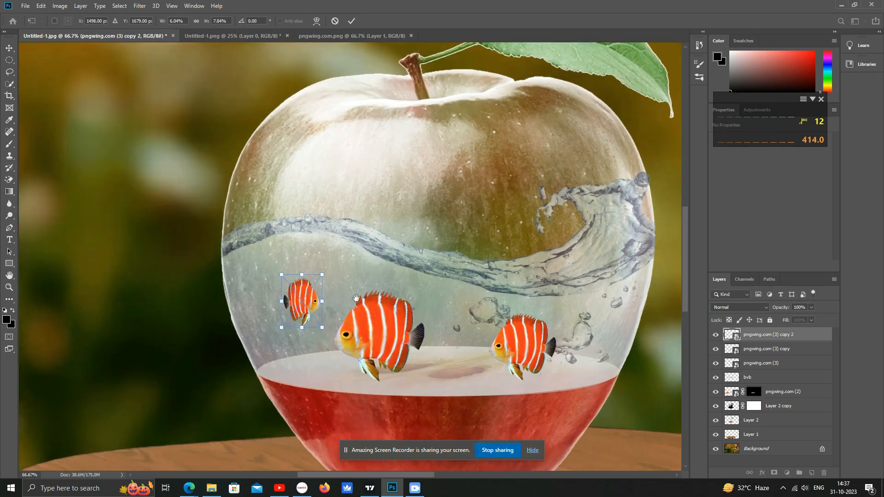
drag(280, 334, 259, 360)
key(Return)
- Move the middle fish and shift its hue to -90 with Hue/Saturation
drag(346, 343, 398, 324)
key(ctrl+u)
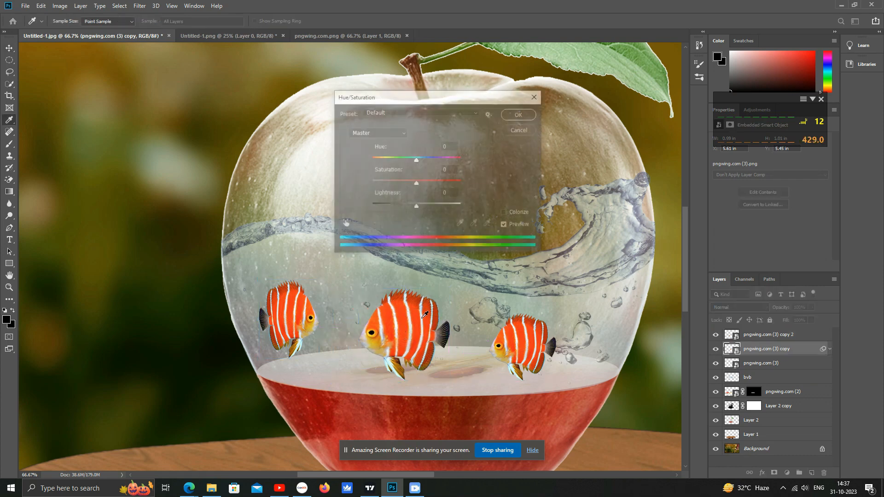
drag(417, 160, 389, 170)
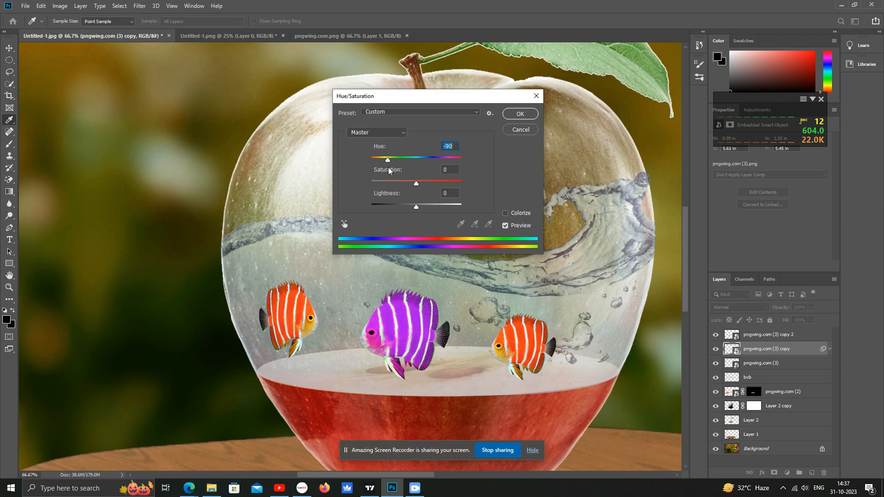
click(520, 114)
- Shift the right fish's hue to +23 with Hue/Saturation
ctrl+click(544, 329)
key(ctrl+u)
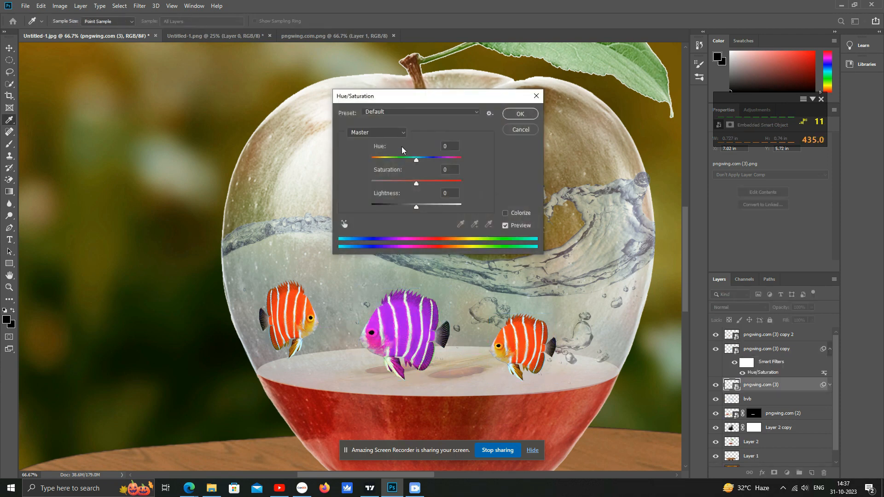
mouse_move(415, 160)
mouse_down()
mouse_move(387, 161)
mouse_move(450, 165)
mouse_move(427, 170)
mouse_up()
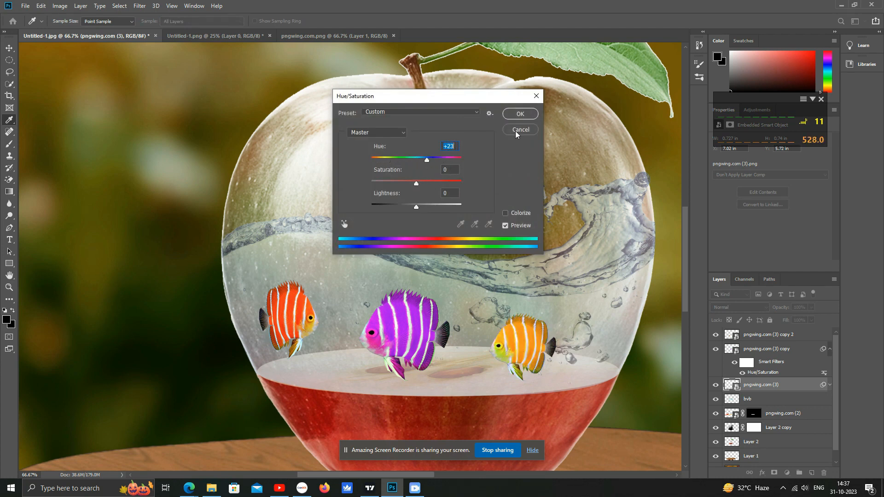
click(518, 116)
- Slightly enlarge the left fish with Free Transform
key(v)
click(424, 334)
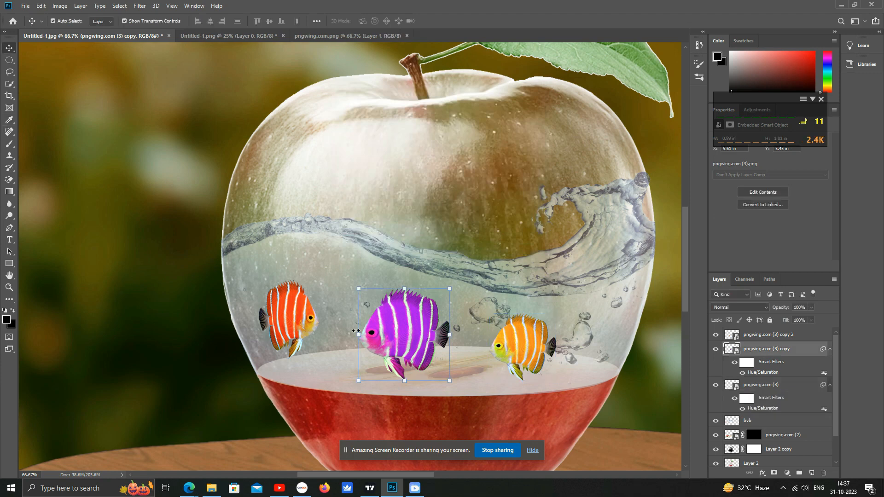
click(318, 322)
key(ctrl+t)
drag(324, 319, 332, 320)
key(Return)
- Examine the composite's layers by selecting them one by one at different zoom levels
click(220, 215)
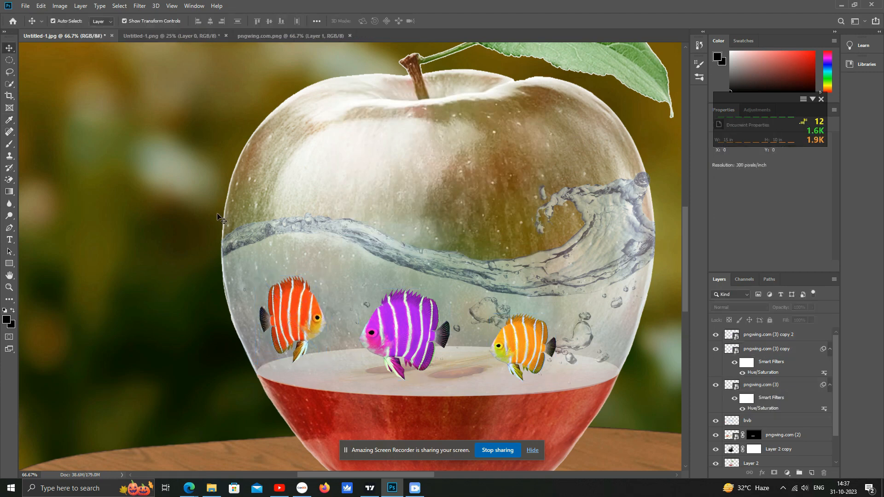
alt+click(348, 281)
click(386, 292)
click(507, 276)
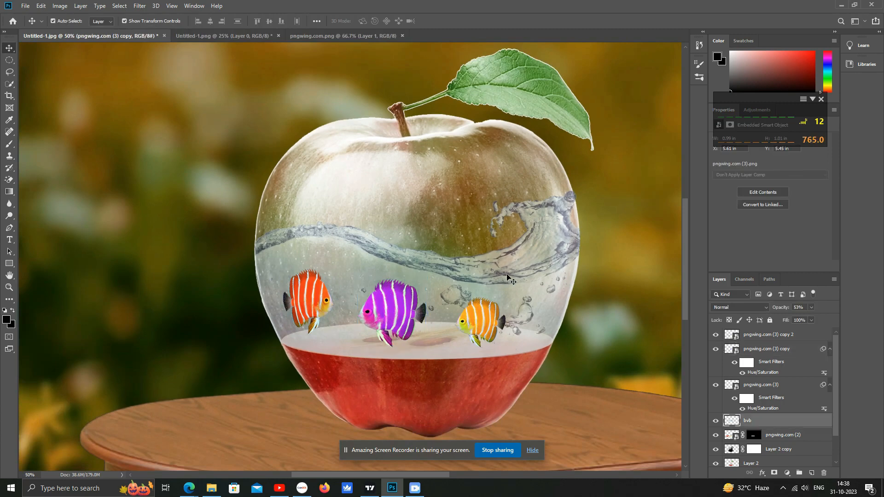
ctrl+click(454, 271)
drag(471, 238, 462, 303)
alt+click(464, 271)
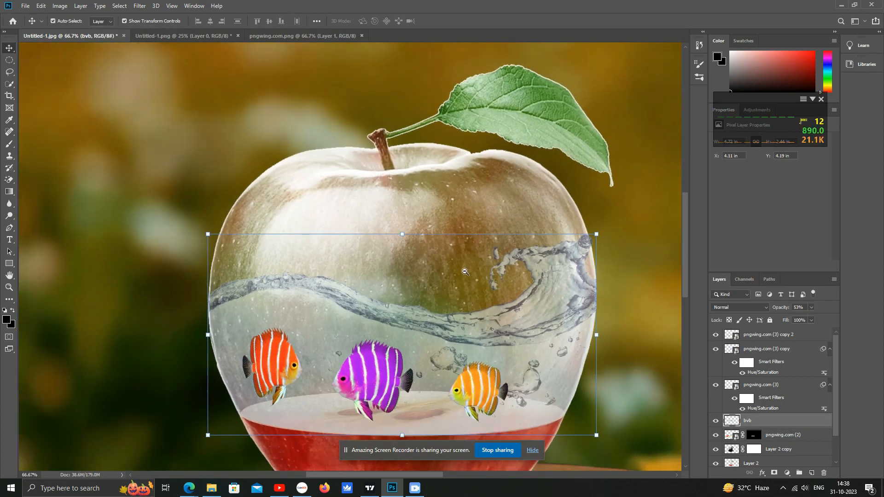
alt+click(465, 299)
click(442, 242)
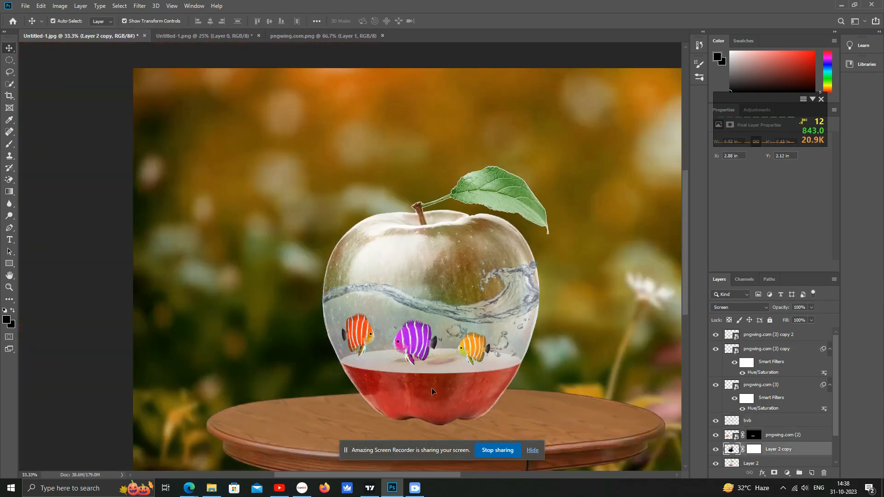
scroll(777, 427, down, 1)
click(755, 445)
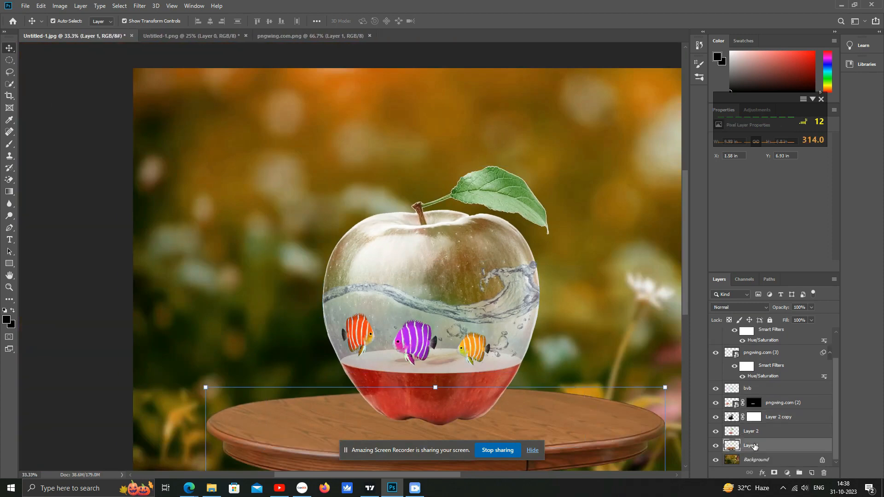
click(756, 434)
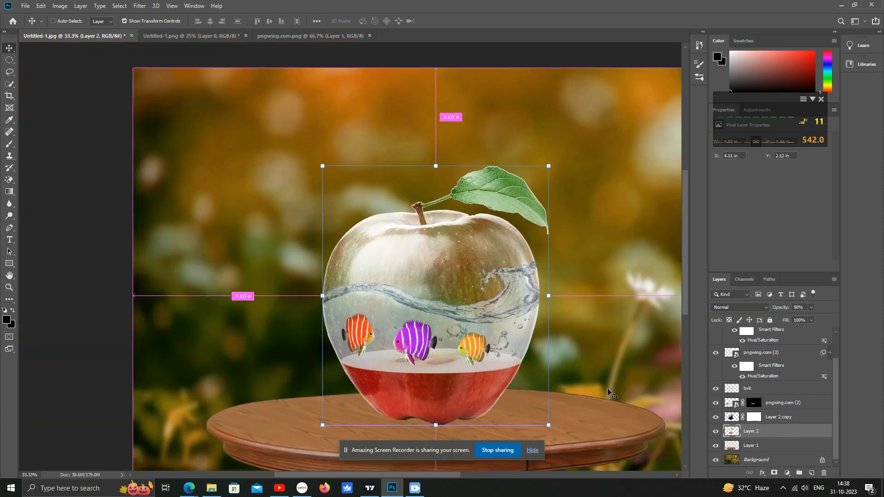
- Apply Levels to Layer 2, setting the black input level to 17
key(ctrl+l)
drag(459, 378, 459, 376)
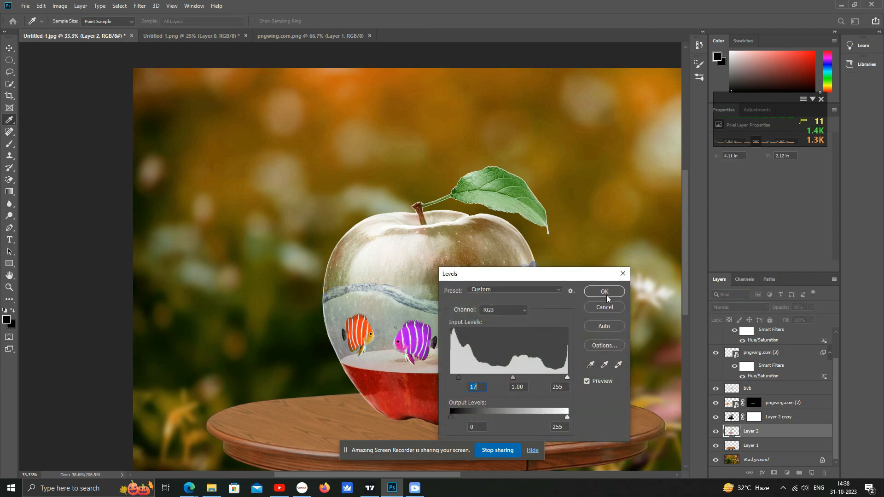
click(604, 292)
- Apply Levels to the bvb water layer, nudging the black input slider slightly up
scroll(471, 382, up, 1)
click(471, 381)
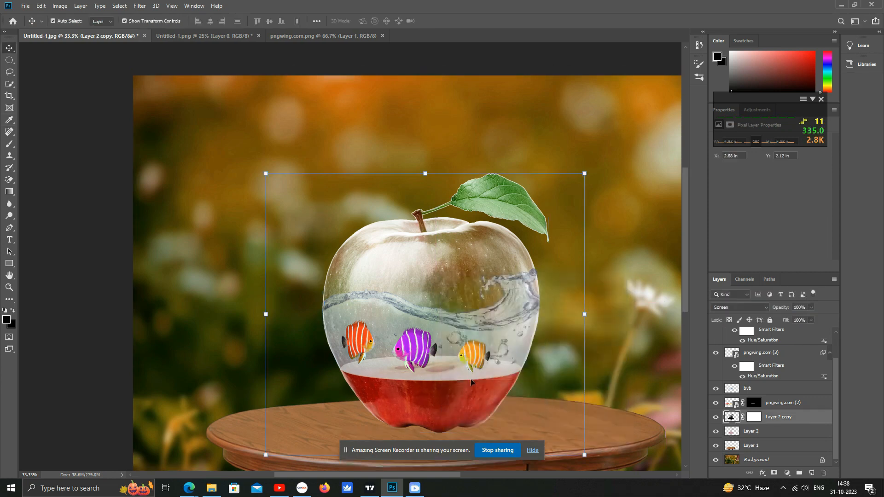
click(433, 338)
key(ctrl+l)
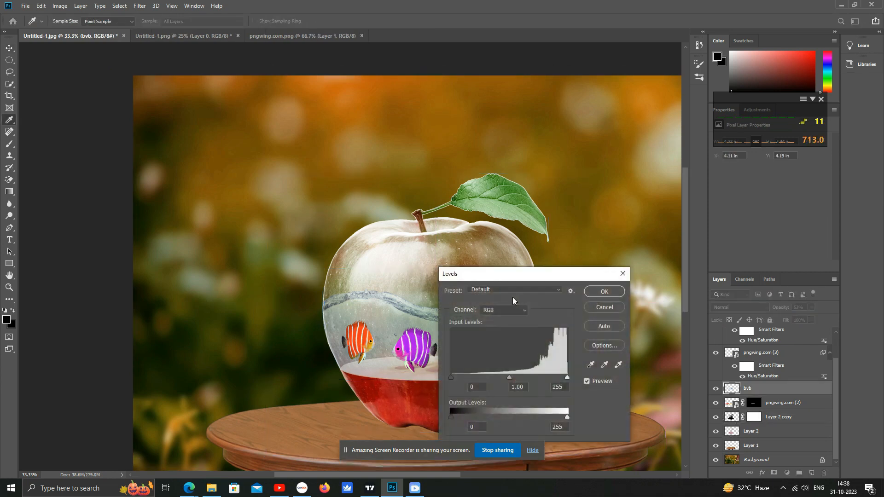
drag(460, 377, 471, 376)
click(604, 292)
- Lower the fish layers' opacity to 57% for the left and middle fish and 54% for the right fish
click(364, 351)
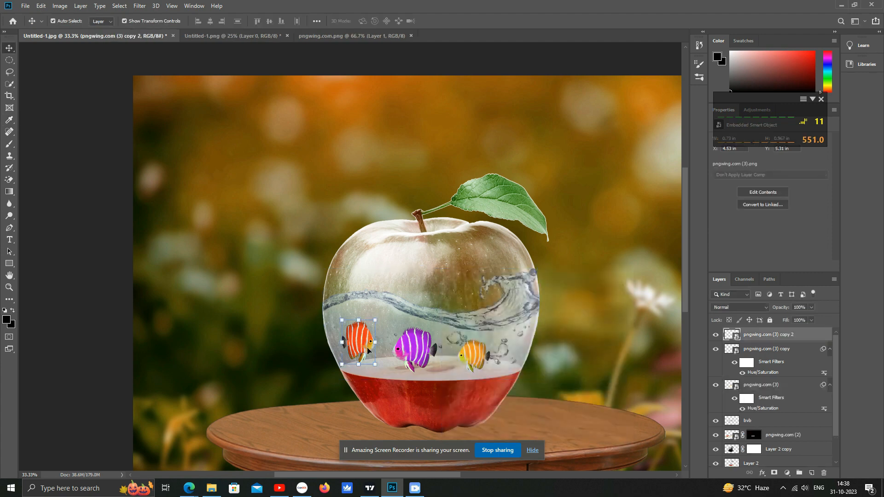
click(811, 307)
drag(812, 318, 798, 317)
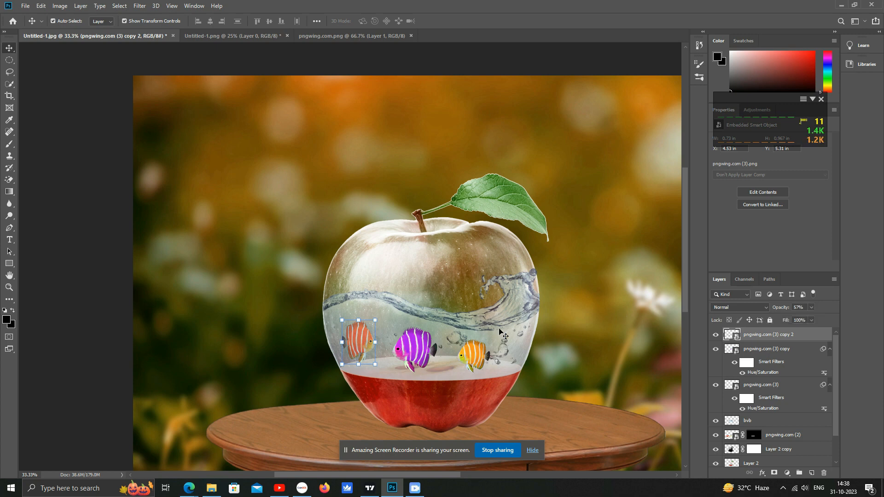
click(421, 349)
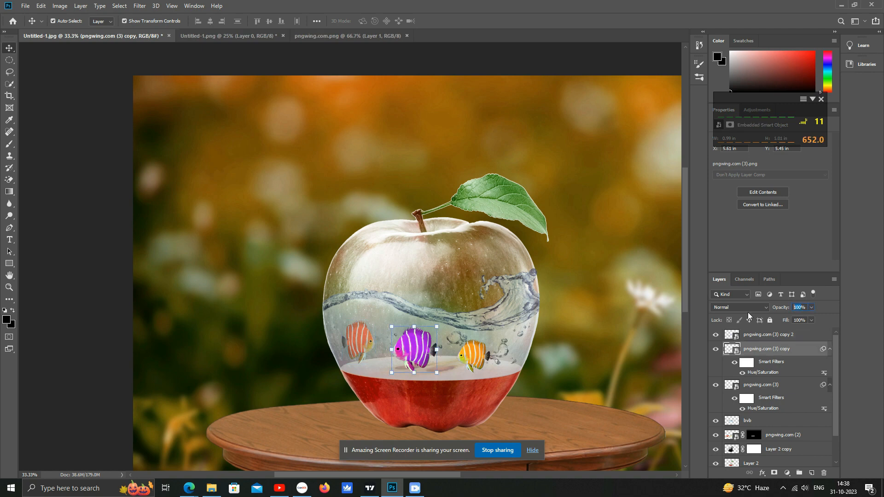
text(57)
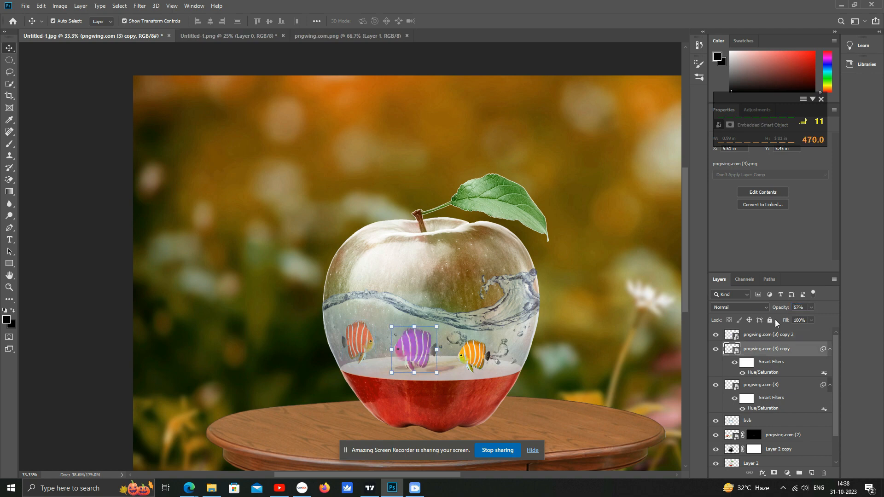
click(480, 355)
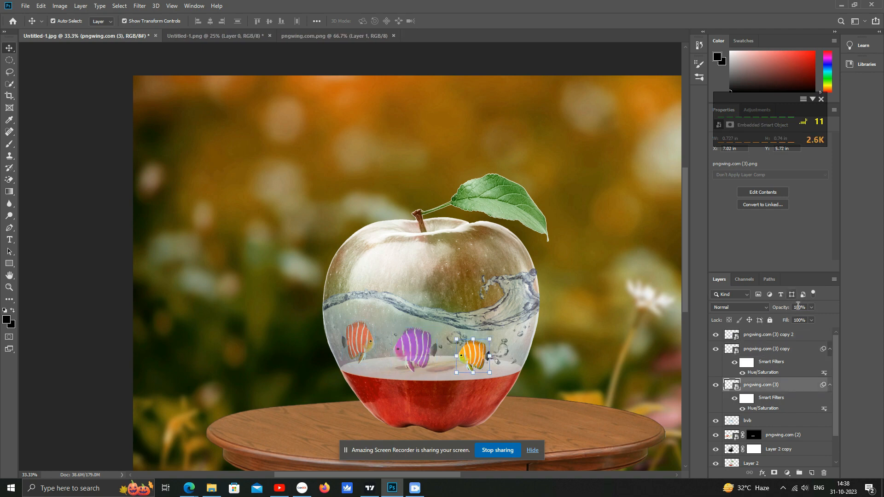
text(54)
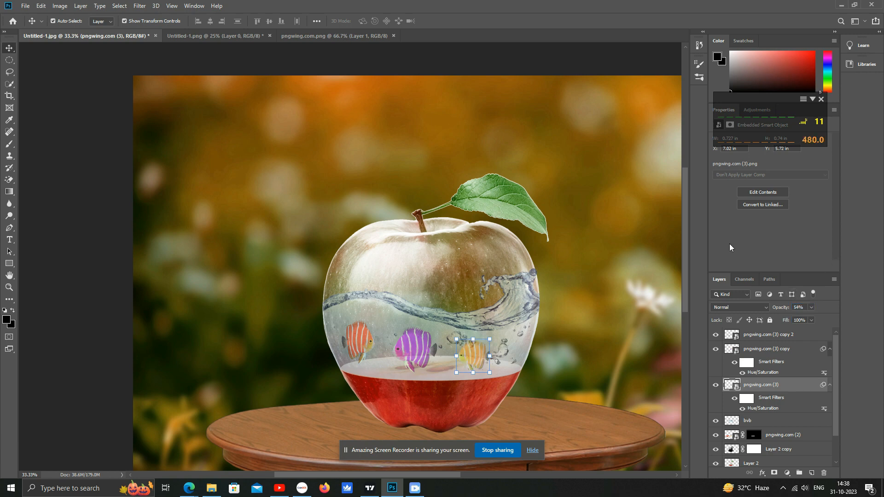
- Inspect the bvb and Layer 2 copy layers by selecting them in turn on the canvas
click(607, 302)
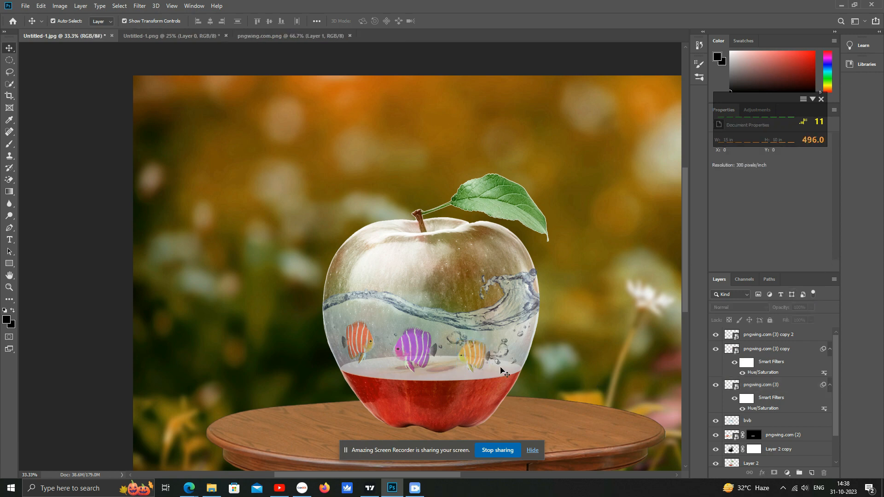
click(511, 317)
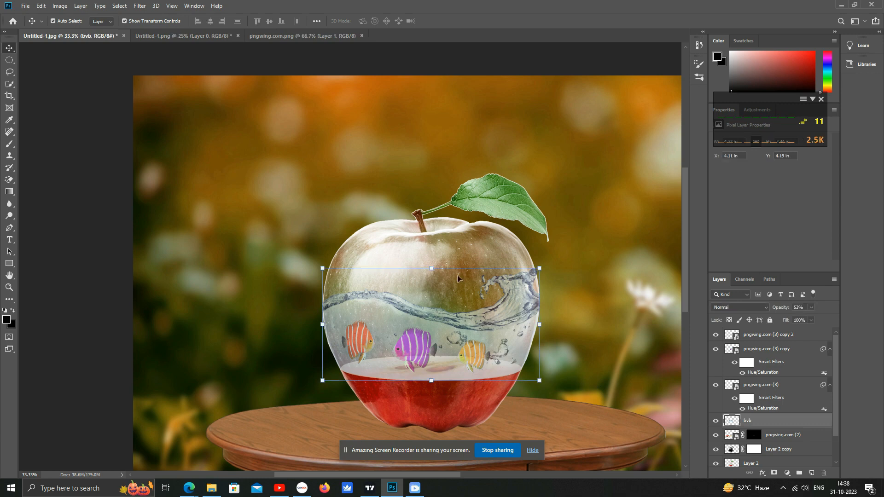
click(433, 241)
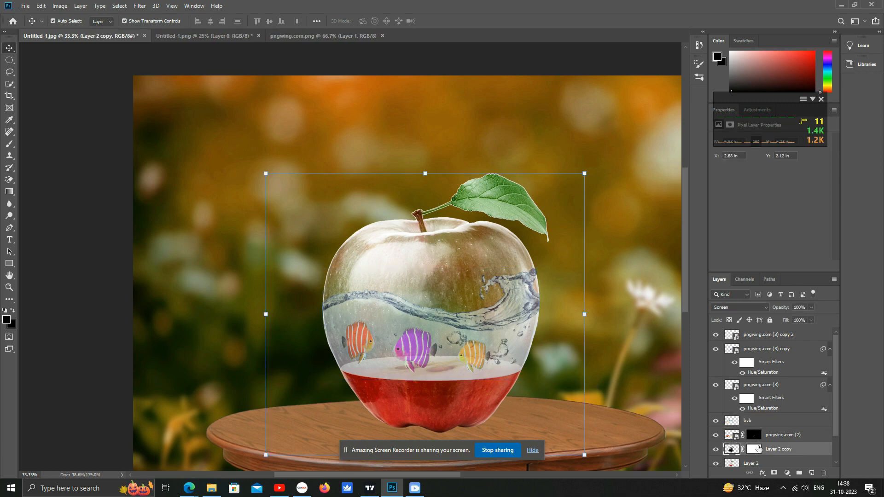
click(483, 339)
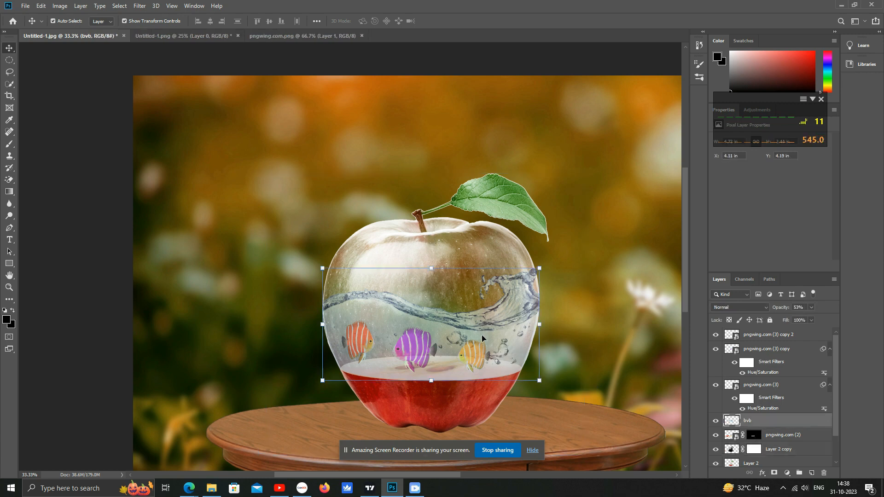
click(468, 232)
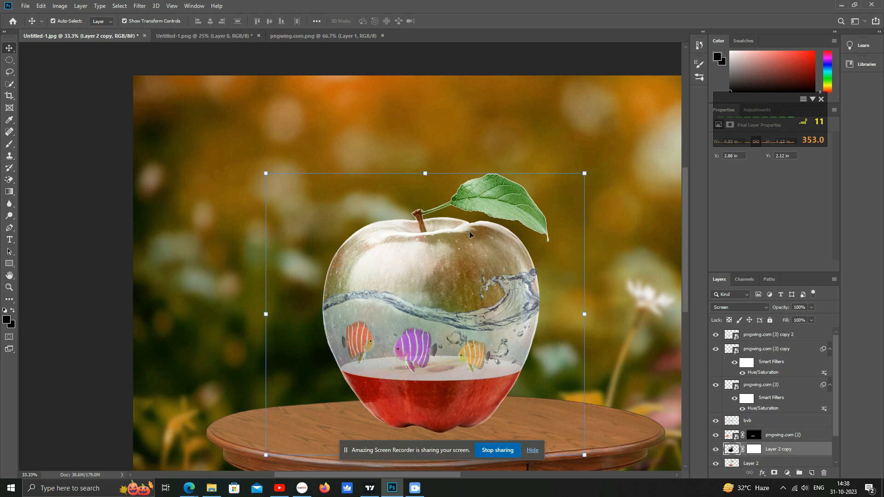
click(378, 114)
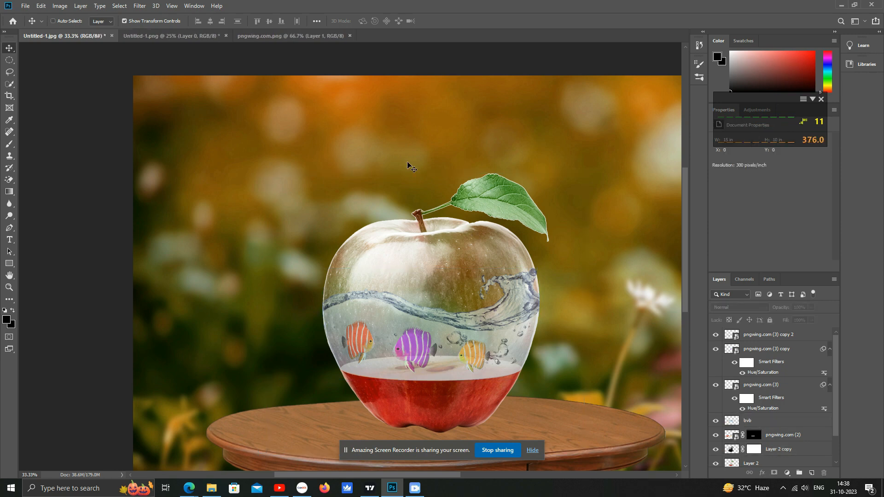
- Shift the Background layer's hue to -42 with Hue/Saturation
scroll(772, 461, down, 2)
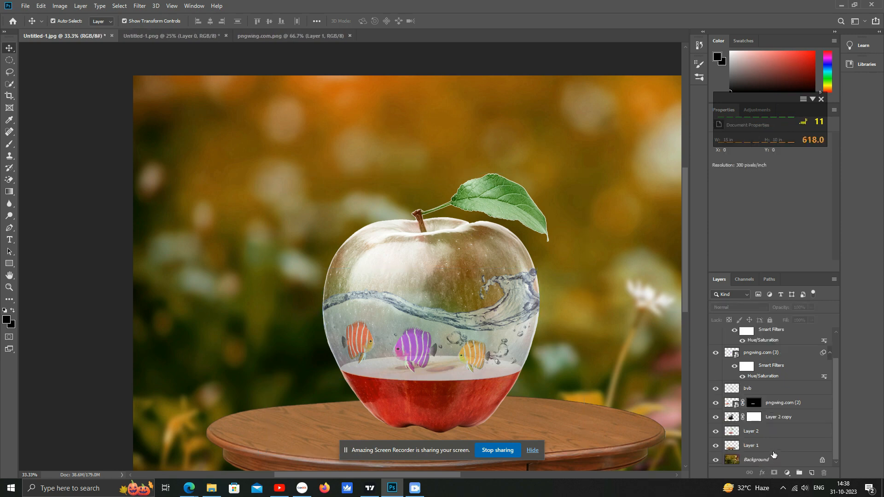
click(764, 459)
key(ctrl+u)
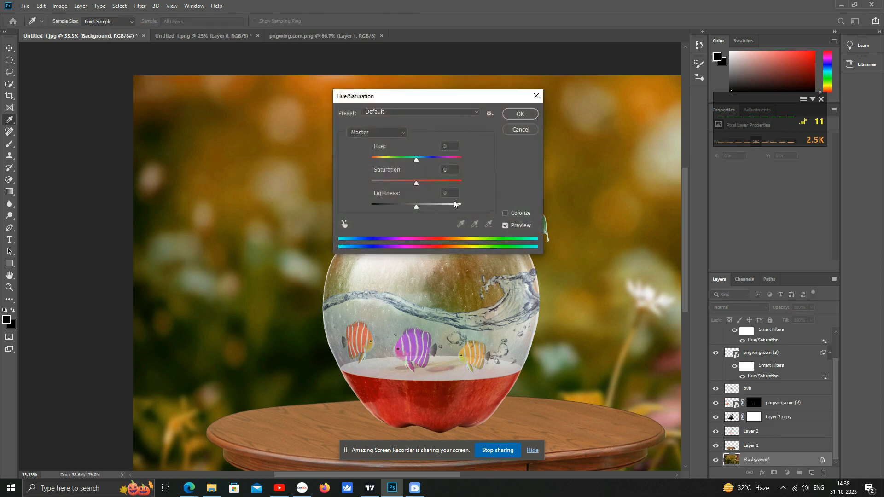
drag(441, 105, 636, 134)
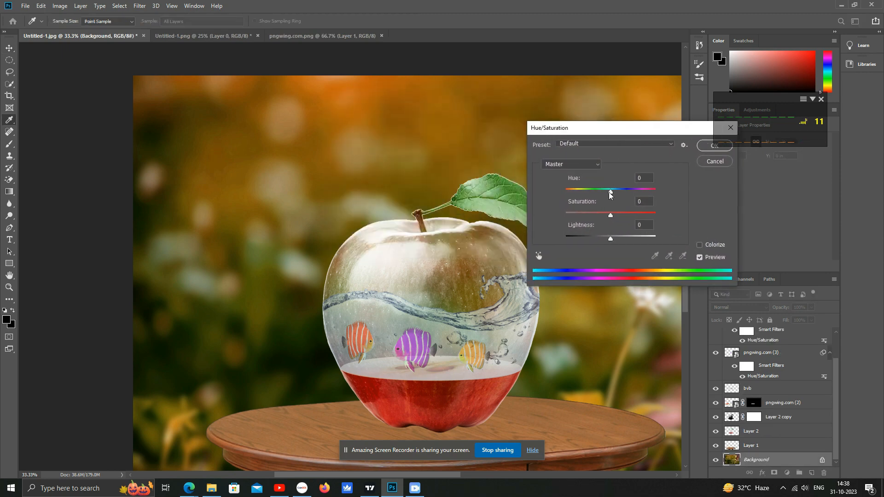
drag(610, 191, 592, 191)
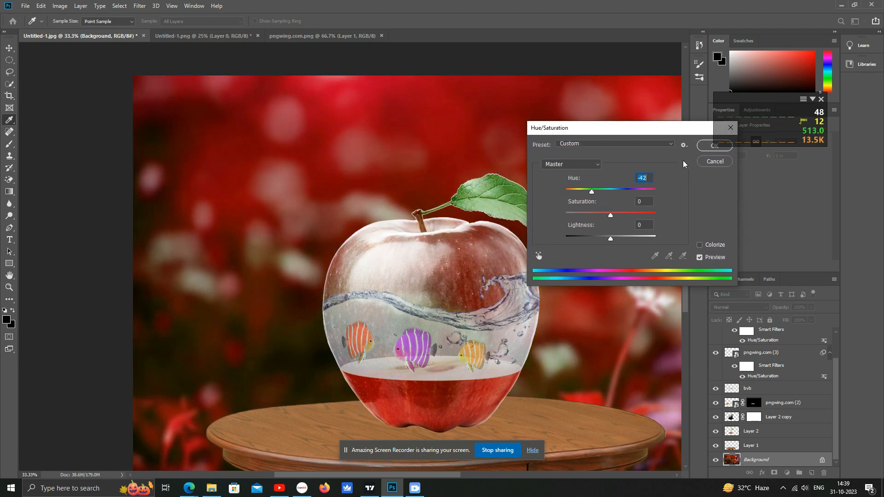
click(705, 149)
- Adjust Layer 2 copy with Levels, setting the black input to 46 and the midtone to 0.41
click(777, 417)
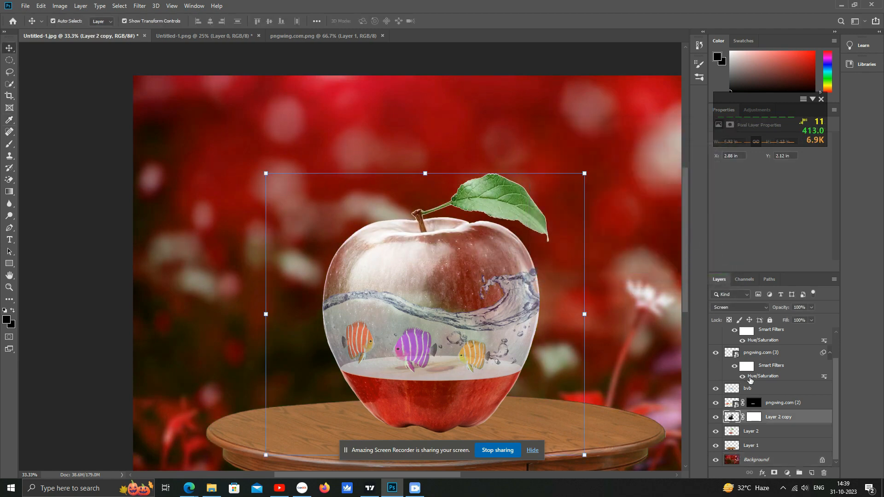
click(716, 417)
click(716, 418)
key(ctrl+l)
drag(521, 282, 672, 148)
drag(602, 253, 622, 248)
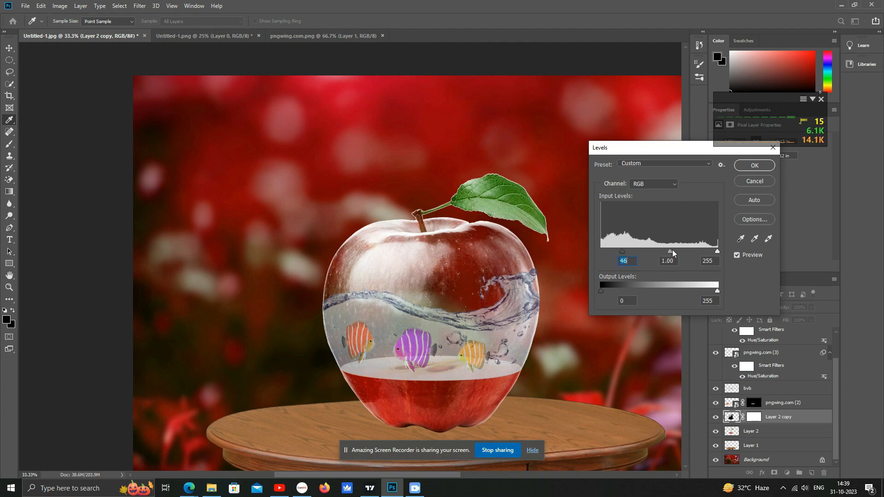
mouse_move(717, 252)
mouse_down()
mouse_move(698, 253)
mouse_move(719, 257)
mouse_up()
drag(669, 252, 695, 254)
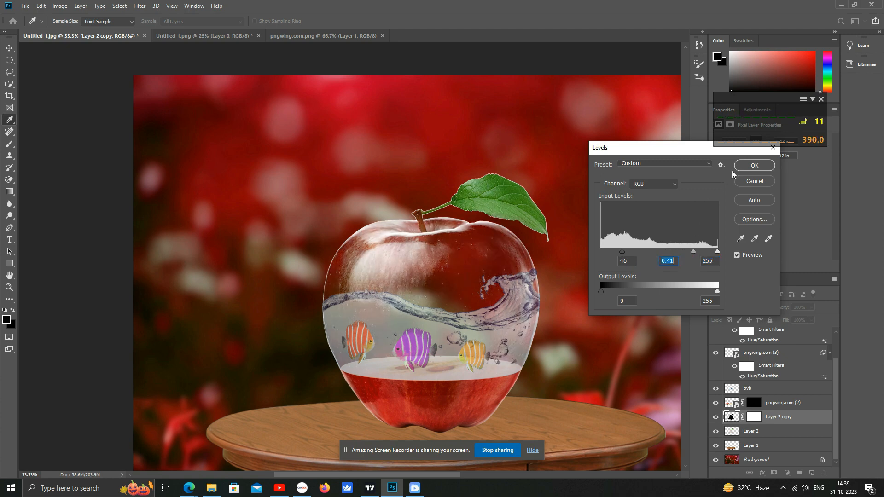
click(744, 169)
click(543, 129)
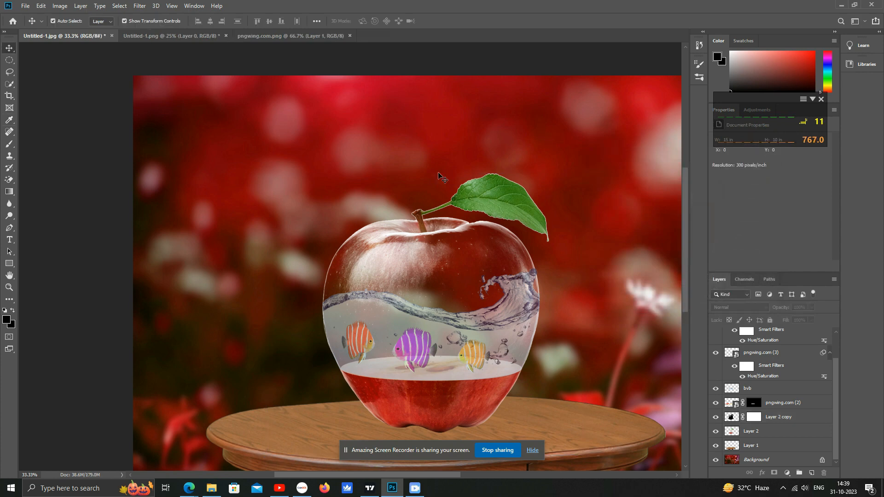
- Shift the Background layer's hue further to -145 with Hue/Saturation
alt+click(438, 225)
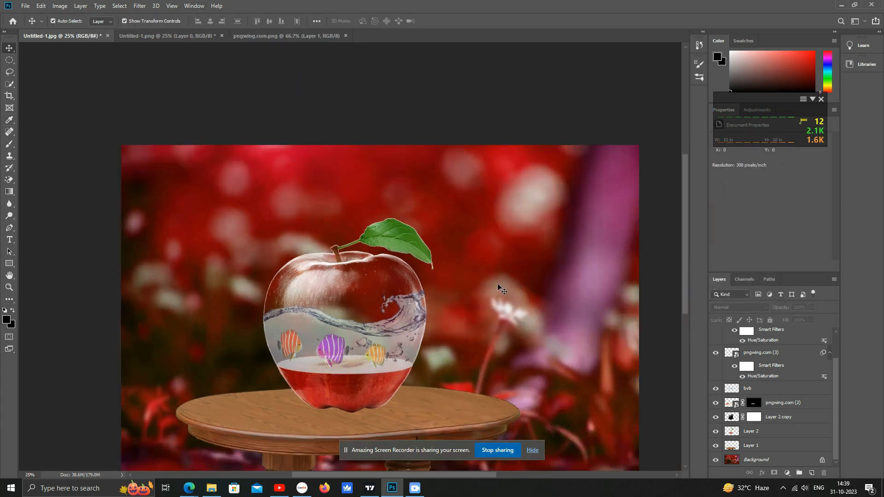
click(756, 461)
key(ctrl+u)
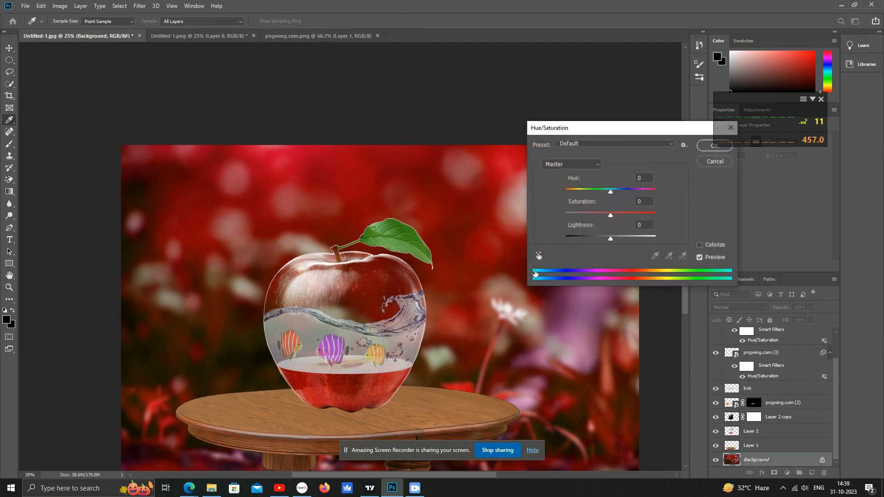
drag(612, 191, 573, 197)
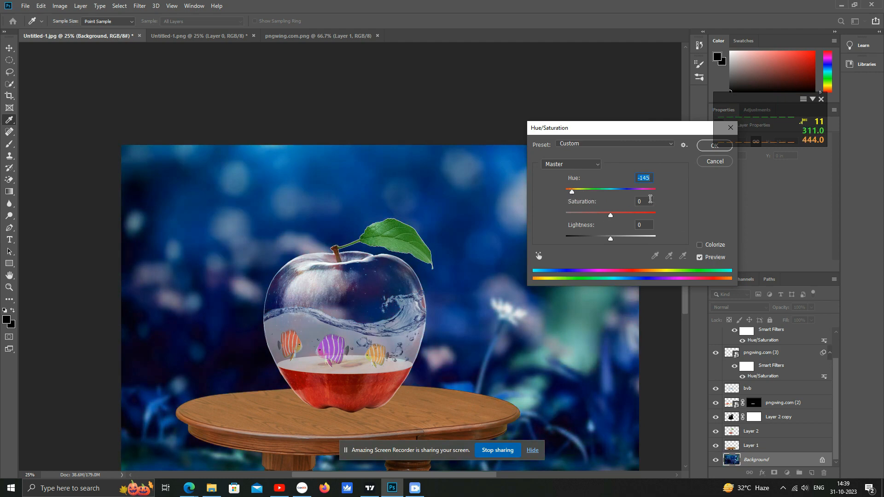
click(706, 148)
- Apply Curves to the bvb water layer, moving the black point to input 43
click(380, 340)
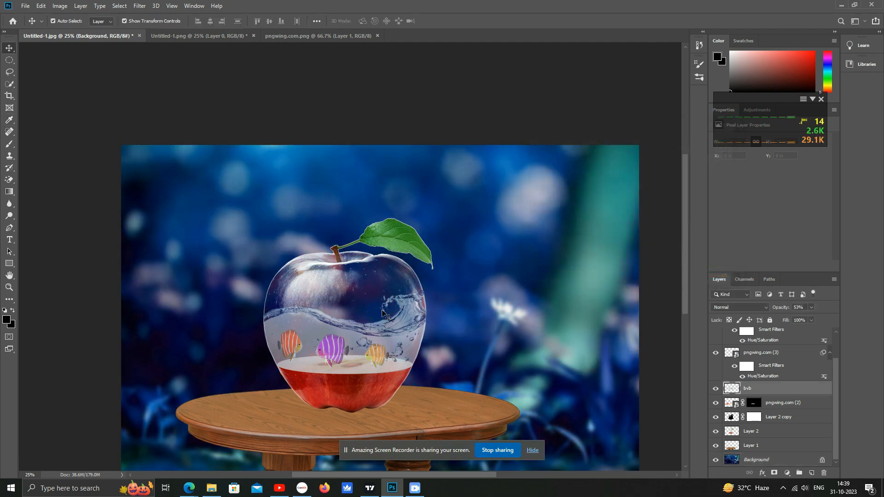
key(ctrl)
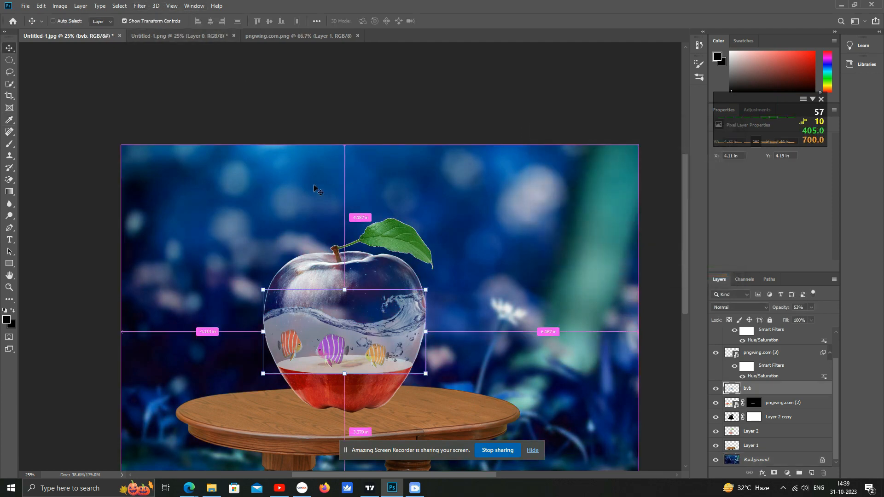
click(63, 6)
mouse_move(73, 31)
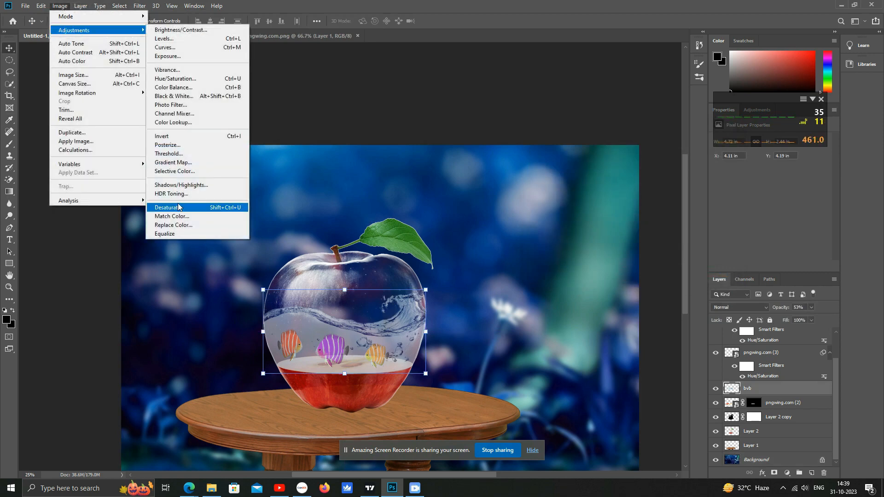
click(224, 47)
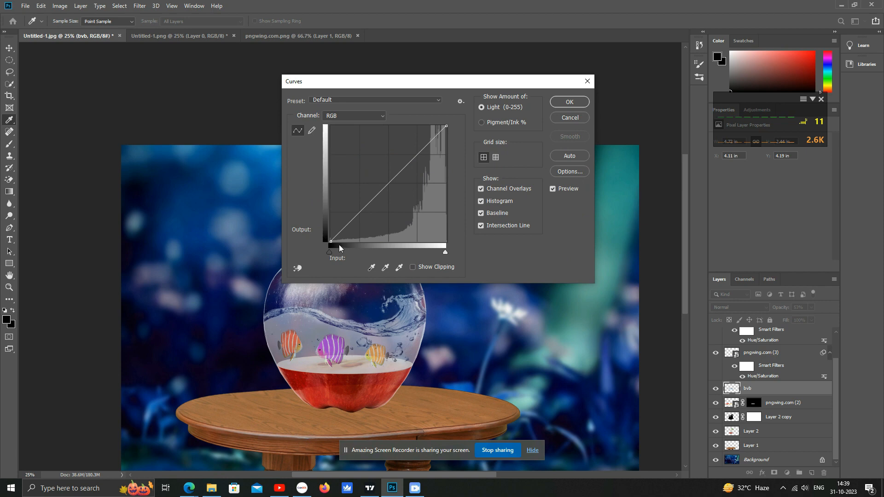
drag(338, 250, 349, 252)
click(569, 101)
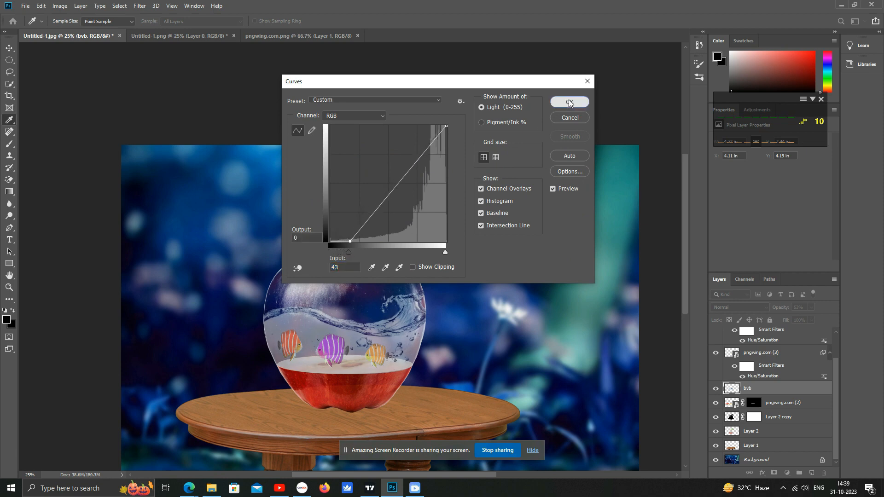
- Create a new empty layer directly above Layer 2 copy
click(518, 308)
ctrl+click(353, 274)
drag(367, 311, 482, 228)
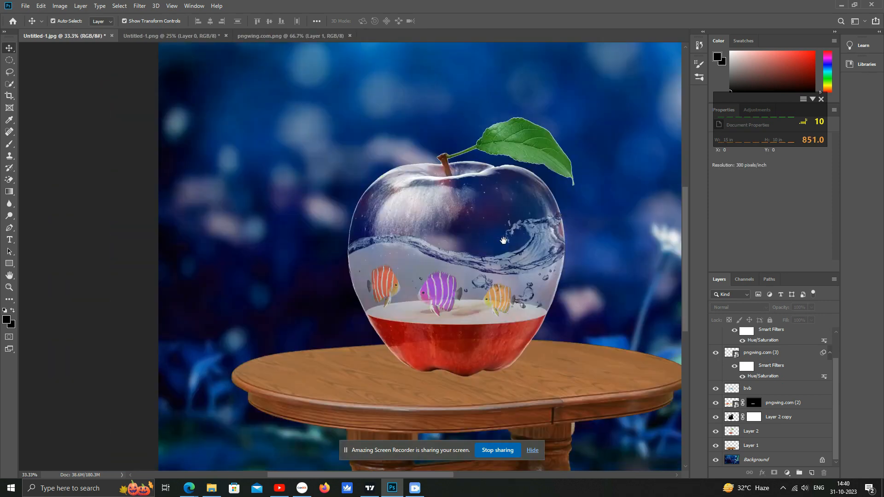
alt+click(495, 303)
click(366, 297)
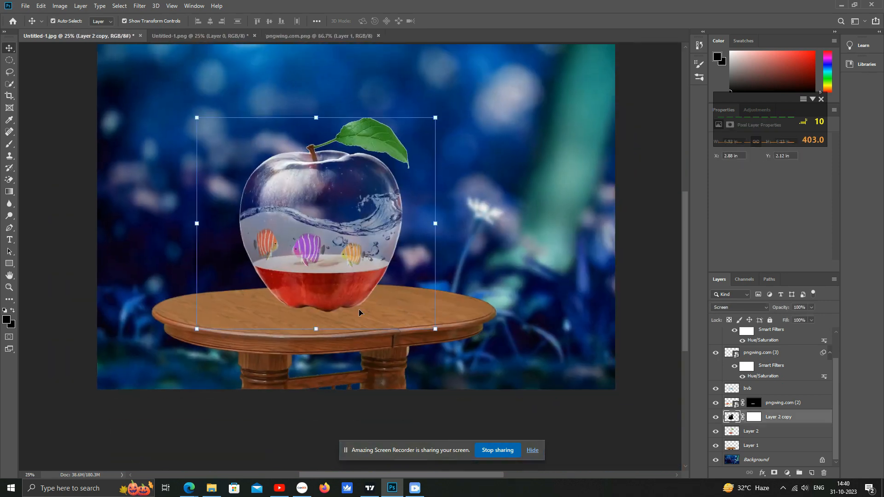
ctrl+click(343, 315)
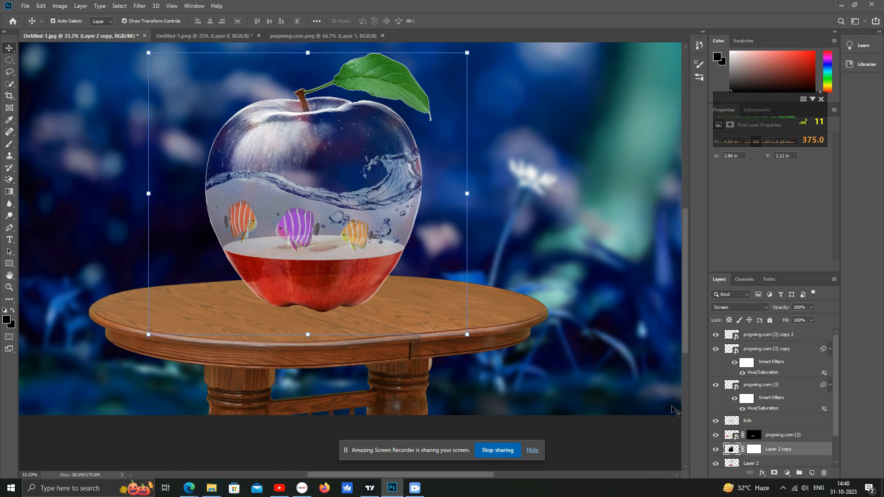
click(329, 230)
click(340, 281)
click(812, 473)
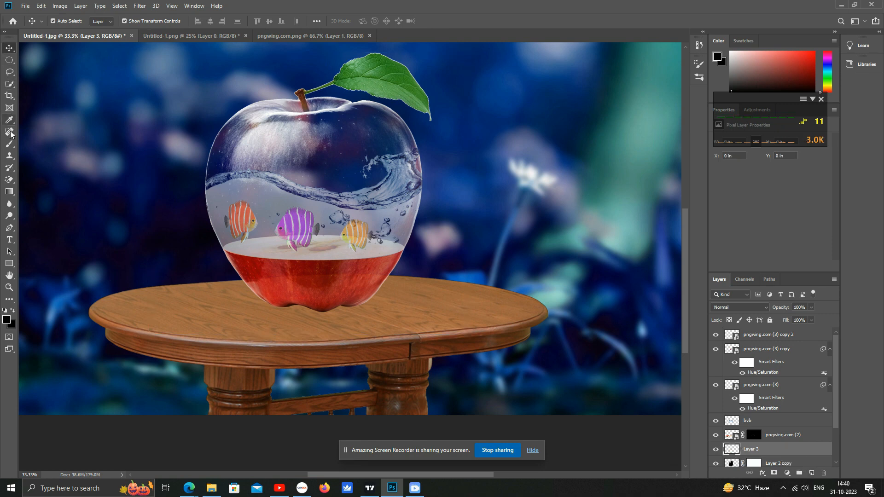
- Paint a black shadow stroke under the apple on the new layer with an enlarged brush
click(9, 143)
key(bracketright)
key(bracketright)
key(bracketright)
key(bracketright)
key(bracketright)
key(bracketright)
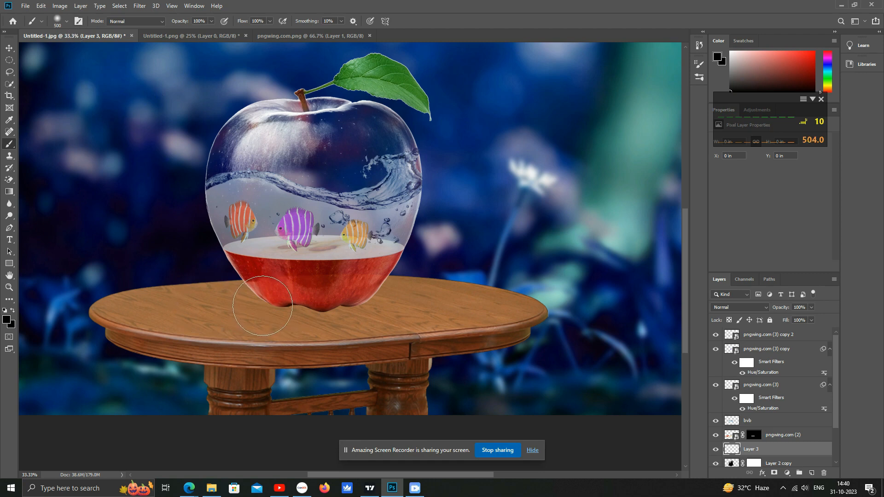
drag(264, 306, 386, 305)
- Transform the shadow into a flat, wide ellipse under the apple and lower its layer opacity to 82%
click(8, 47)
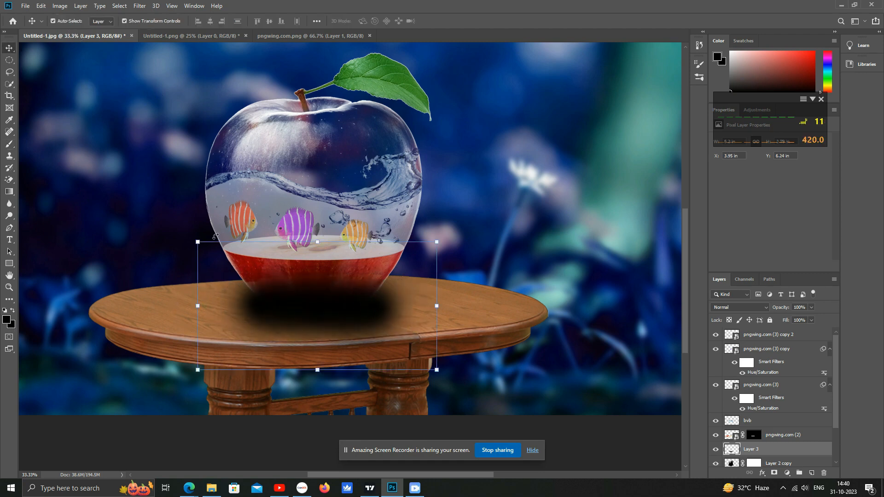
drag(317, 242, 310, 294)
drag(386, 333, 534, 328)
drag(447, 328, 373, 315)
key(Return)
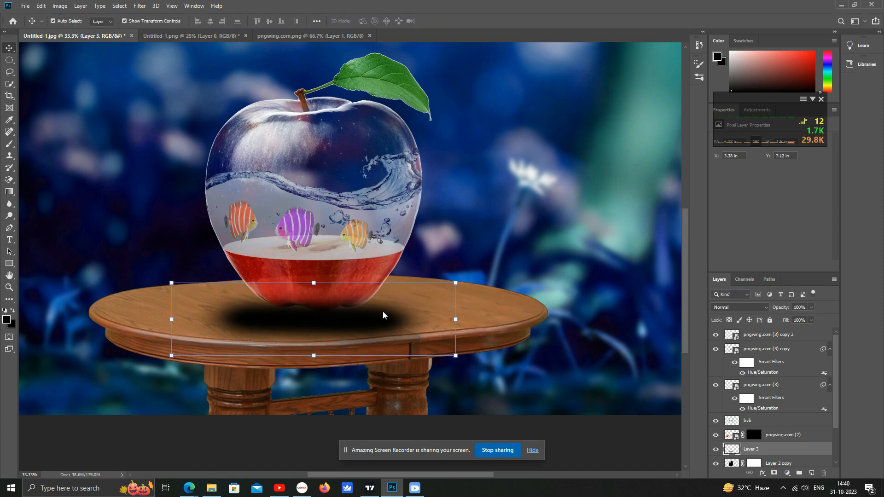
click(811, 308)
drag(794, 319, 803, 318)
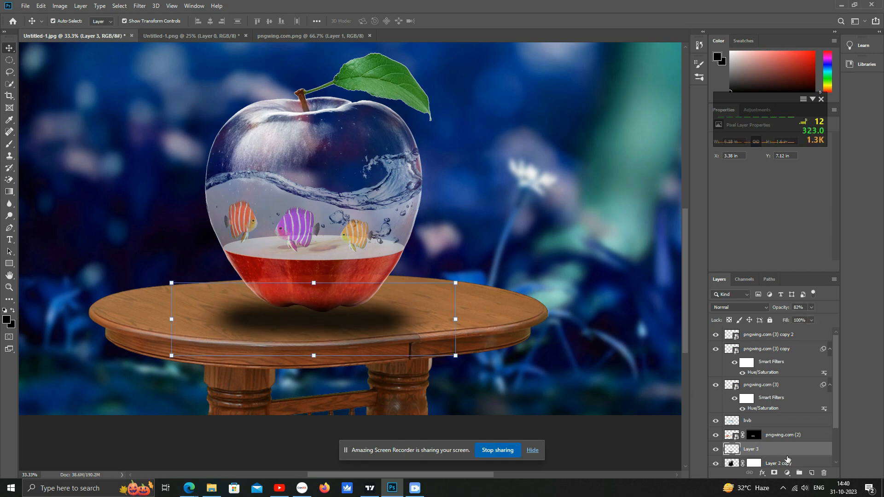
- Move the shadow layer beneath Layer 2 copy and scale the shadow down to sit under the apple's base
scroll(781, 434, down, 3)
drag(769, 424, 771, 444)
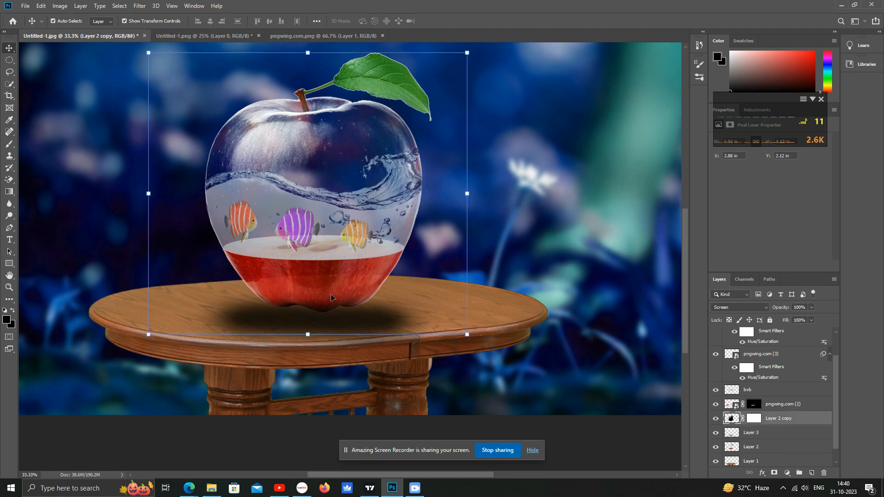
drag(455, 355, 326, 302)
drag(272, 296, 314, 319)
key(Return)
key(Return)
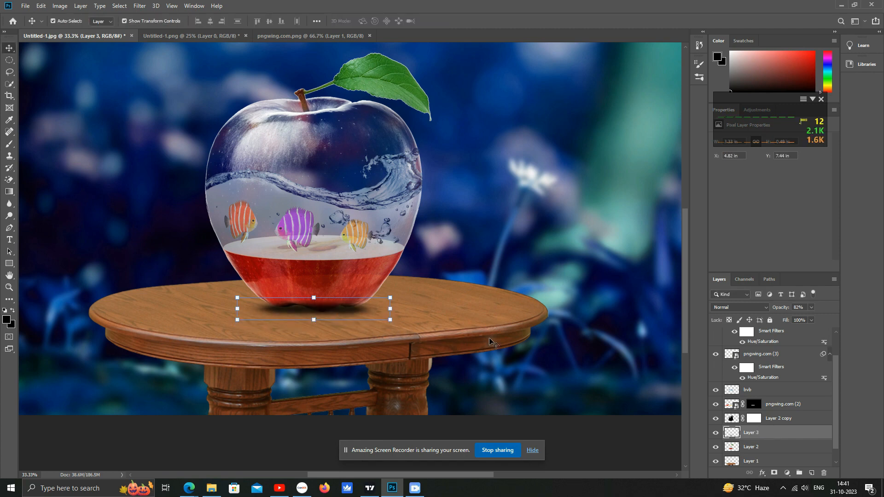
- Compare the shadow by toggling layer visibility, then move the shadow layer below Layer 2
click(362, 282)
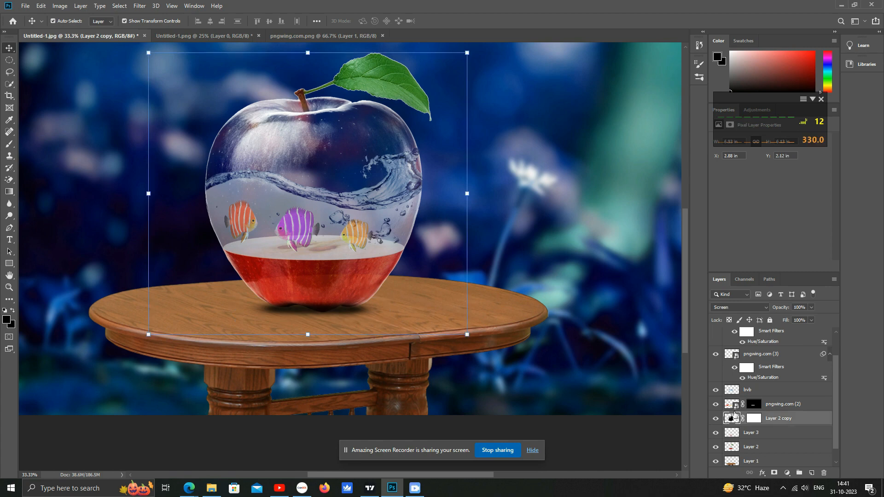
click(752, 434)
click(716, 433)
click(716, 433)
click(716, 433)
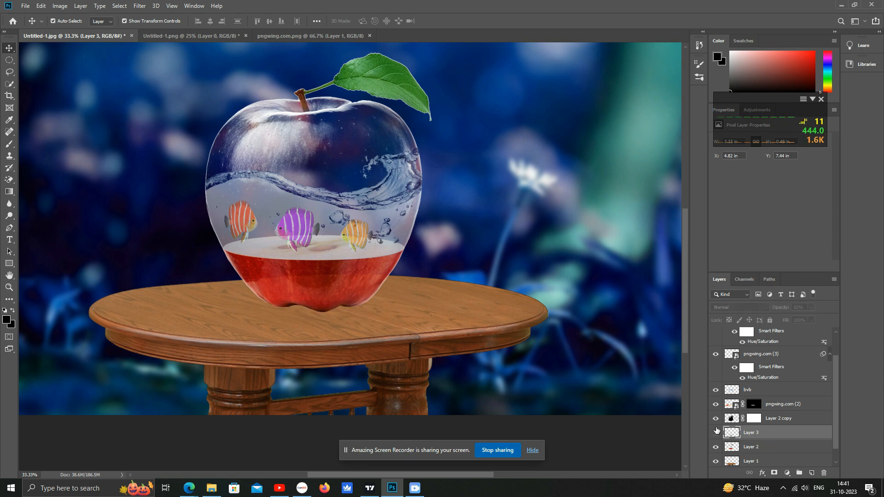
click(716, 433)
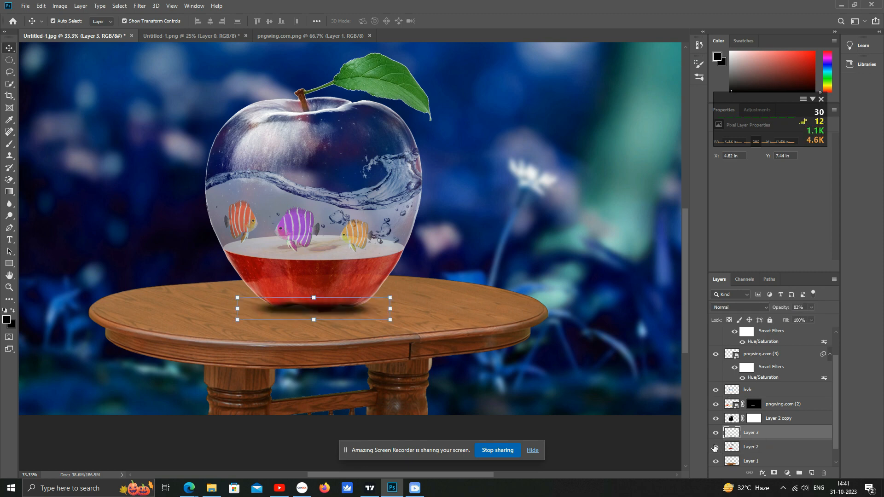
click(715, 447)
click(715, 449)
drag(763, 442, 762, 455)
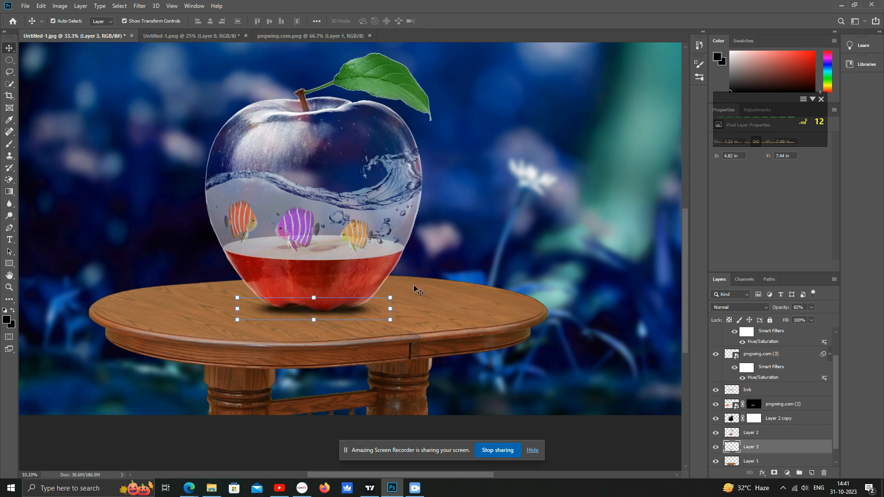
click(501, 222)
click(355, 270)
click(549, 251)
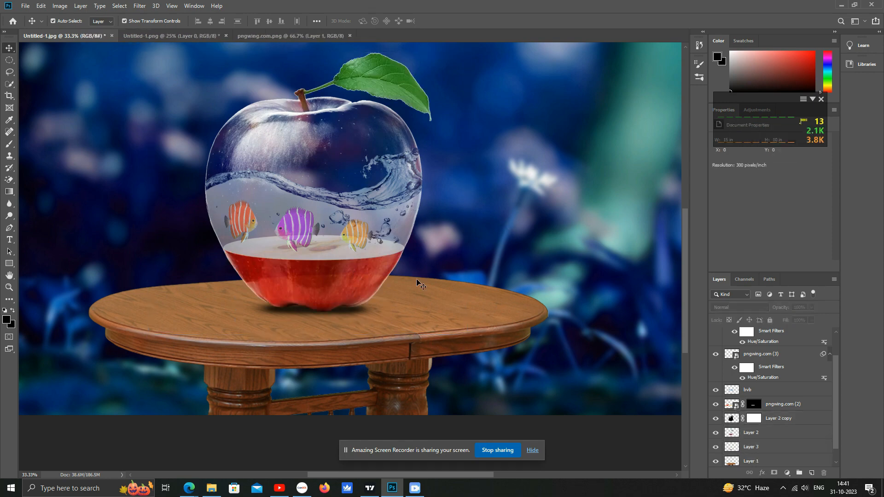
click(305, 313)
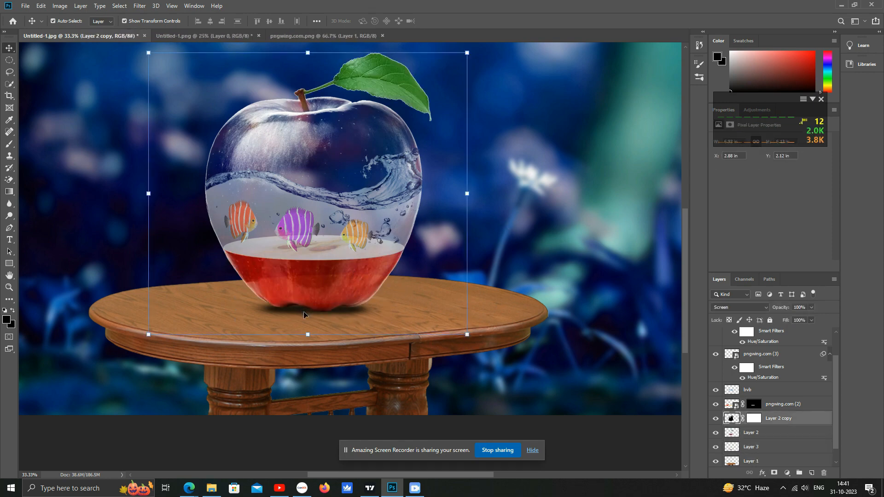
click(576, 189)
key(ctrl+minus)
drag(477, 138, 547, 223)
ctrl+click(416, 315)
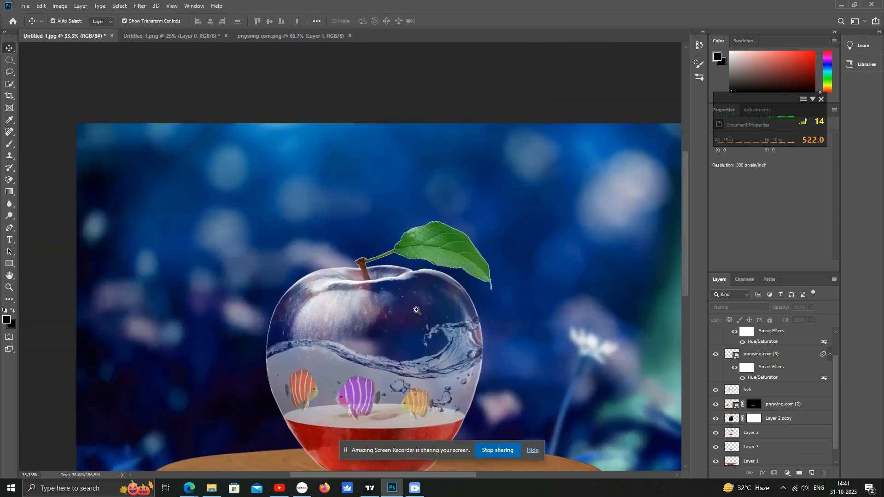
ctrl+click(414, 303)
drag(404, 339, 431, 254)
alt+click(427, 220)
alt+click(427, 219)
drag(508, 165, 457, 187)
alt+click(438, 183)
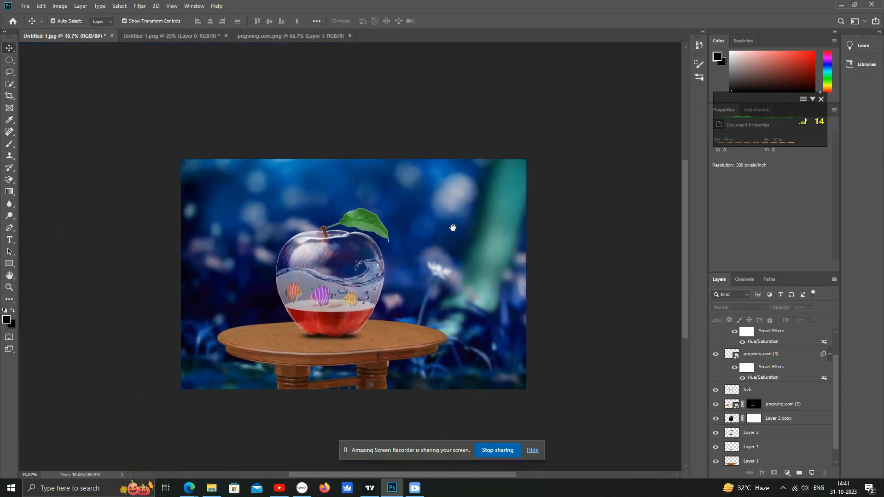
ctrl+click(363, 250)
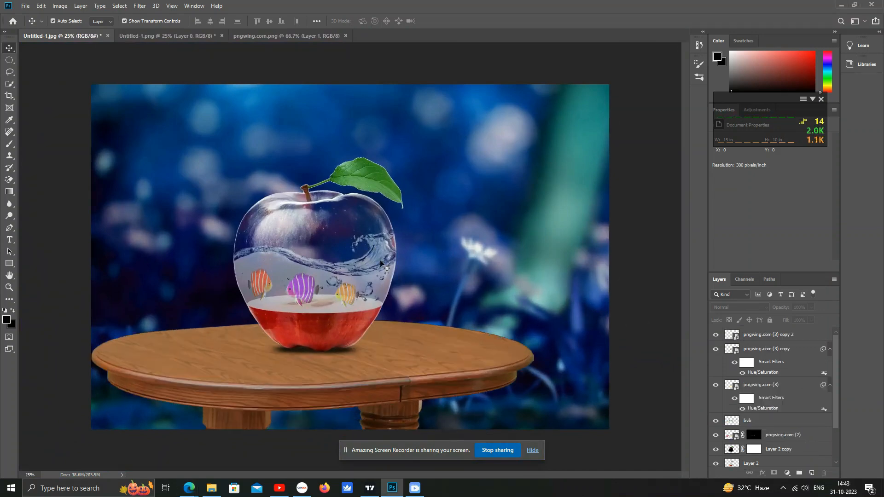
click(340, 212)
click(525, 180)
click(446, 379)
click(513, 225)
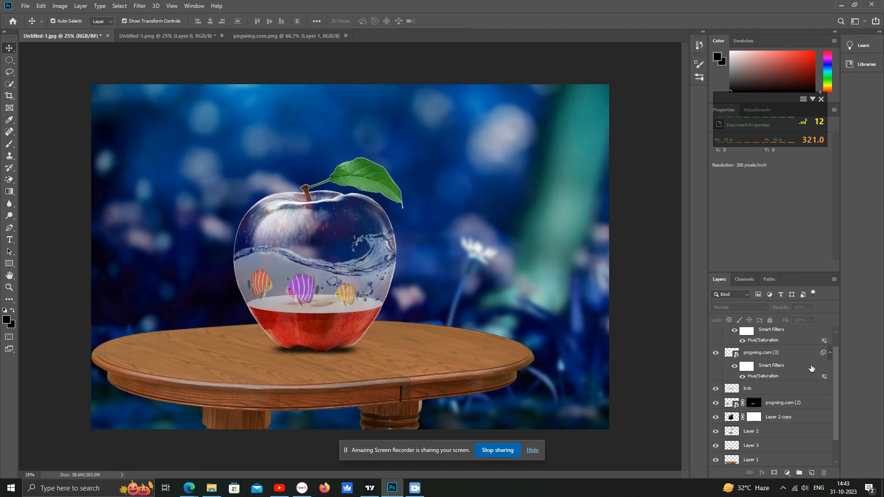
- Create a new top layer and fill it with a merged copy of the visible image using Apply Image
scroll(809, 367, up, 2)
click(813, 472)
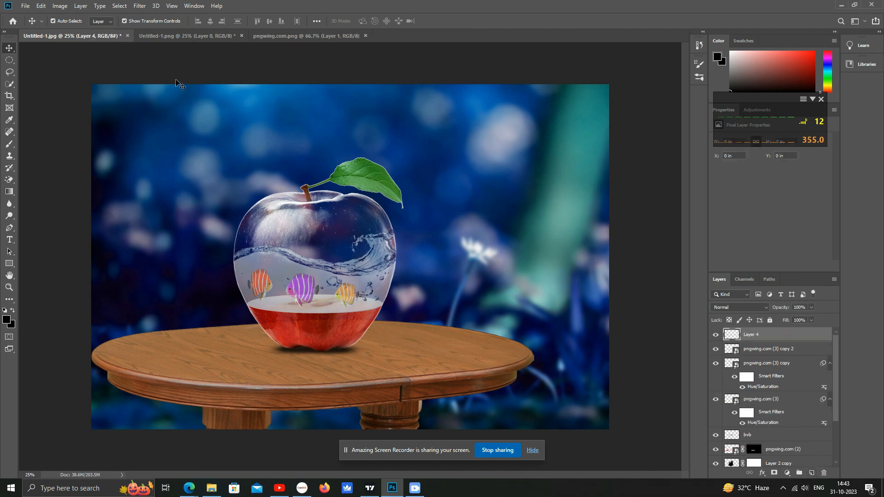
click(60, 6)
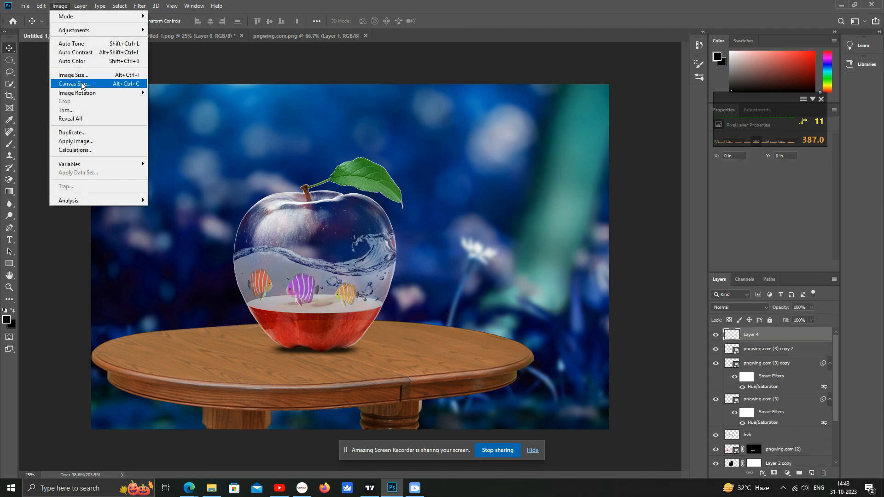
click(80, 141)
click(511, 128)
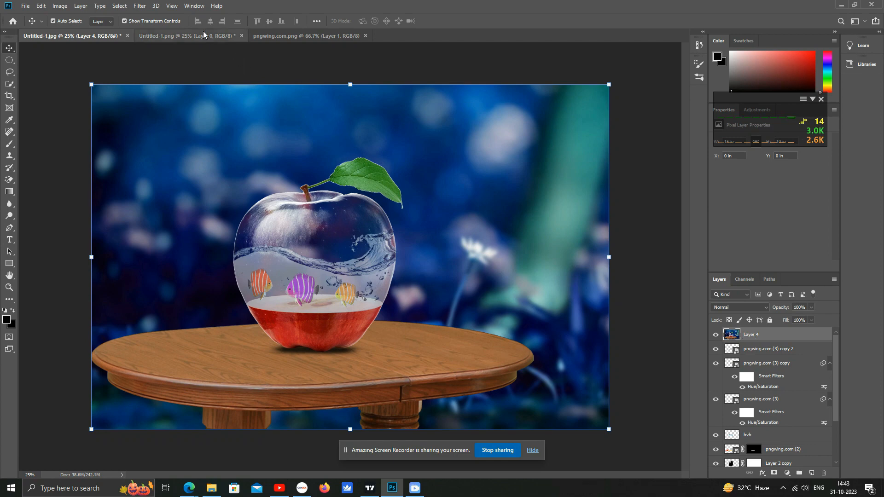
- Open Camera Raw Filter on the merged layer and add a post-crop vignette with amount -53
click(138, 7)
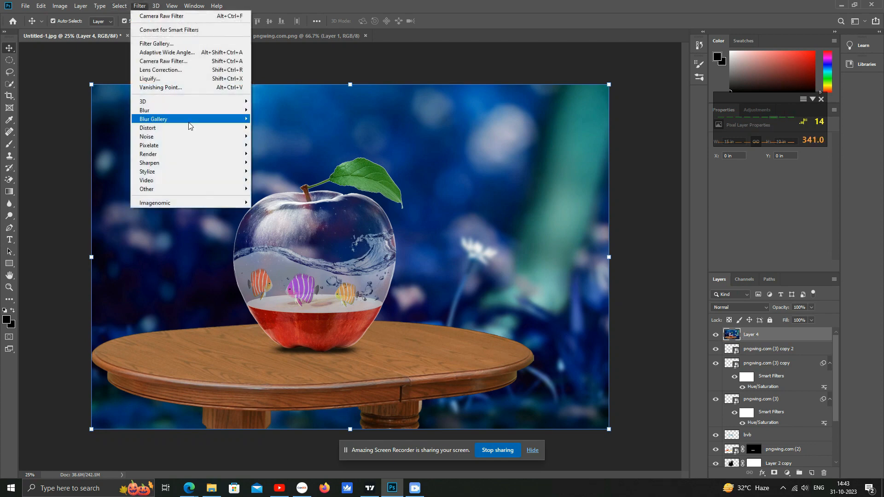
click(191, 61)
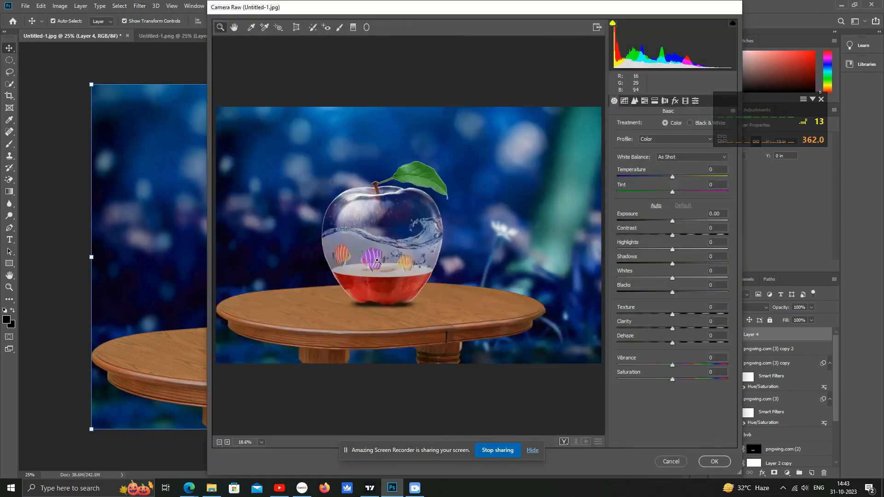
click(645, 100)
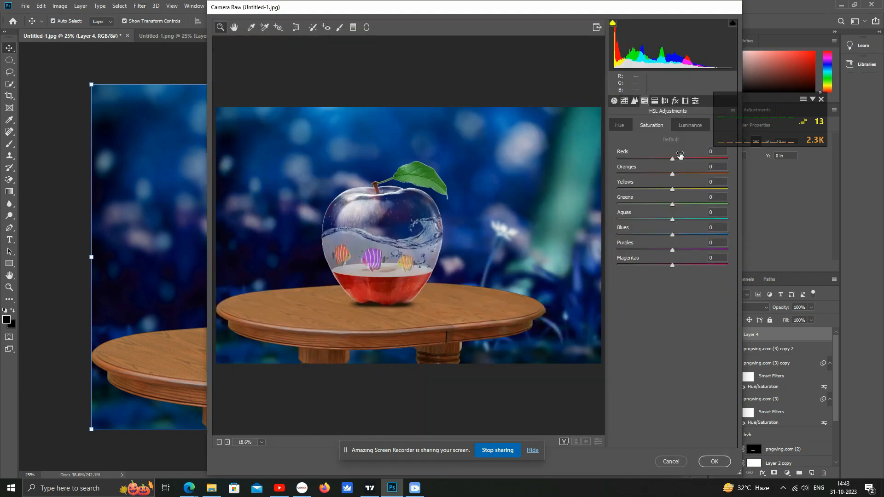
click(674, 102)
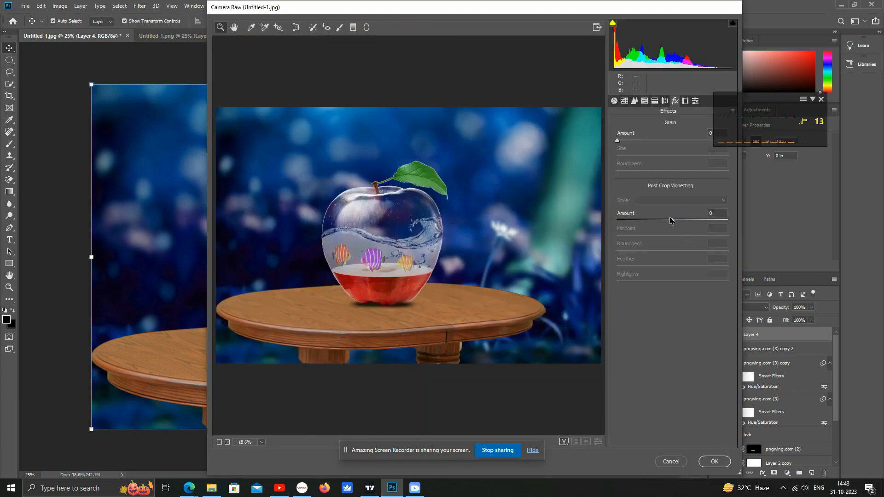
drag(669, 224, 641, 229)
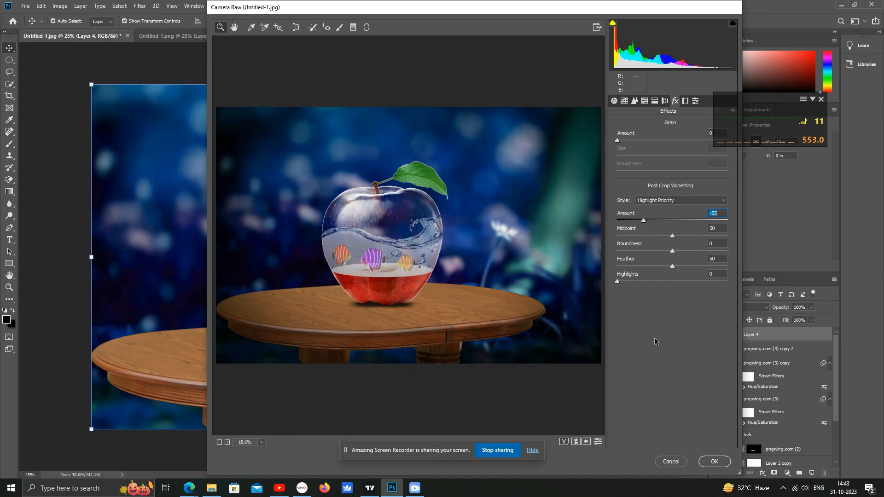
- In HSL Adjustments, set Greens saturation to -3, raise Purples saturation, and lower the Purples hue
click(644, 101)
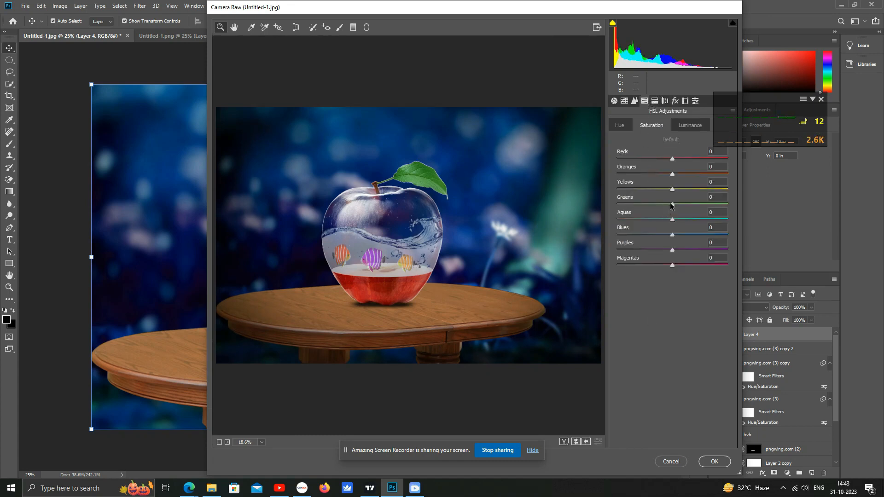
drag(674, 207, 672, 207)
mouse_move(672, 250)
mouse_down()
mouse_move(627, 252)
mouse_move(735, 263)
mouse_move(673, 264)
mouse_up()
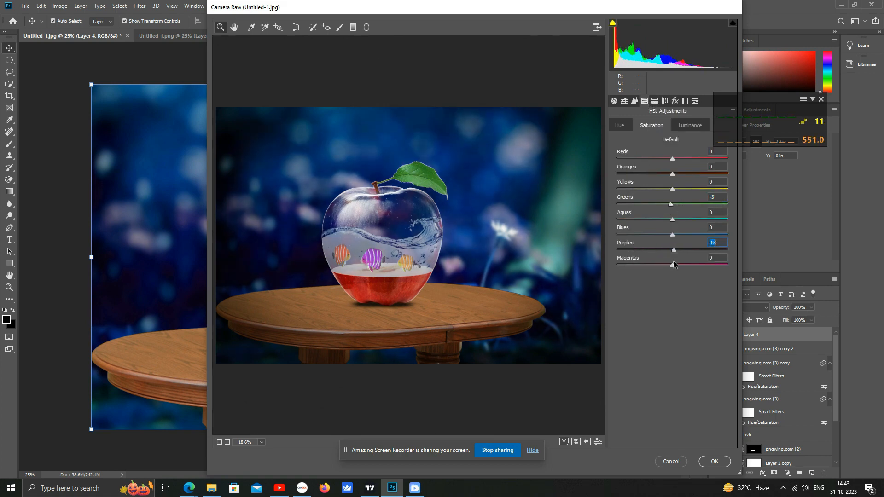
click(621, 126)
drag(672, 252, 646, 255)
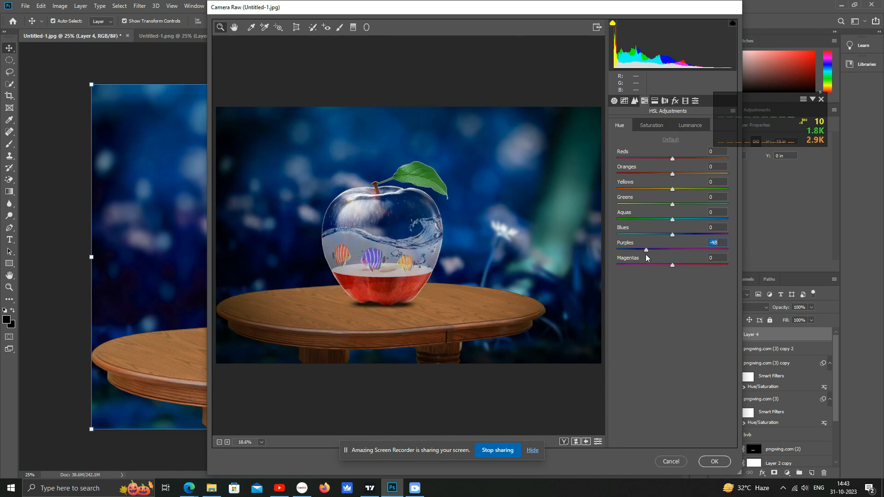
- Set Whites to +33, Blacks to -19 and Shadows to +15, then apply the Camera Raw filter
drag(672, 189, 729, 197)
click(614, 100)
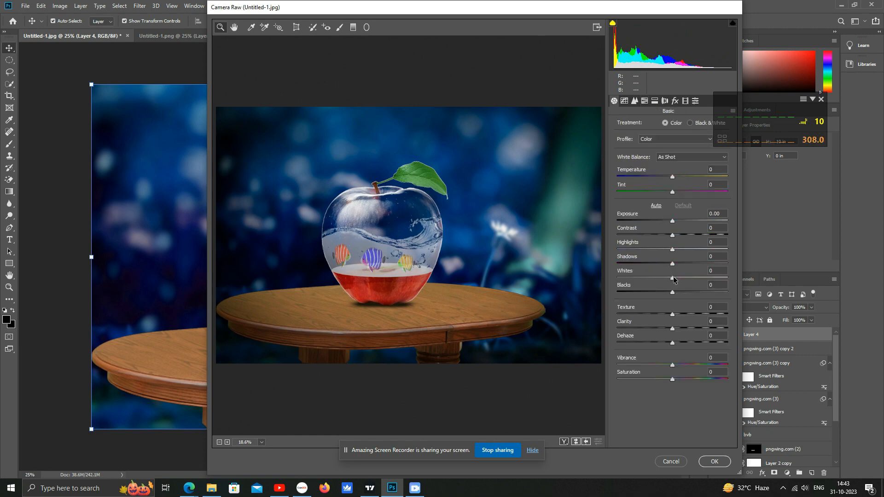
drag(674, 279, 662, 293)
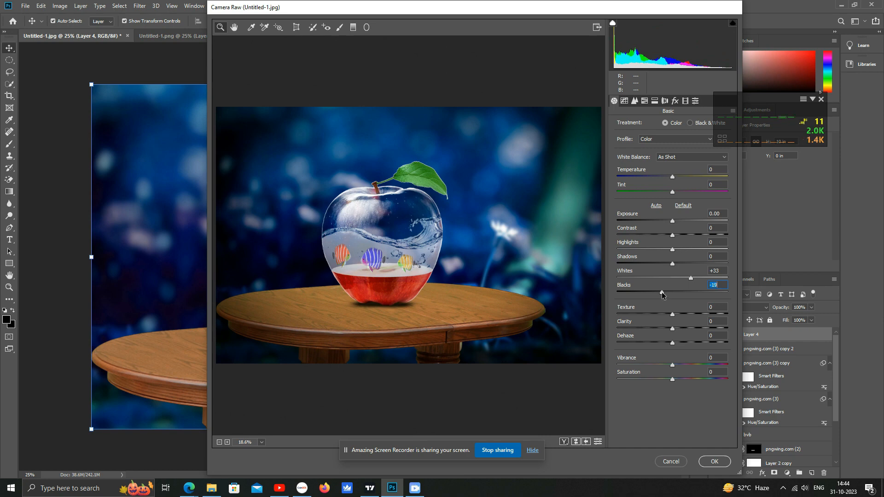
mouse_move(692, 268)
mouse_down()
mouse_move(708, 266)
mouse_move(685, 266)
mouse_up()
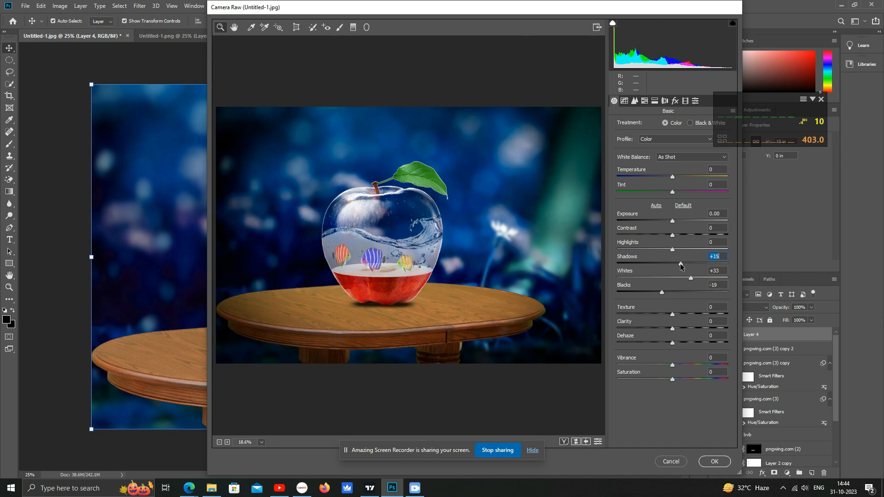
click(713, 462)
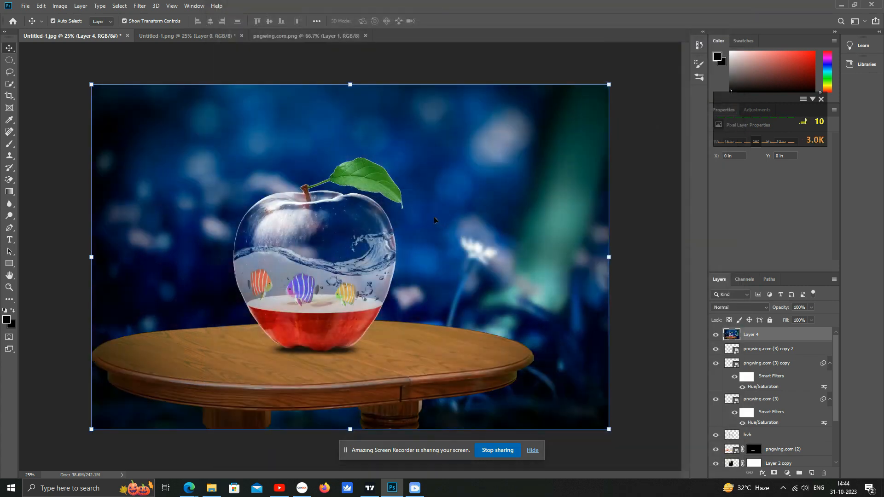
- Add a new empty layer above the merged Camera Raw layer
click(636, 202)
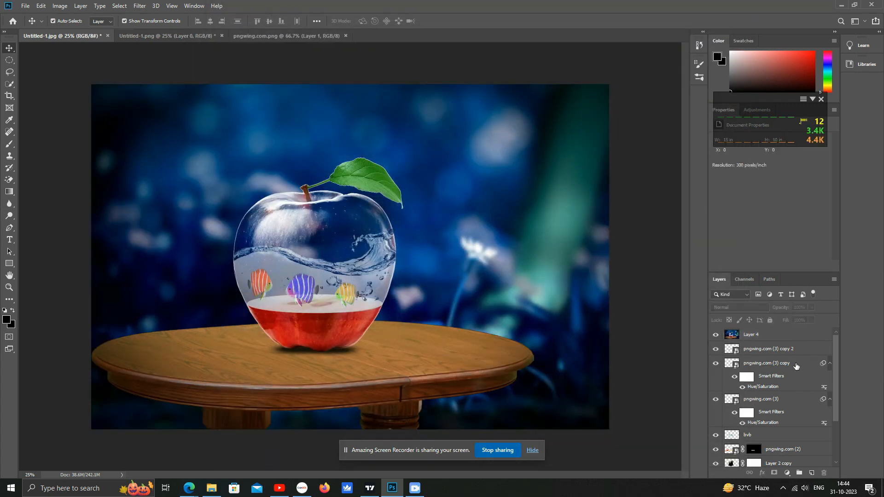
click(786, 336)
click(812, 473)
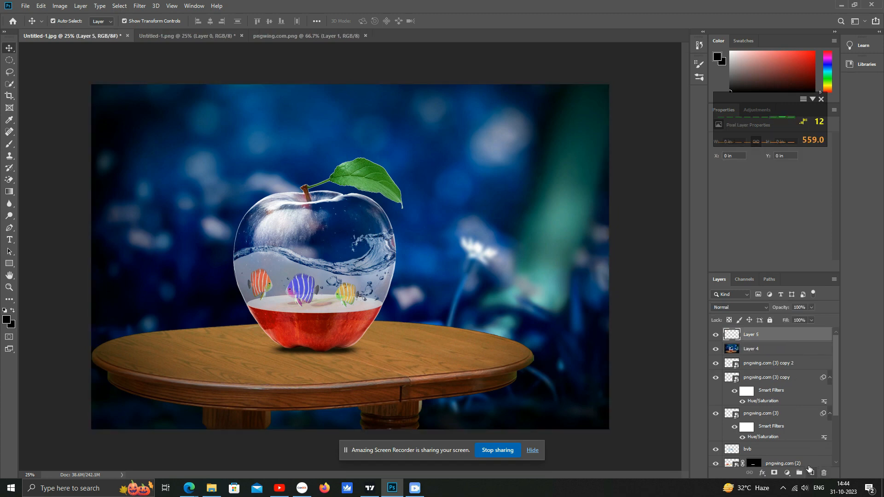
- Paint a black stroke on the new layer with an enlarged soft brush, then undo the stroke
click(10, 143)
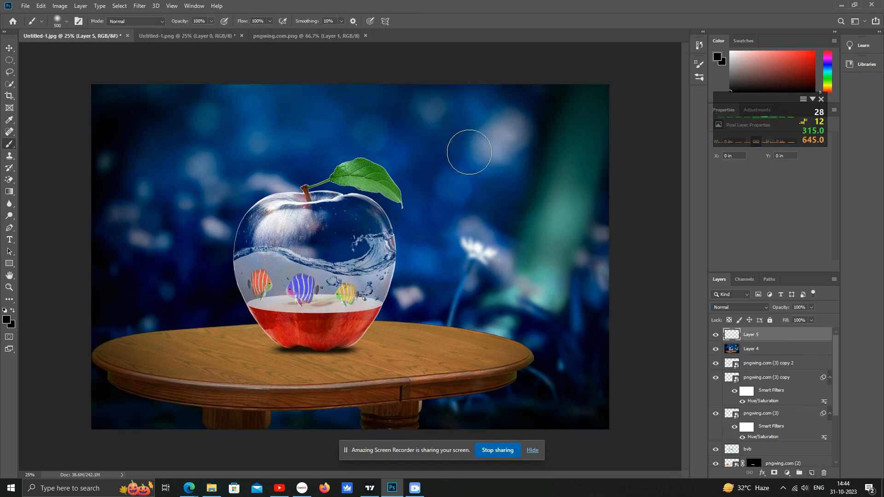
key(bracketright)
key(bracketright)
key(bracketright)
key(bracketright)
key(bracketright)
key(bracketright)
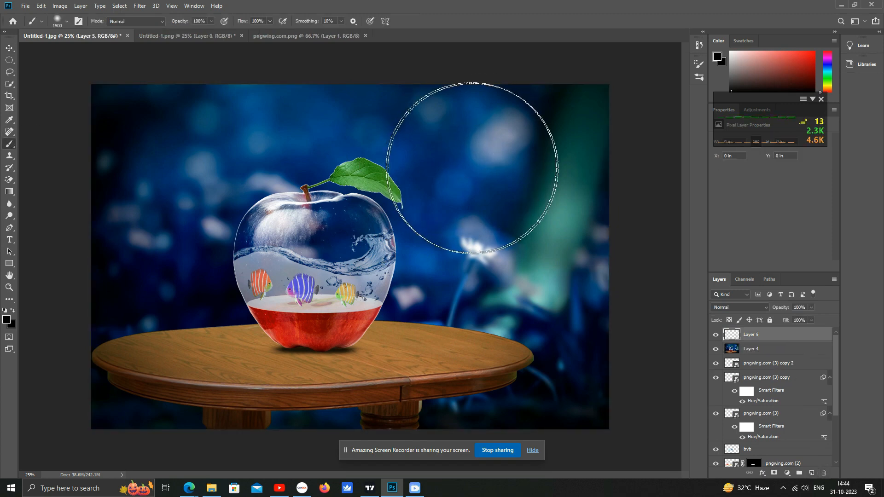
drag(533, 154, 546, 139)
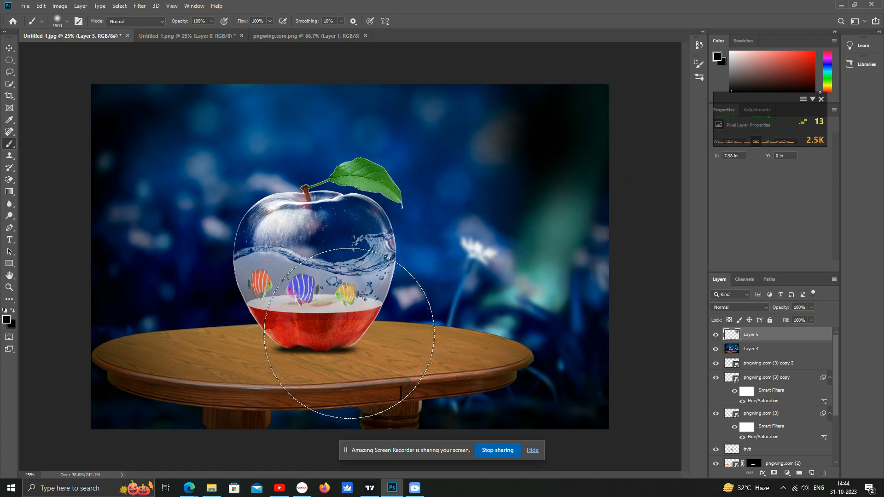
key(ctrl+z)
- Make yellow #FFE508 the painting colour and paint a large soft yellow spot near the upper right corner
click(10, 325)
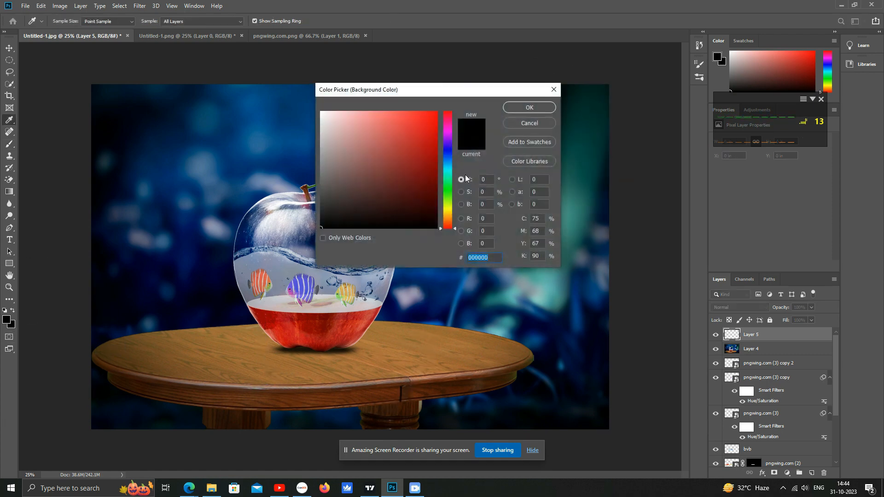
click(444, 210)
click(418, 141)
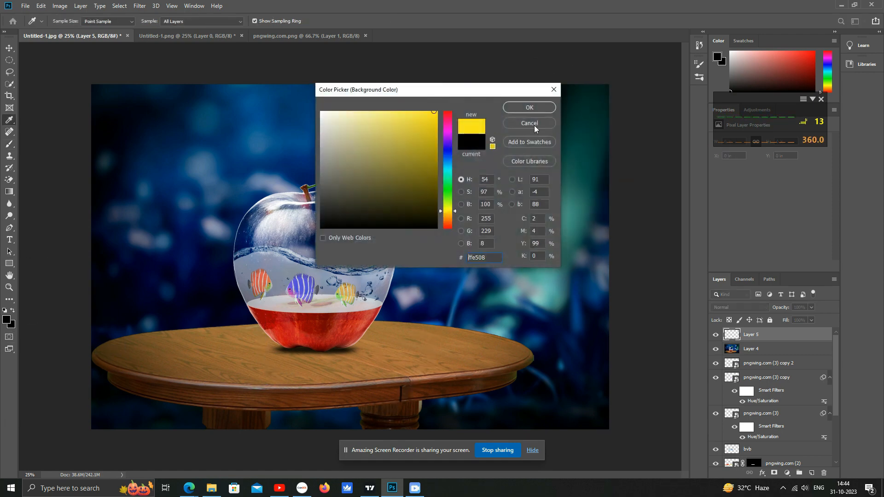
click(529, 108)
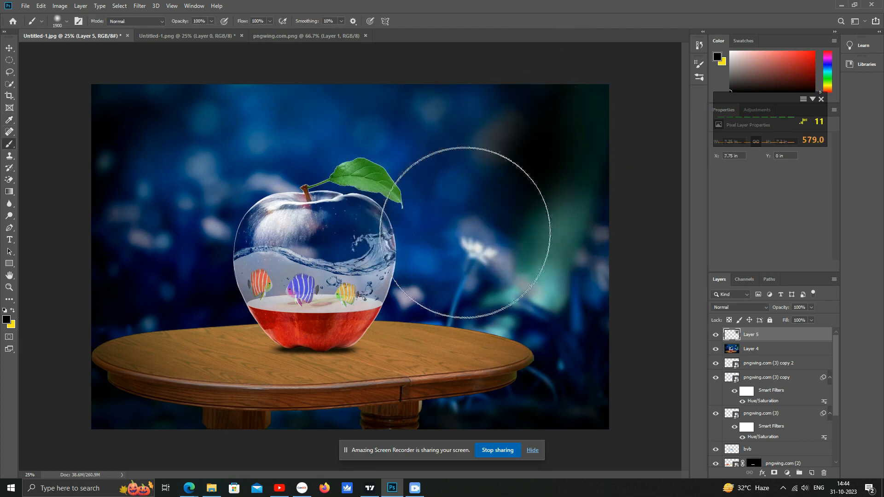
click(12, 310)
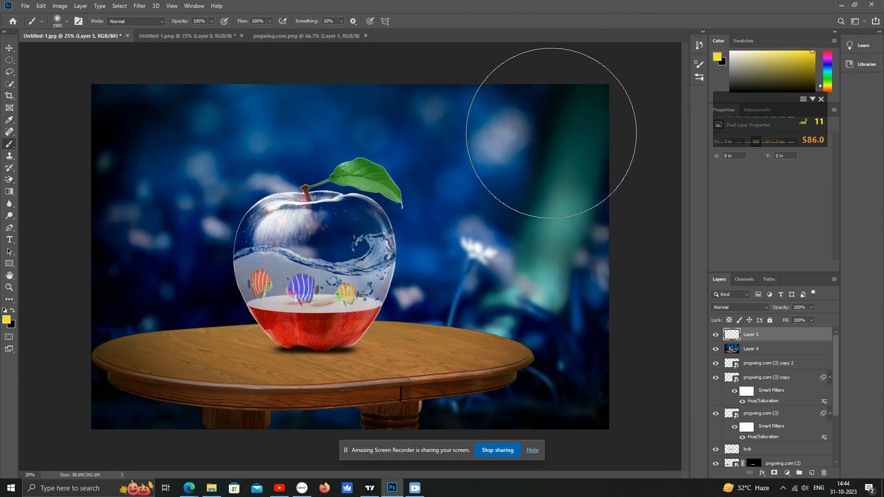
click(542, 155)
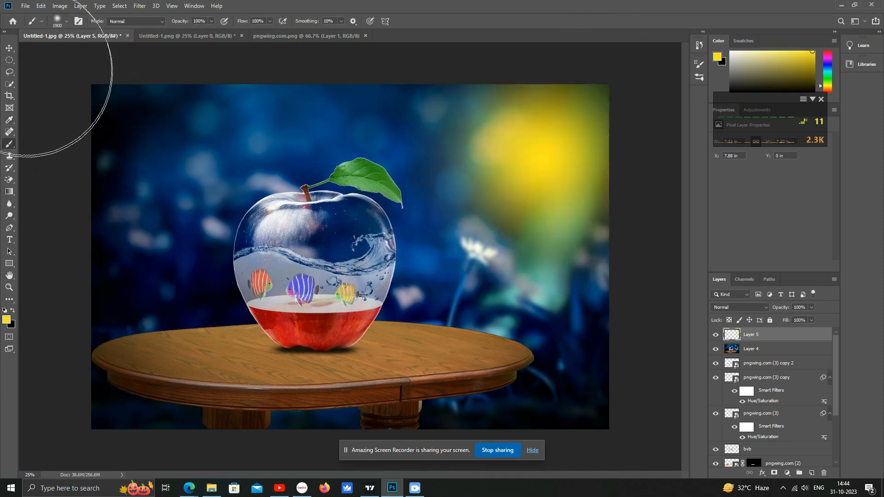
- Scale the yellow light layer up so it spreads over the upper right part of the scene
click(10, 48)
key(alt+space)
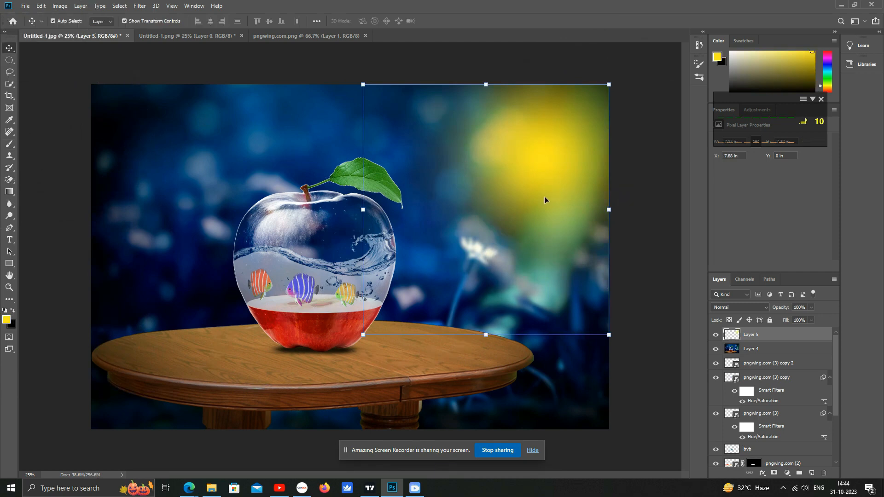
key(ctrl+minus)
click(481, 172)
drag(480, 171, 665, 30)
drag(546, 175, 436, 264)
drag(532, 89, 576, 43)
drag(503, 170, 454, 229)
key(Return)
- Set the light layer's blend mode to Screen and its opacity to 60%
click(755, 307)
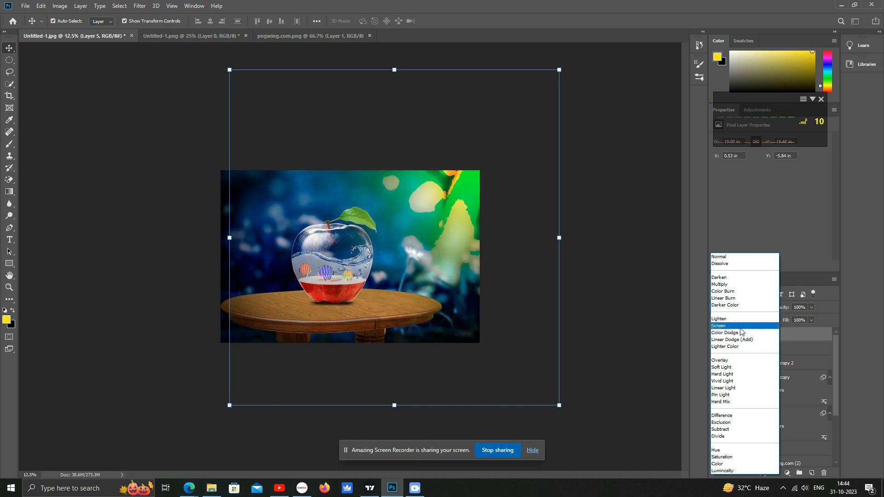
click(739, 327)
click(811, 308)
click(800, 316)
drag(793, 318, 794, 319)
- Invert the light layer's colours, then undo the inversion
click(436, 213)
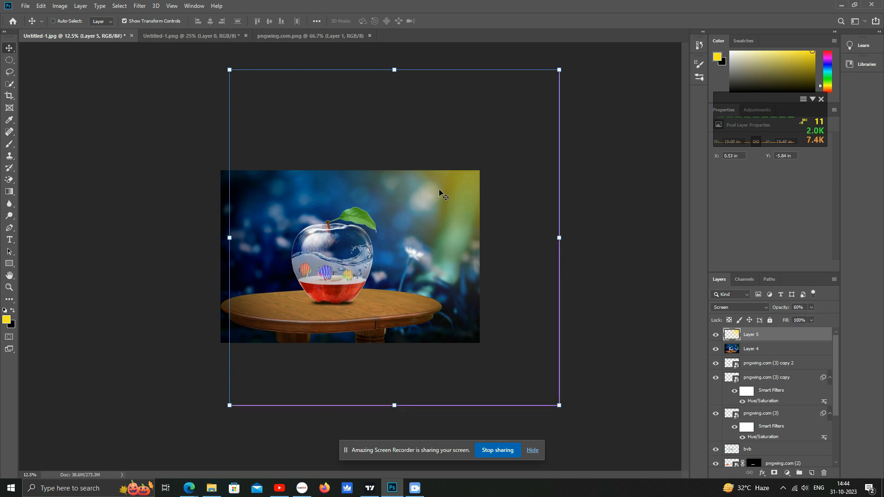
key(ctrl+i)
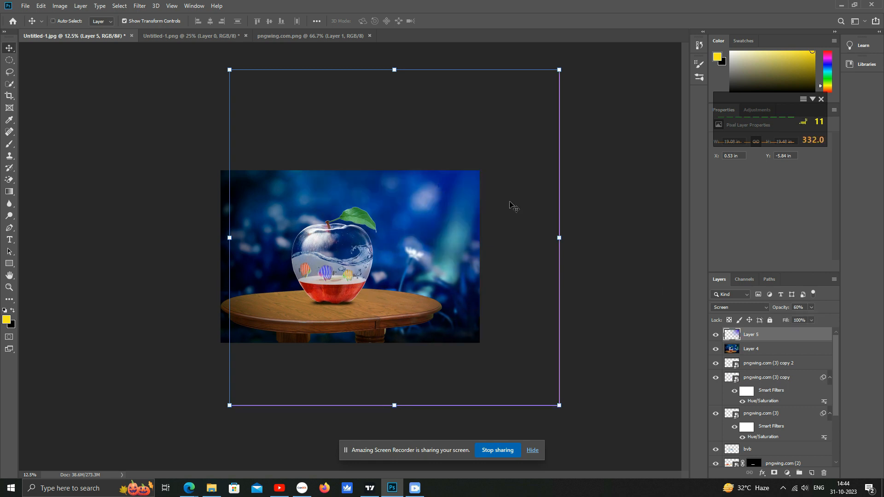
key(ctrl+z)
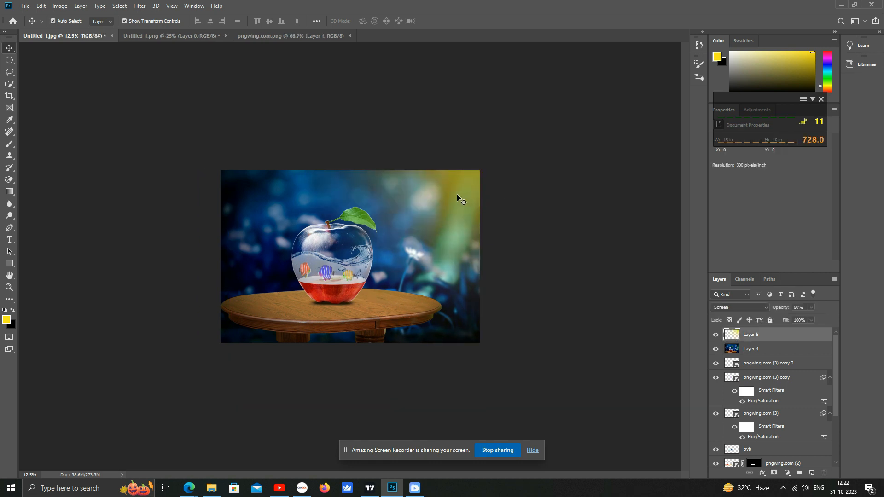
- Lower the light layer's hue in Hue/Saturation to shift it toward orange
key(ctrl+u)
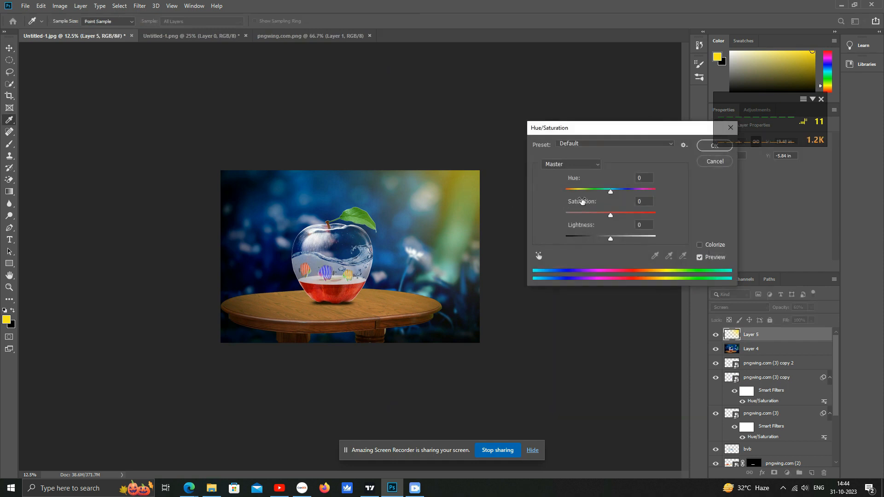
mouse_move(610, 193)
mouse_down()
mouse_move(588, 193)
mouse_move(607, 197)
mouse_move(599, 197)
mouse_up()
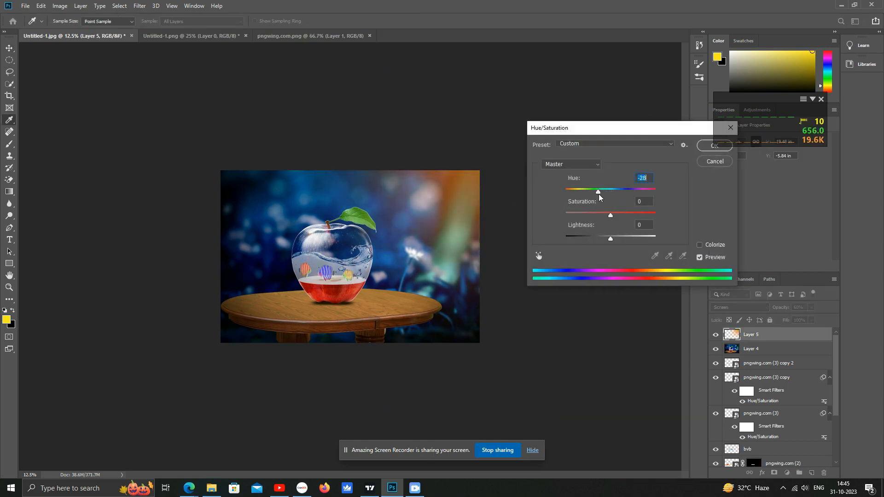
click(706, 144)
- Transform the light layer to about 128% and rotate it about 8 degrees over the right side
drag(233, 404, 136, 468)
drag(487, 194, 533, 211)
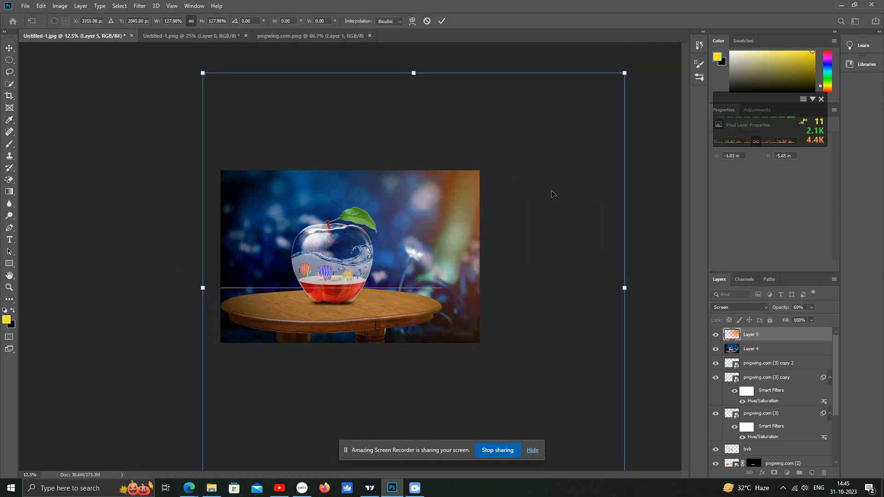
drag(634, 70, 654, 105)
drag(513, 203, 503, 211)
key(Return)
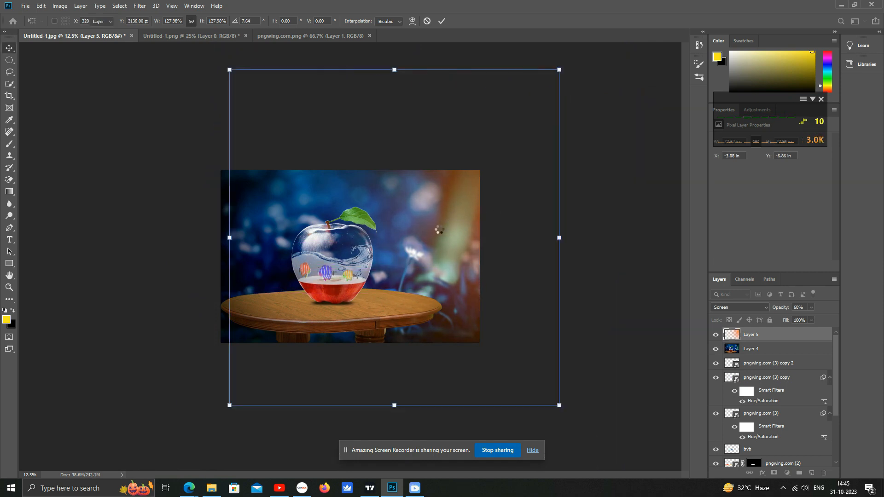
- Zoom in and out to inspect the warm light effect across the composite
drag(438, 231, 440, 233)
click(543, 170)
scroll(364, 232, up, 3)
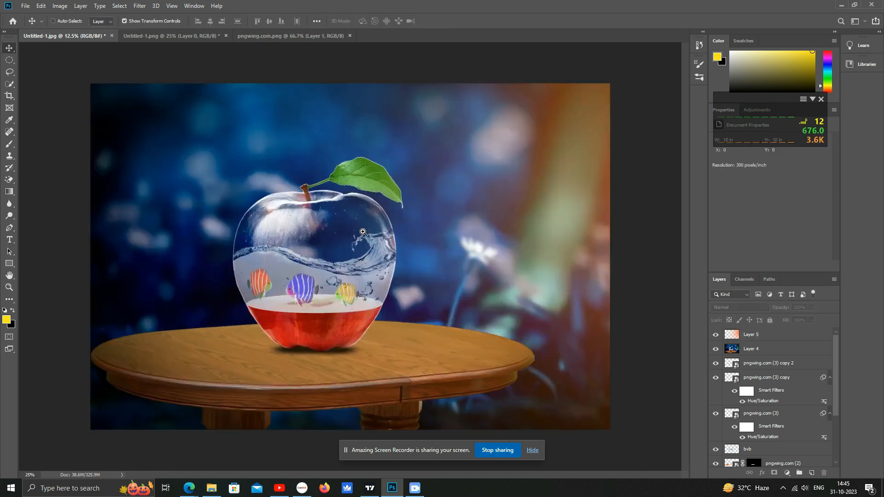
scroll(391, 323, down, 1)
ctrl+click(326, 235)
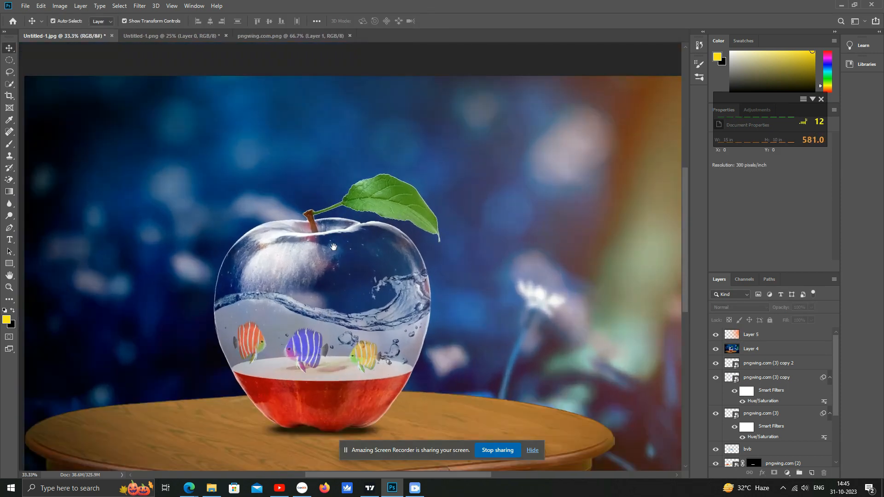
alt+click(351, 228)
alt+click(408, 226)
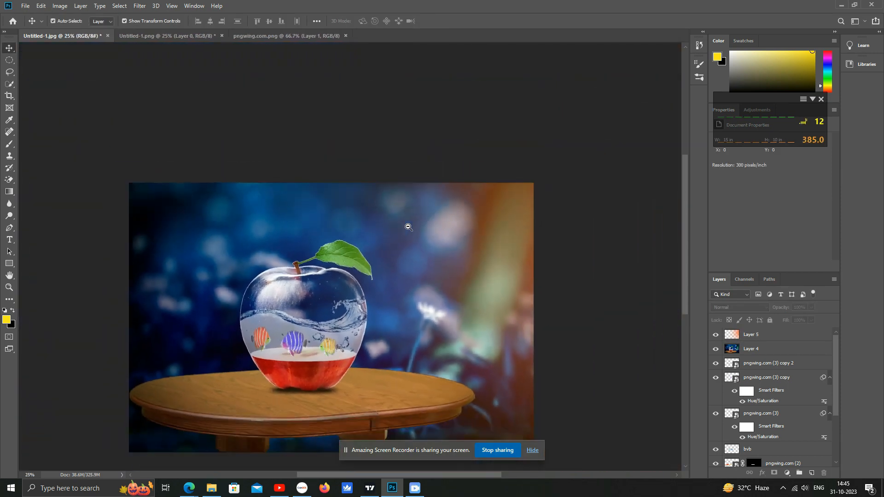
click(407, 253)
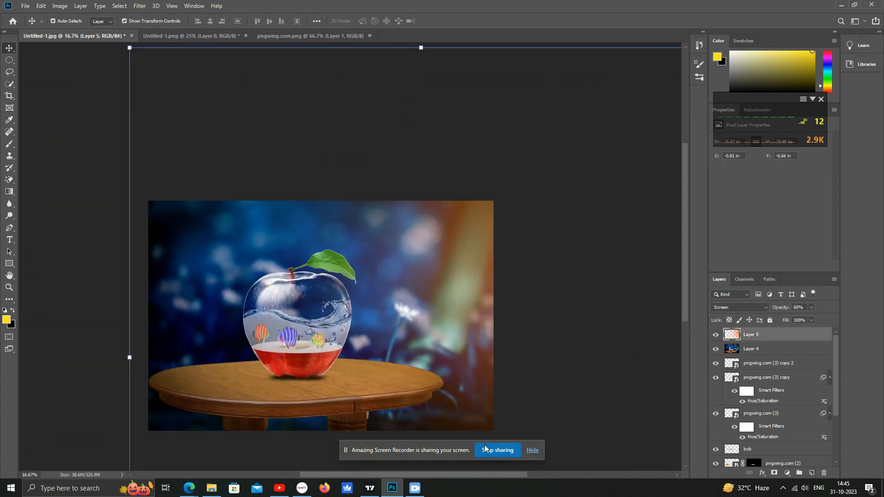
- Apply Levels to the merged background layer, setting the black input to 10 and lowering the white input
click(261, 299)
key(ctrl+l)
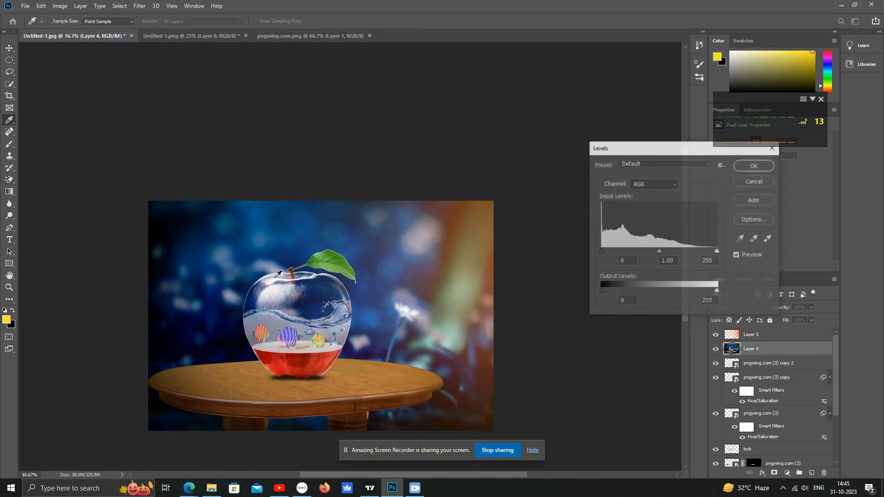
drag(601, 252, 606, 251)
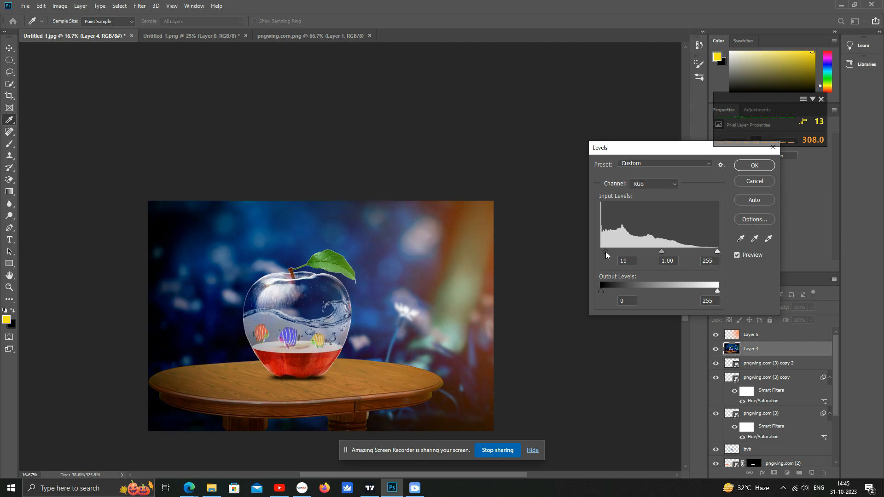
drag(712, 249, 698, 255)
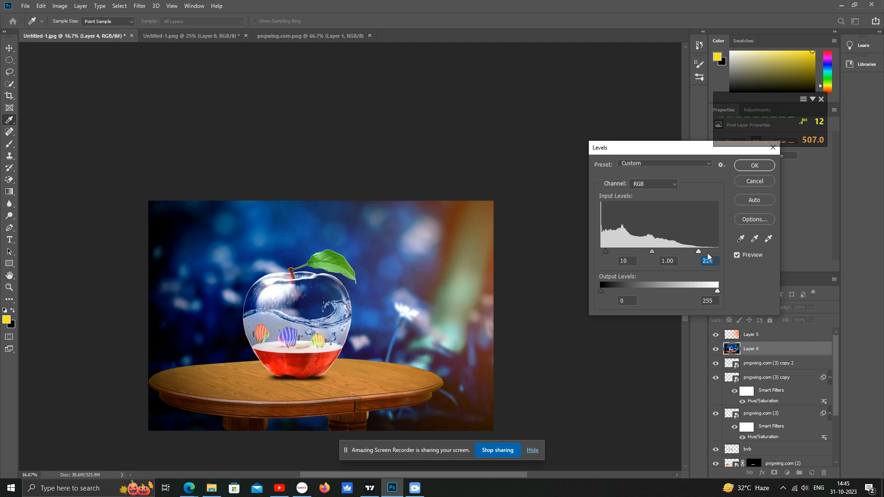
click(740, 166)
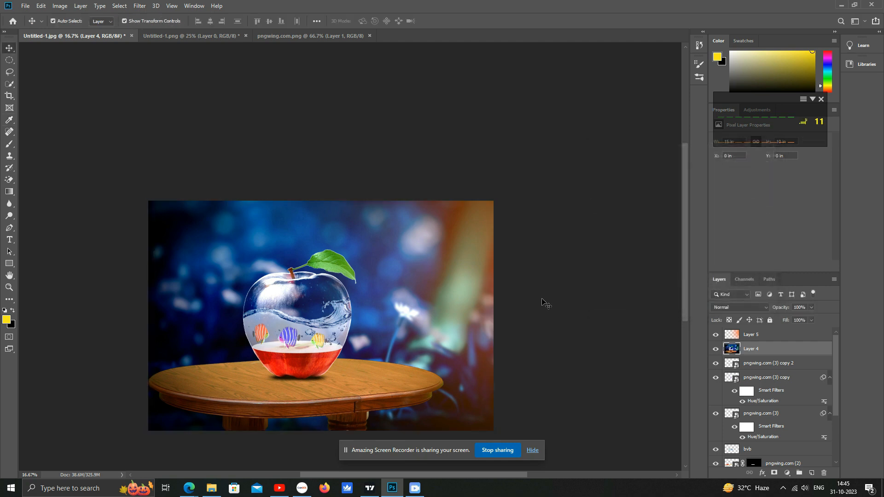